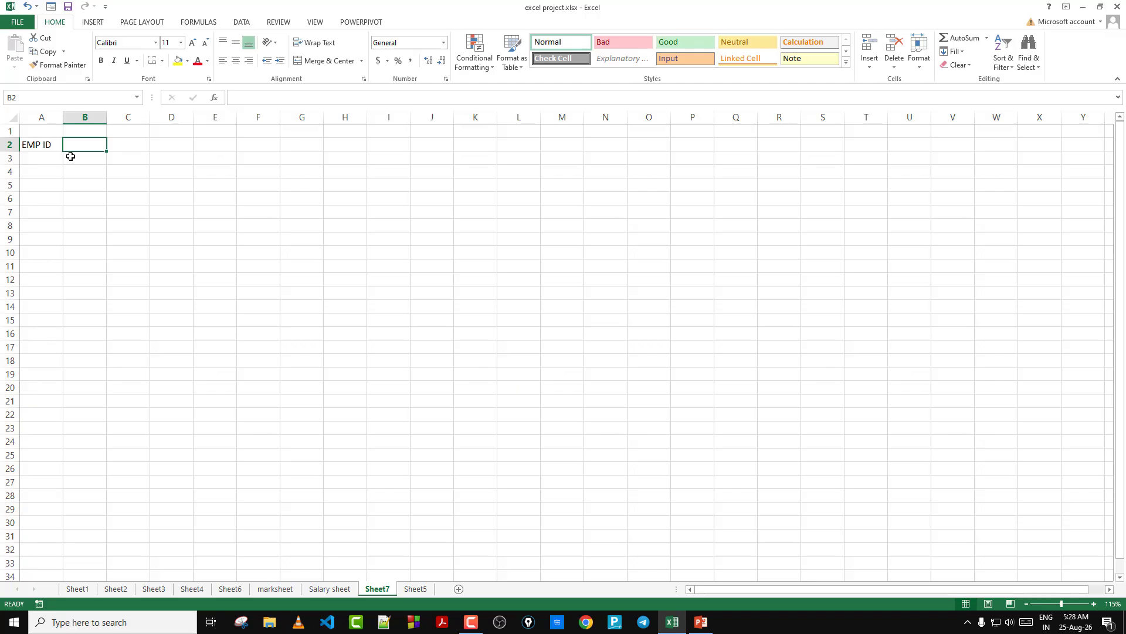
# Enter the column headers Employee Name in B2, Department in C2 and Basic salary in D2.
pyautogui.write('E')
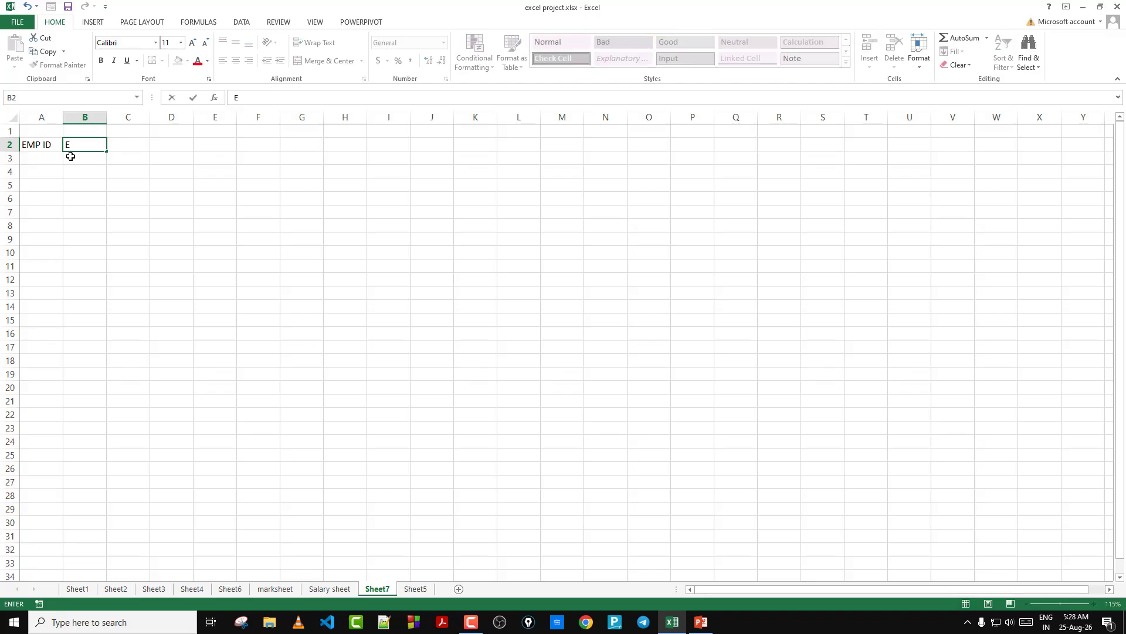
pyautogui.write('mployee Name')
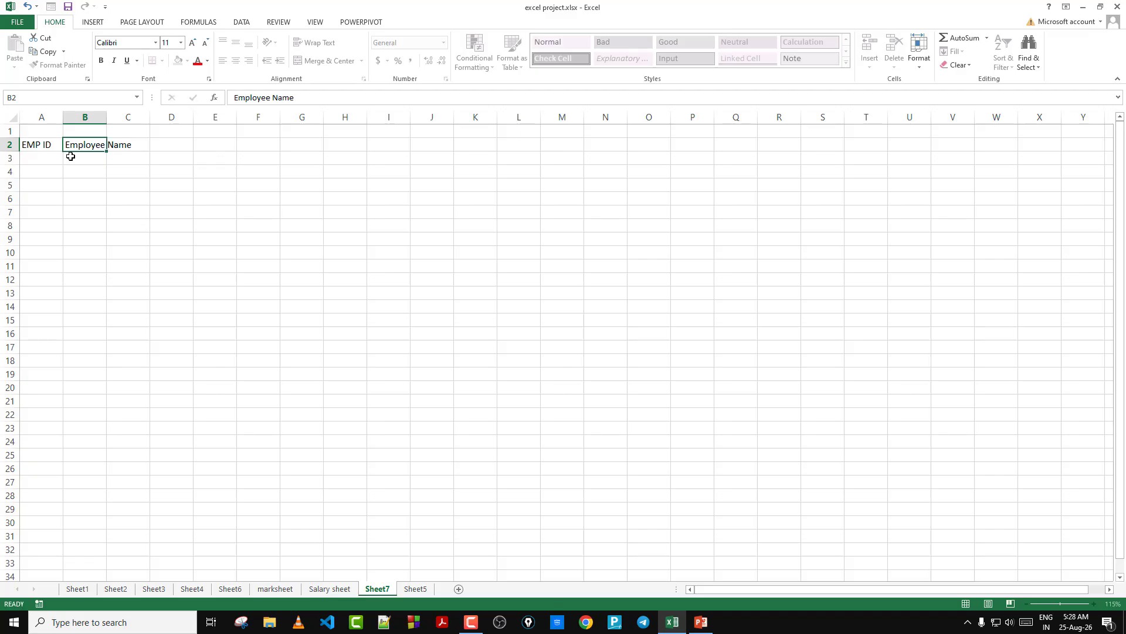
pyautogui.press('Tab')
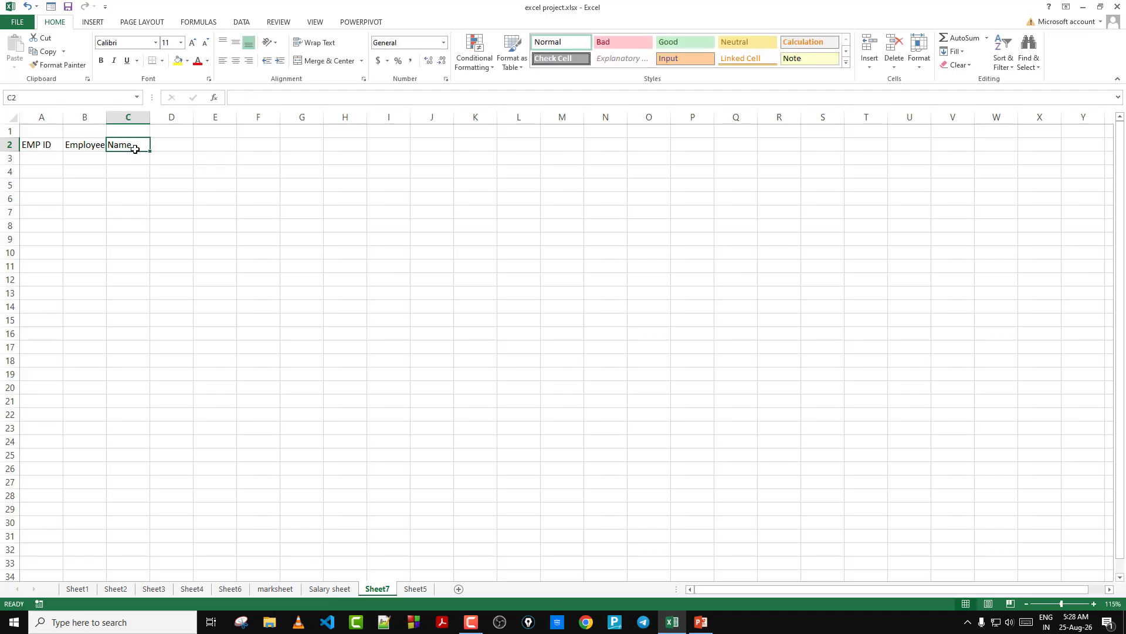
pyautogui.write('Depa')
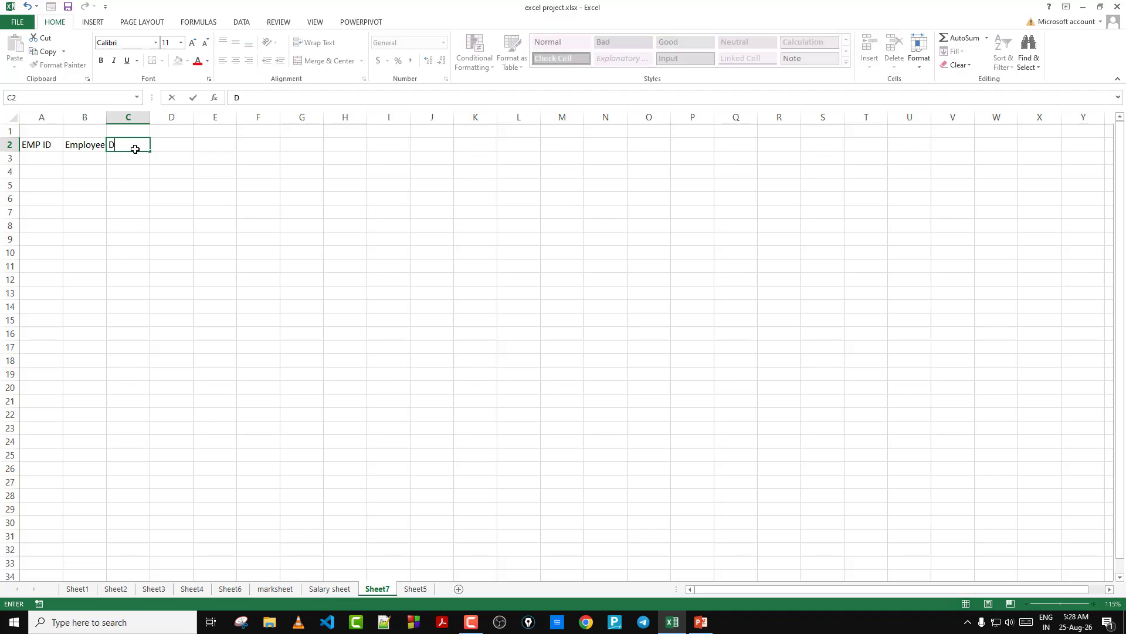
pyautogui.write('rtn')
pyautogui.press('BackSpace')
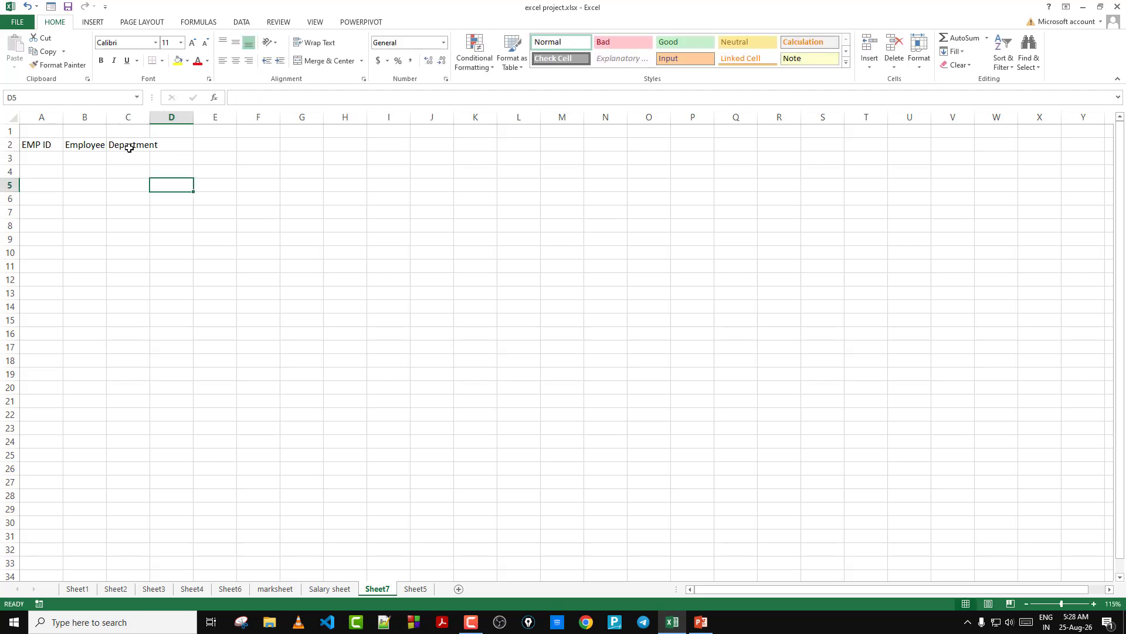
pyautogui.click(180, 145)
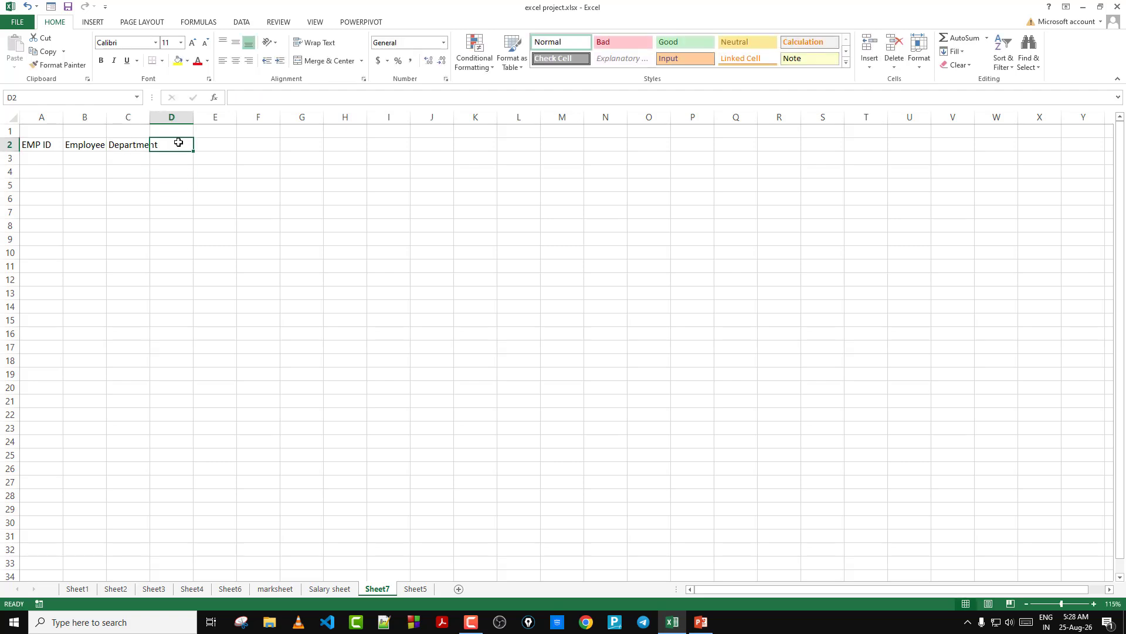
pyautogui.write('Bas')
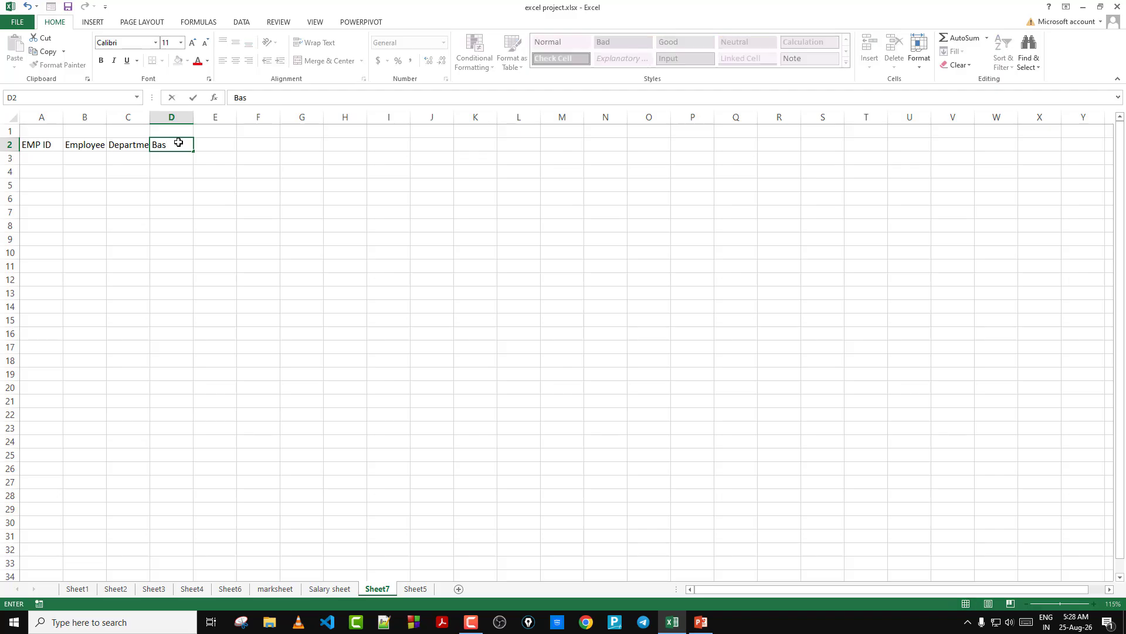
pyautogui.write('ic salary')
pyautogui.press('Tab')
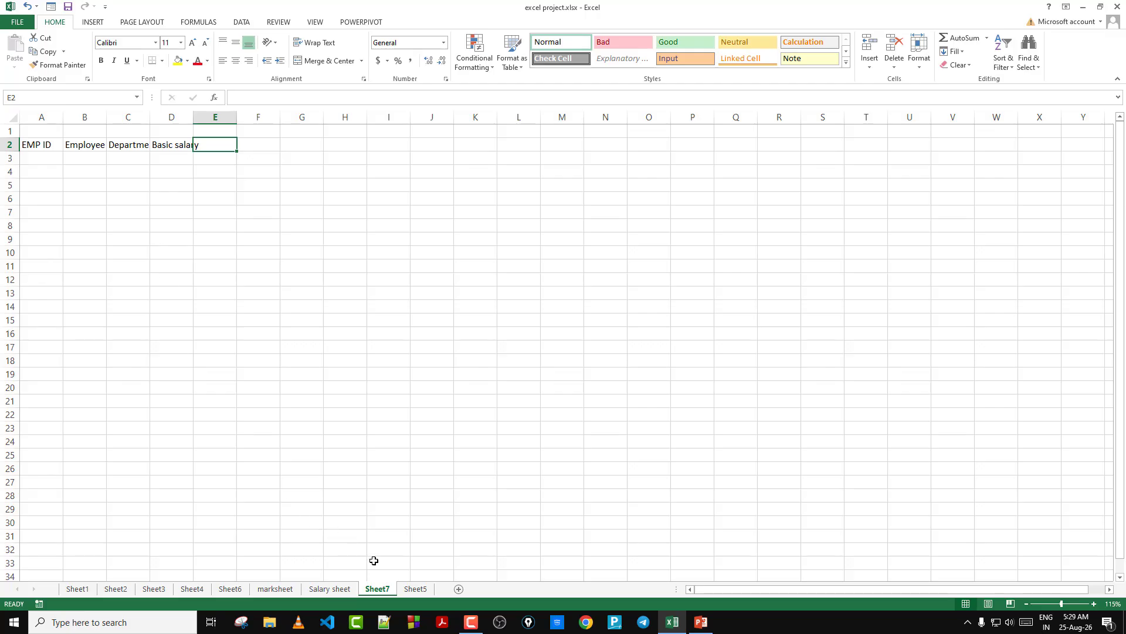
# Check the allowance definitions on Sheet5, and enter the header Earnings in cell E2 of Sheet7.
pyautogui.click(415, 589)
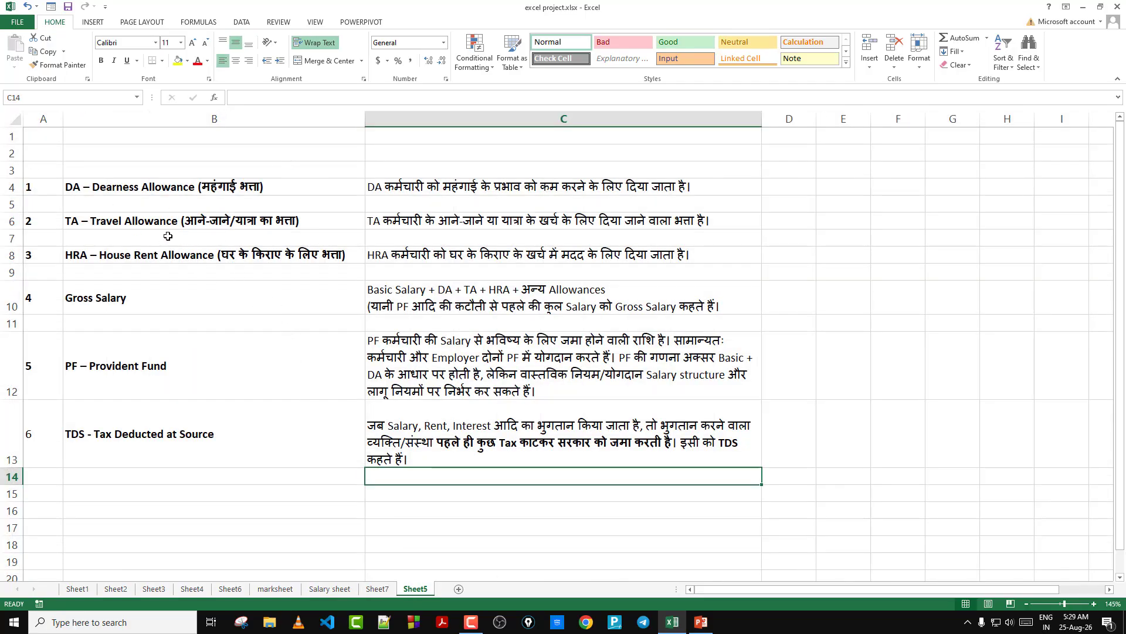
pyautogui.click(377, 588)
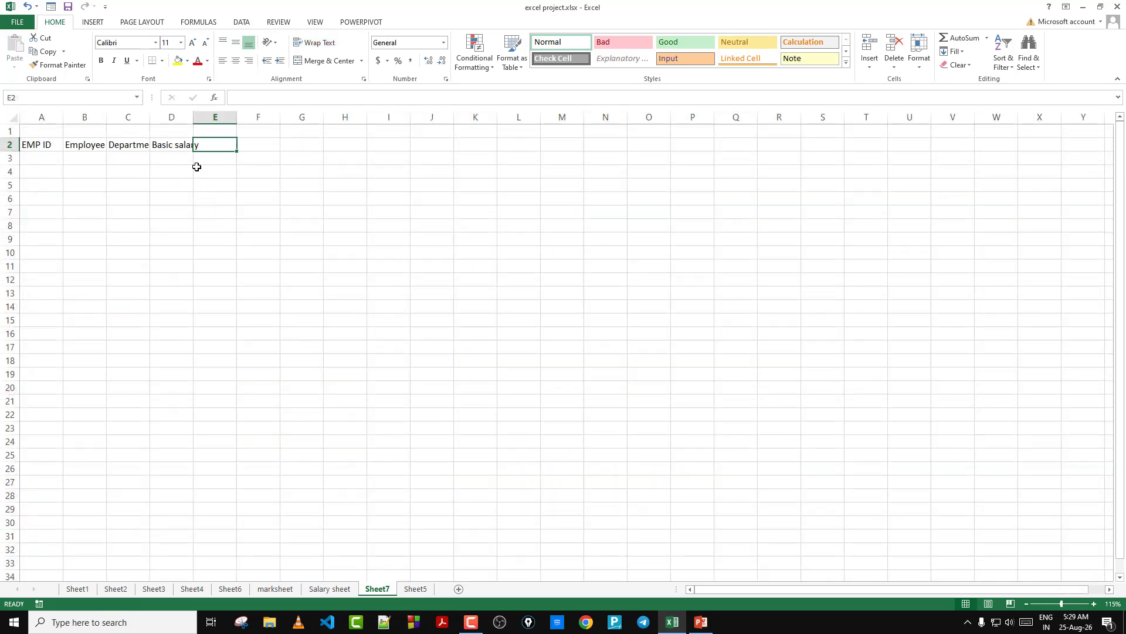
pyautogui.click(415, 588)
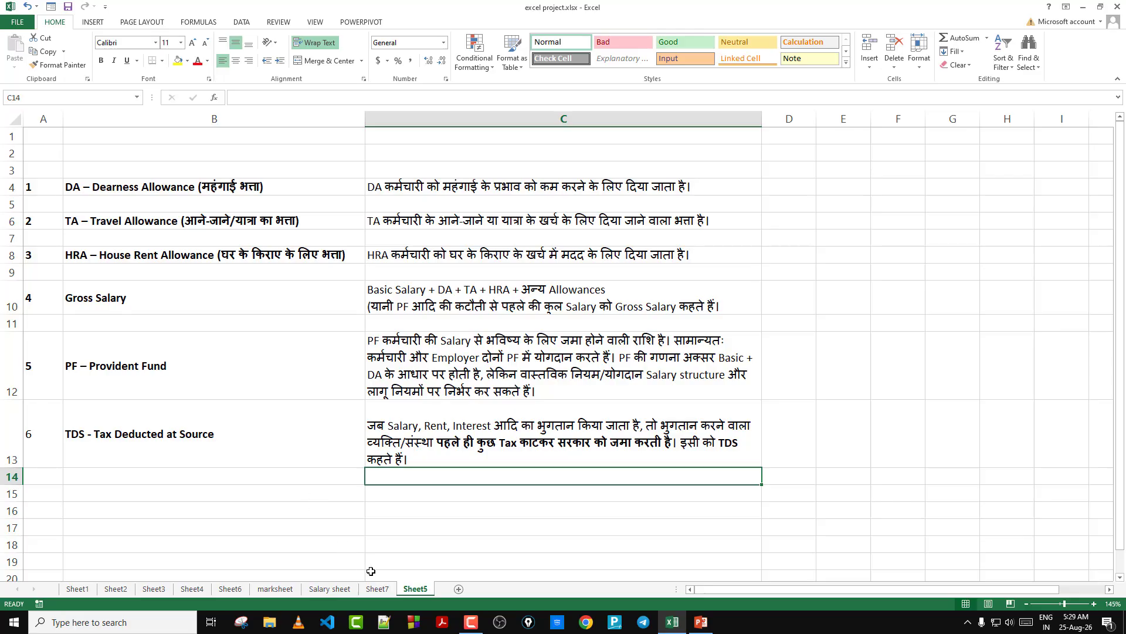
pyautogui.click(380, 588)
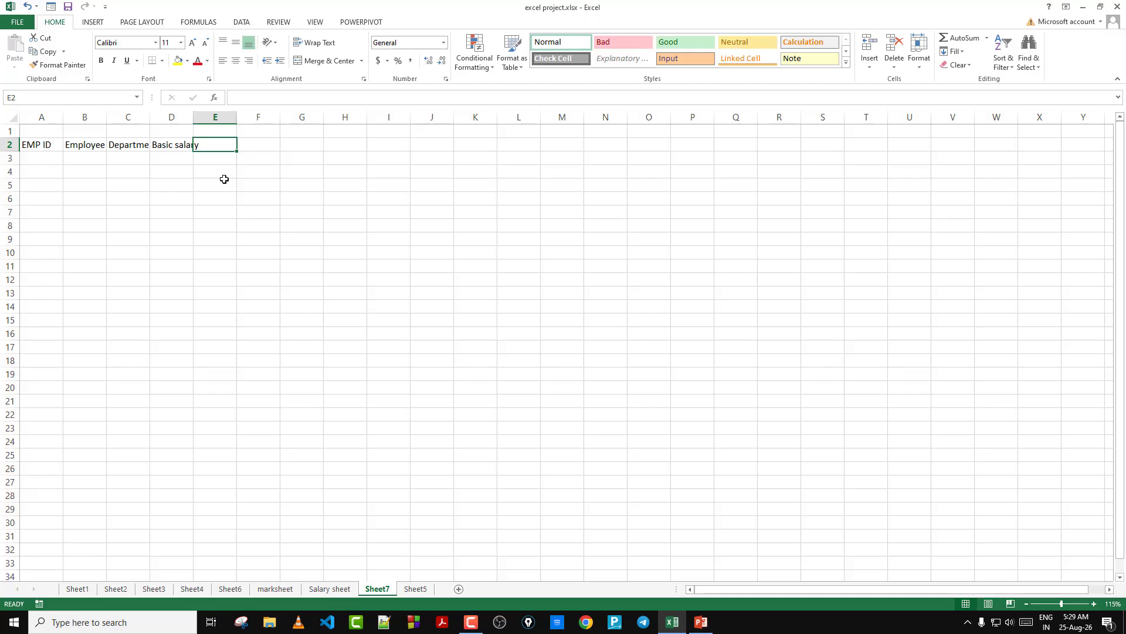
pyautogui.write('E')
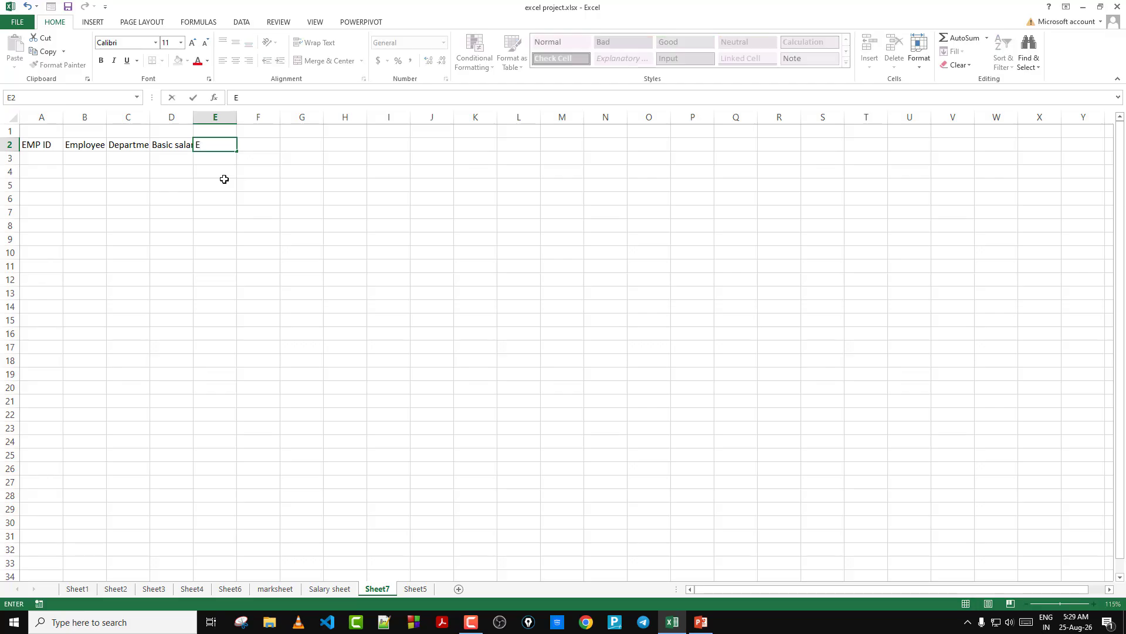
pyautogui.write('arnings')
pyautogui.press('Tab')
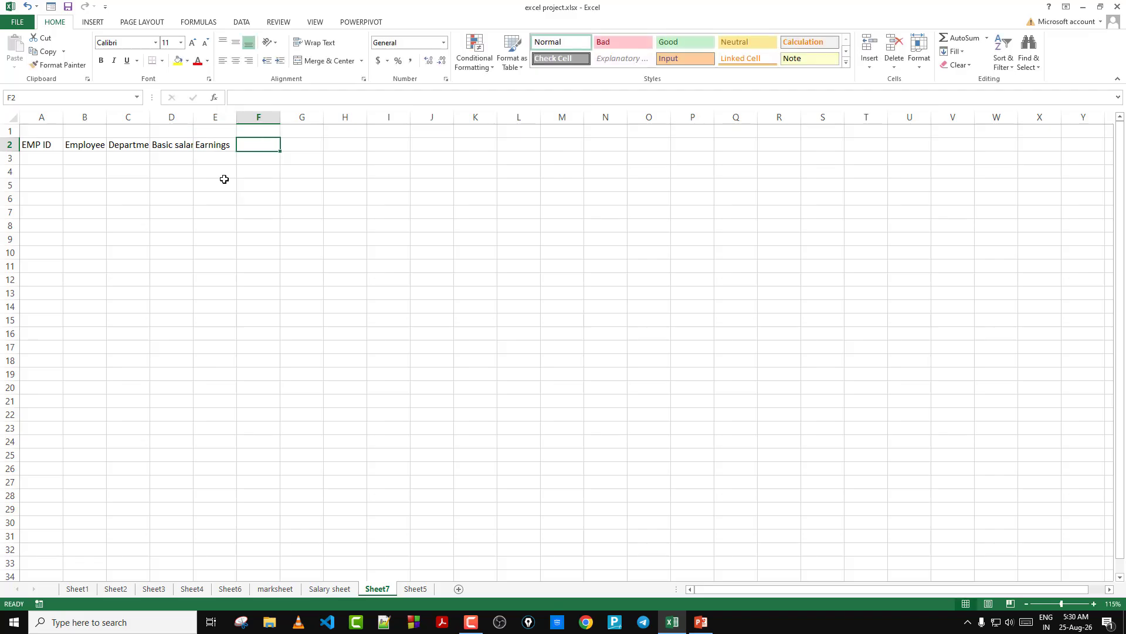
# Enter the sub-headers DA, TA and HRA in cells E3, F3 and G3 below Earnings.
pyautogui.click(227, 148)
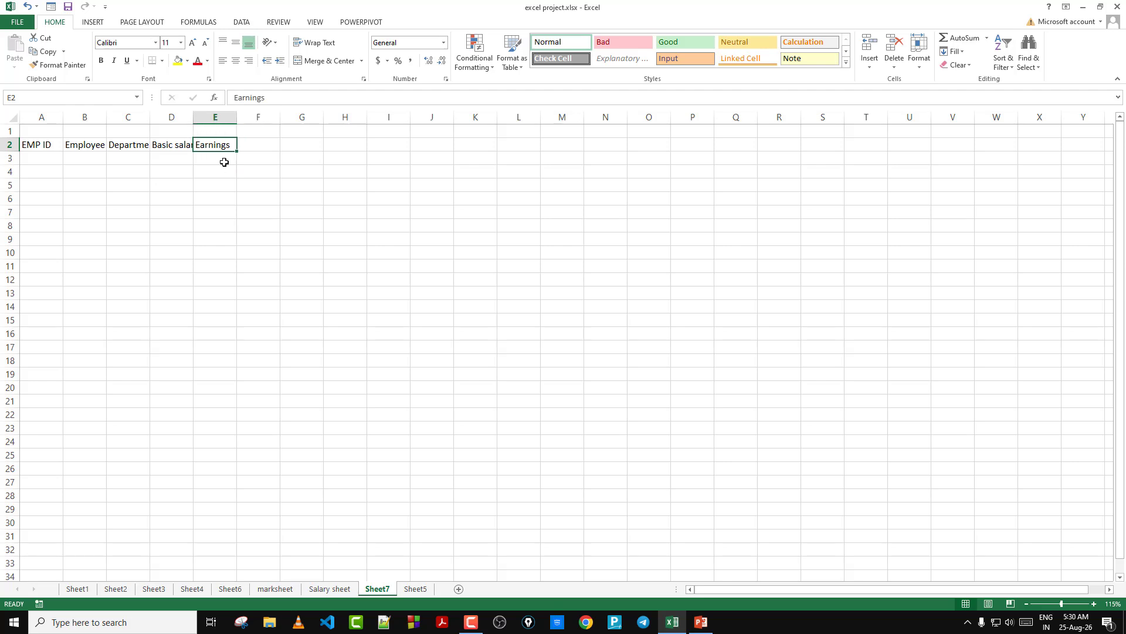
pyautogui.click(224, 160)
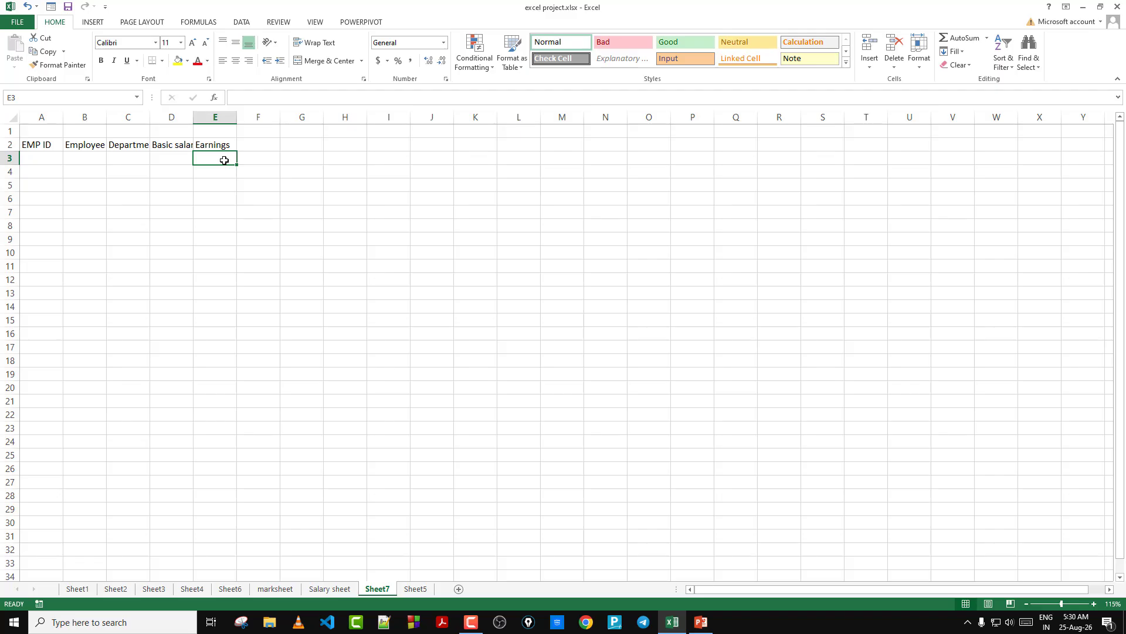
pyautogui.write('DA')
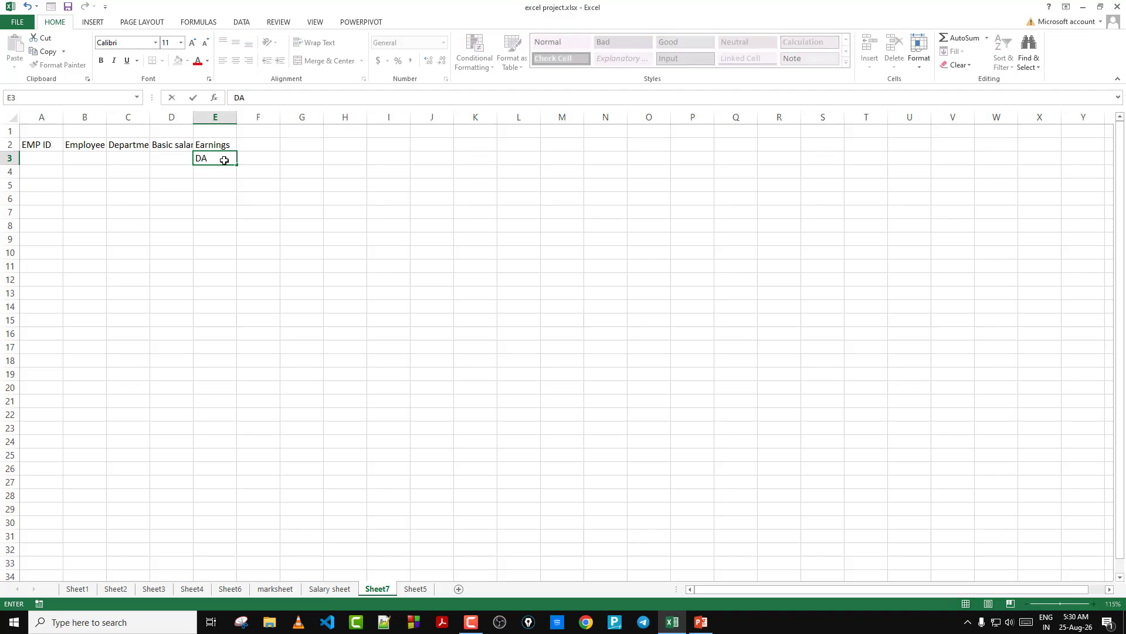
pyautogui.press('Tab')
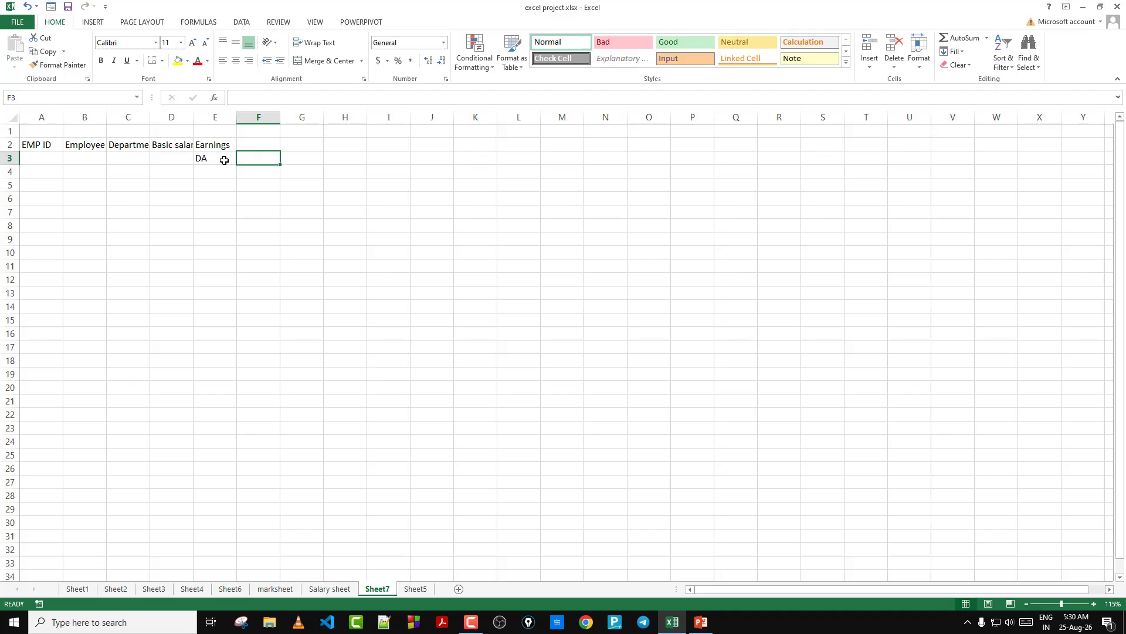
pyautogui.write('Ta')
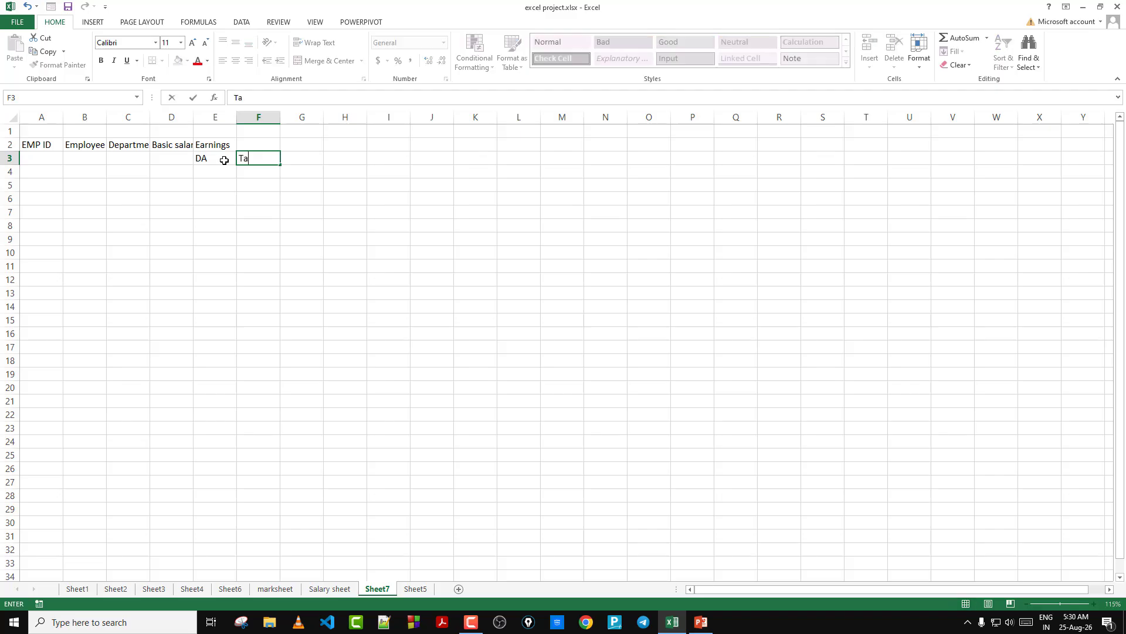
pyautogui.press('BackSpace')
pyautogui.write('A')
pyautogui.press('Tab')
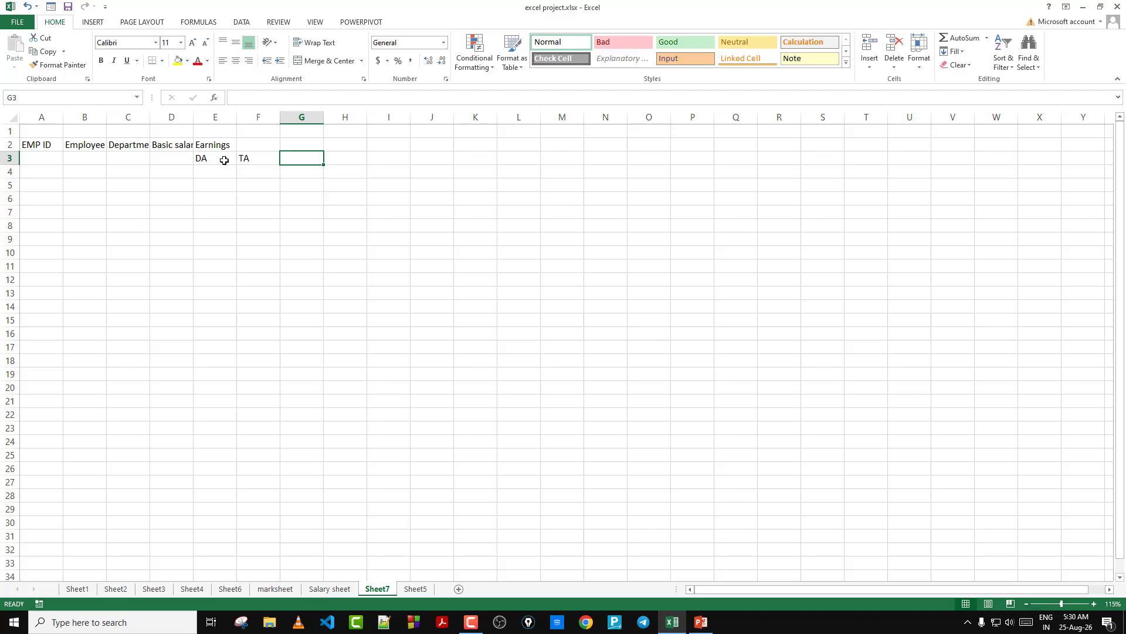
pyautogui.write('HRA')
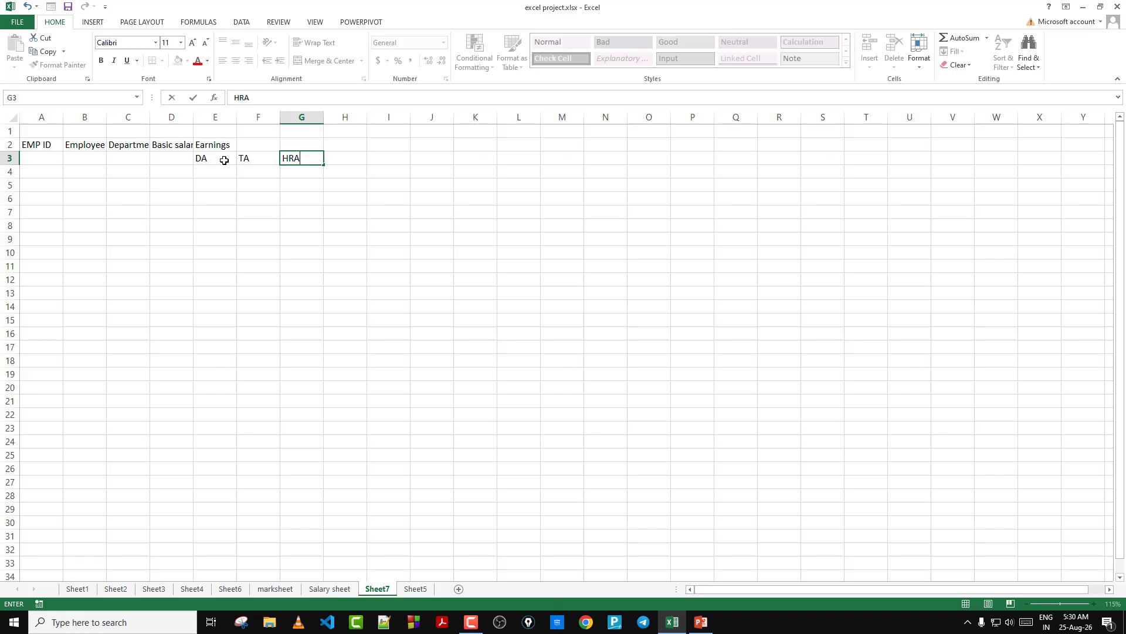
# Merge and center the Earnings header across cells E2 to G2.
pyautogui.click(224, 144)
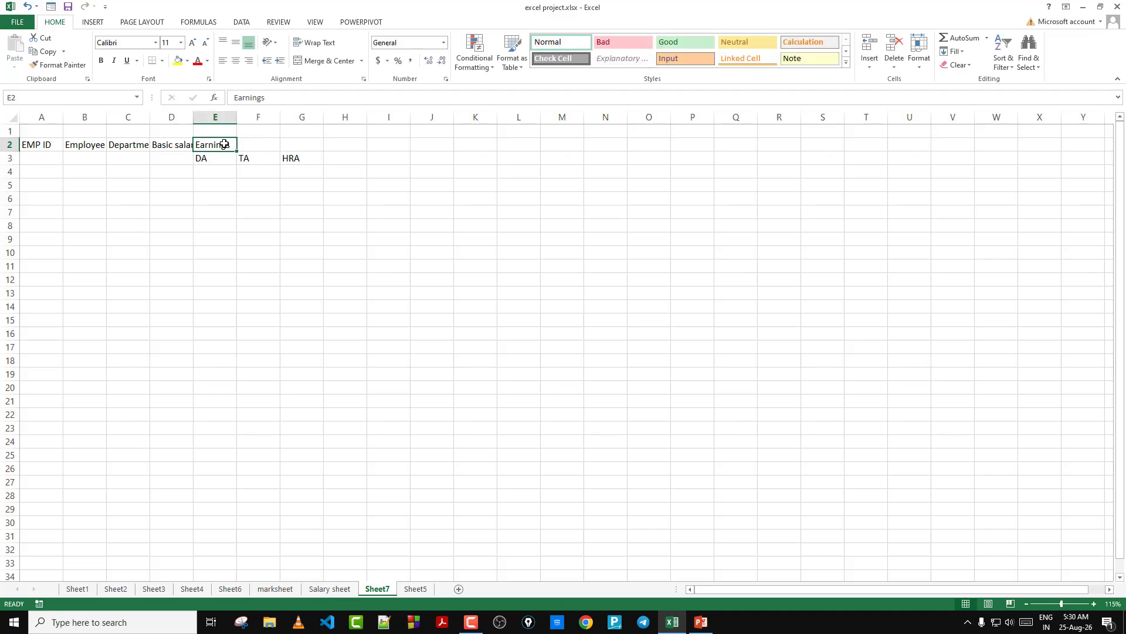
pyautogui.moveTo(223, 145); pyautogui.dragTo(302, 144)
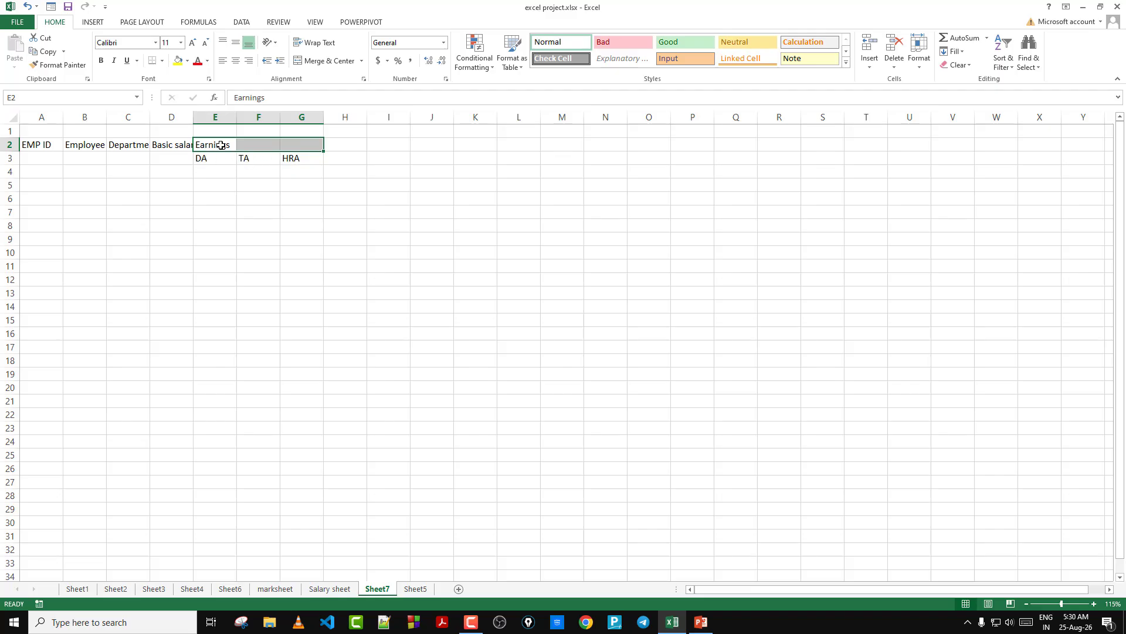
pyautogui.click(325, 62)
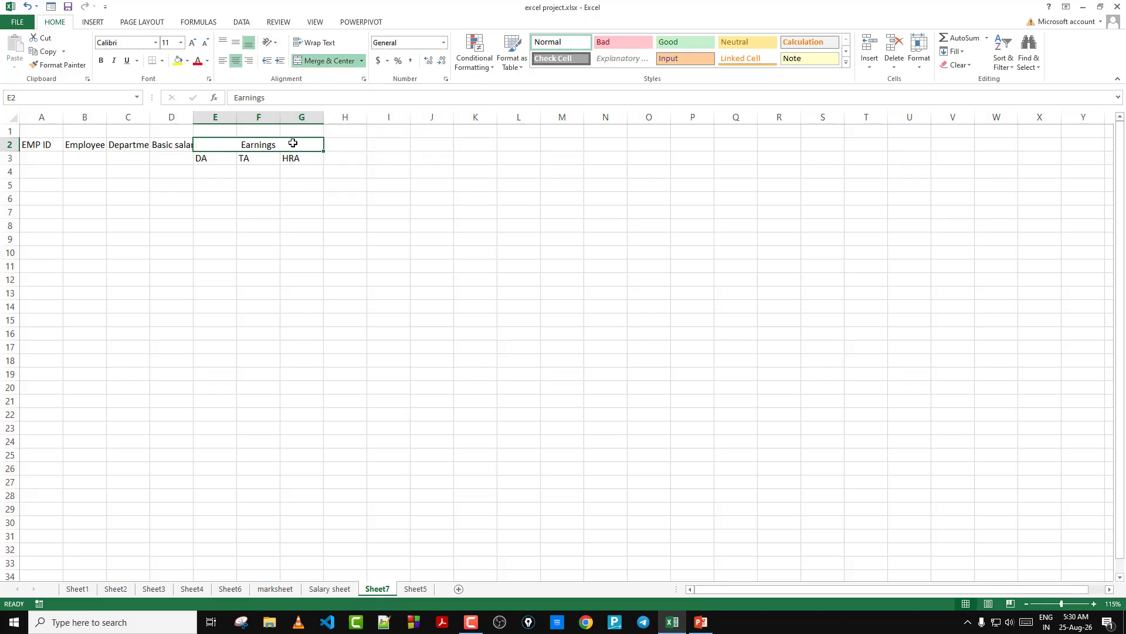
# Enter the header Gross Salary in cell H2.
pyautogui.click(334, 144)
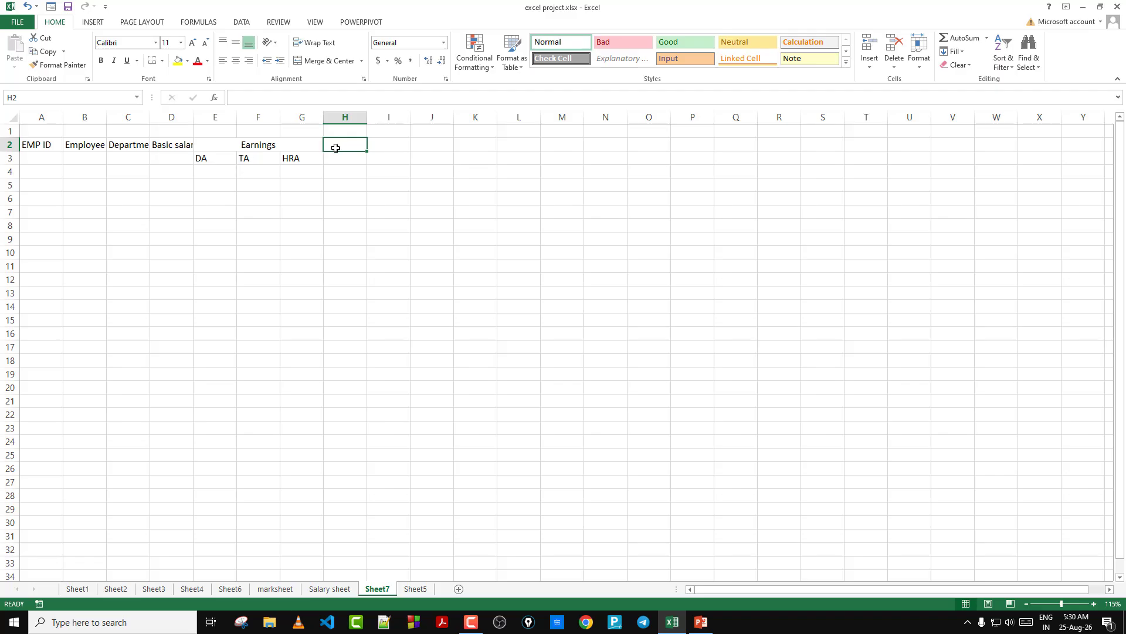
pyautogui.write('Gro')
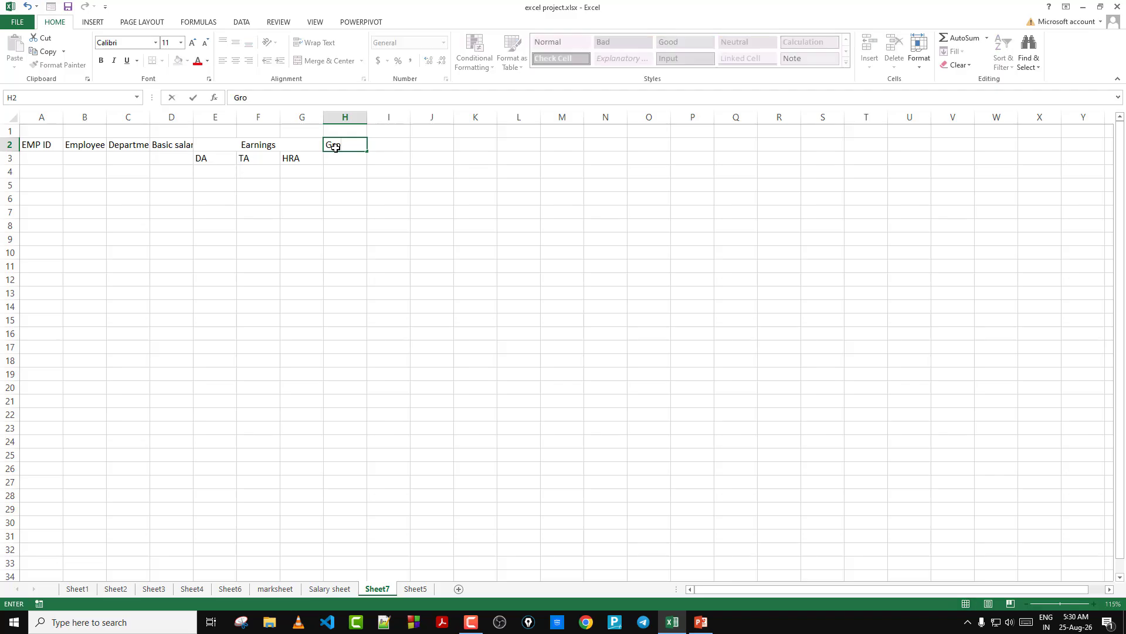
pyautogui.write('ss Salaryy')
pyautogui.press('BackSpace')
pyautogui.press('Tab')
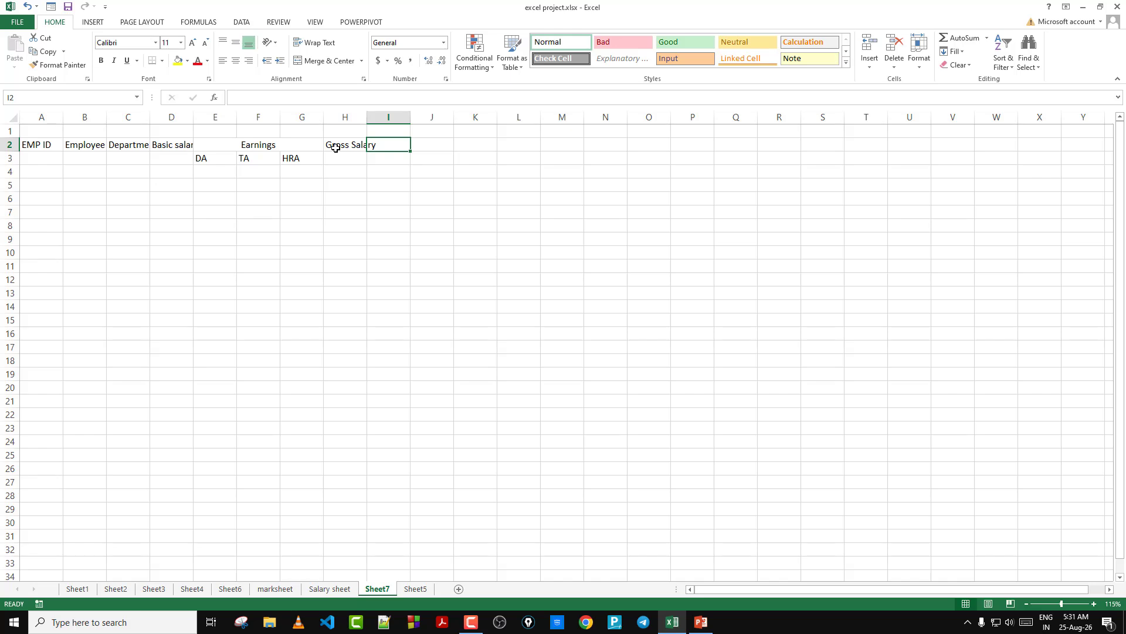
# Check the PF and TDS definitions on Sheet5, and enter the header Deductions in cell I2 of Sheet7.
pyautogui.click(425, 588)
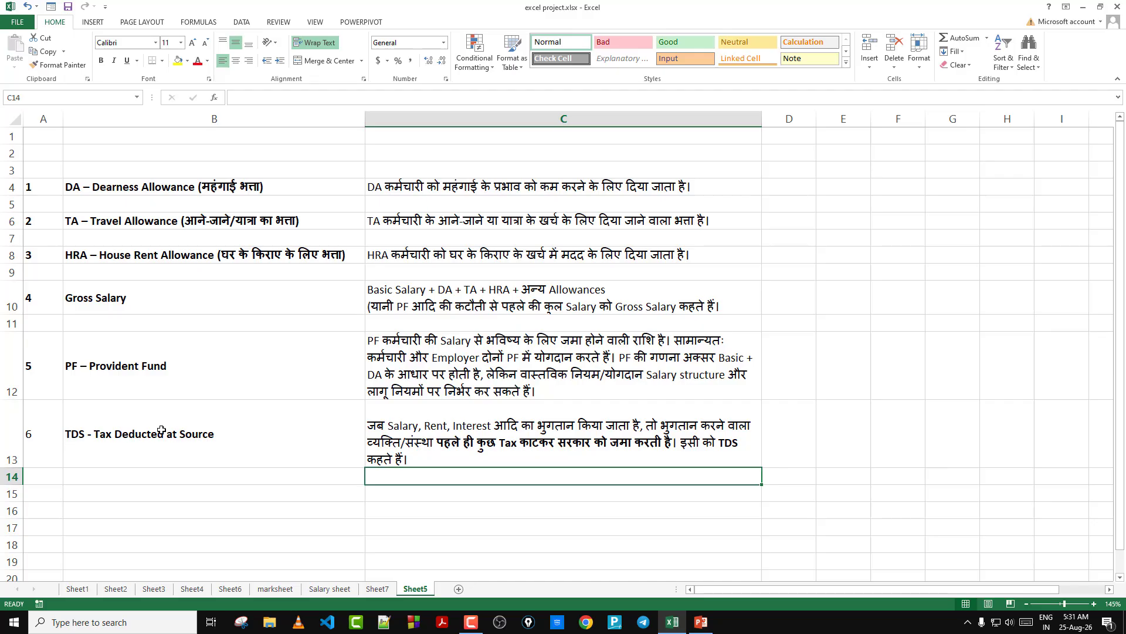
pyautogui.click(378, 590)
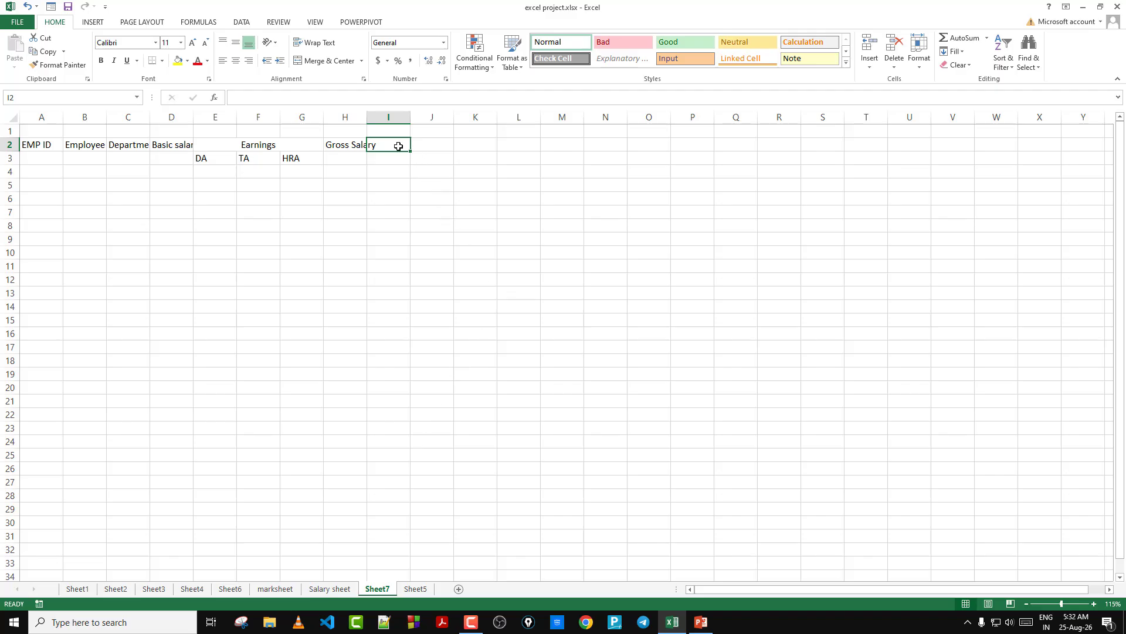
pyautogui.write('D')
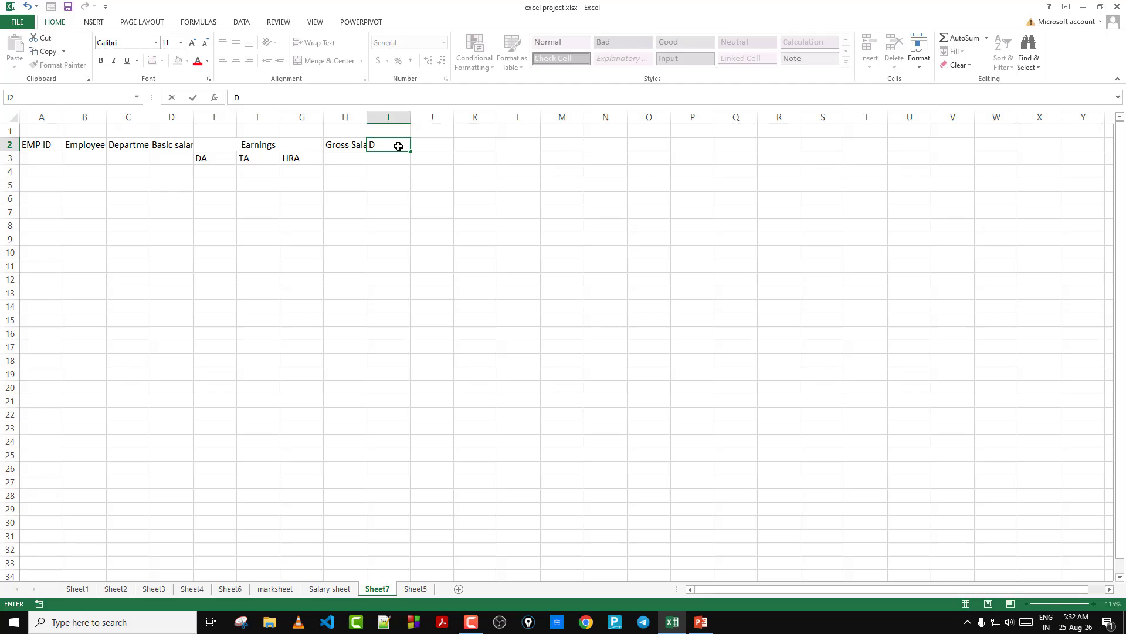
pyautogui.write('eductions')
pyautogui.press('Return')
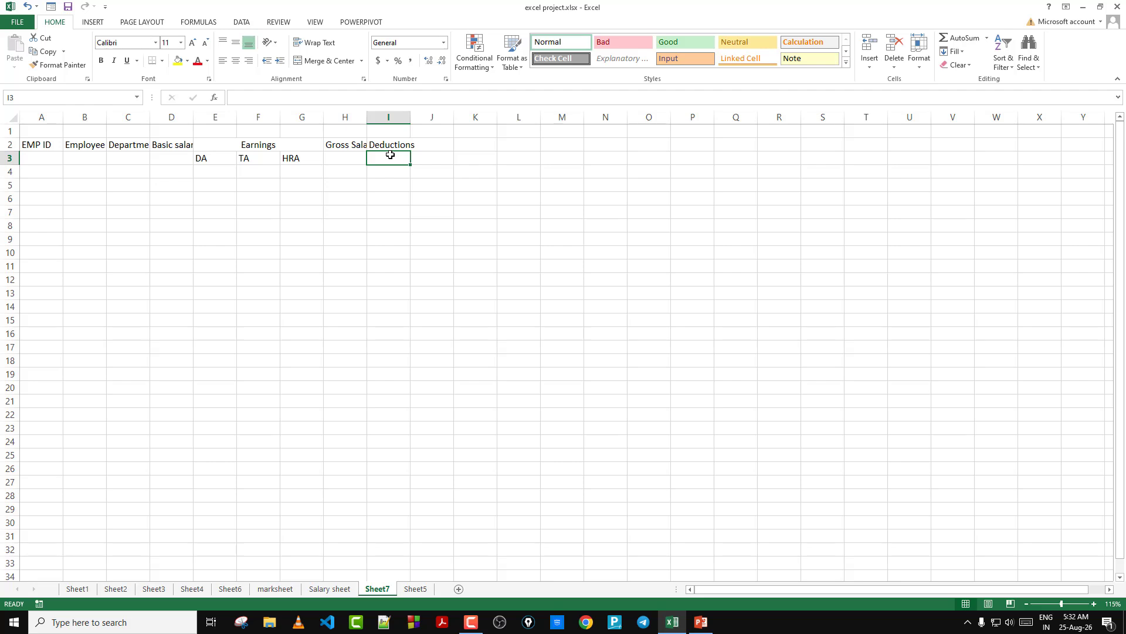
# Enter the sub-headers PF in I3 and TDS in J3 below Deductions.
pyautogui.write('PF')
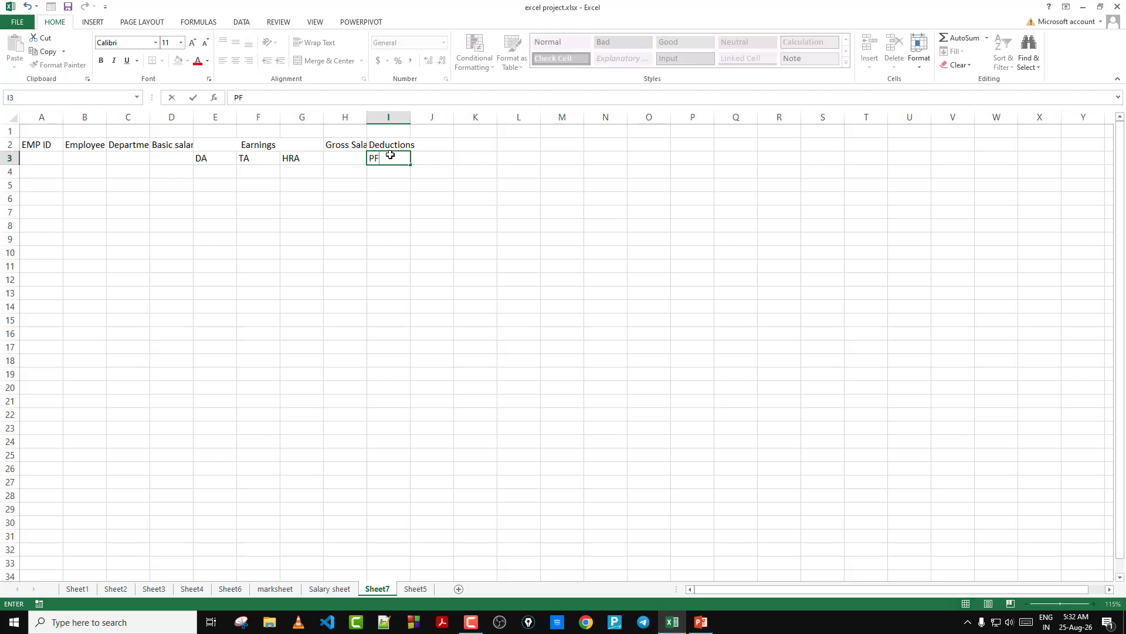
pyautogui.press('Tab')
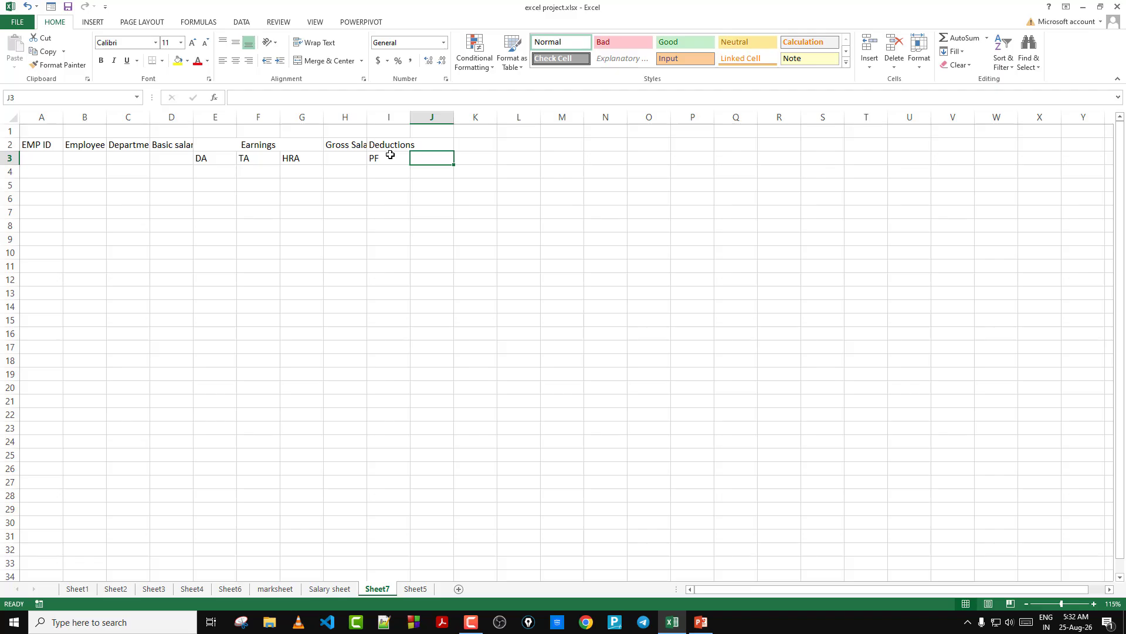
pyautogui.write('TD')
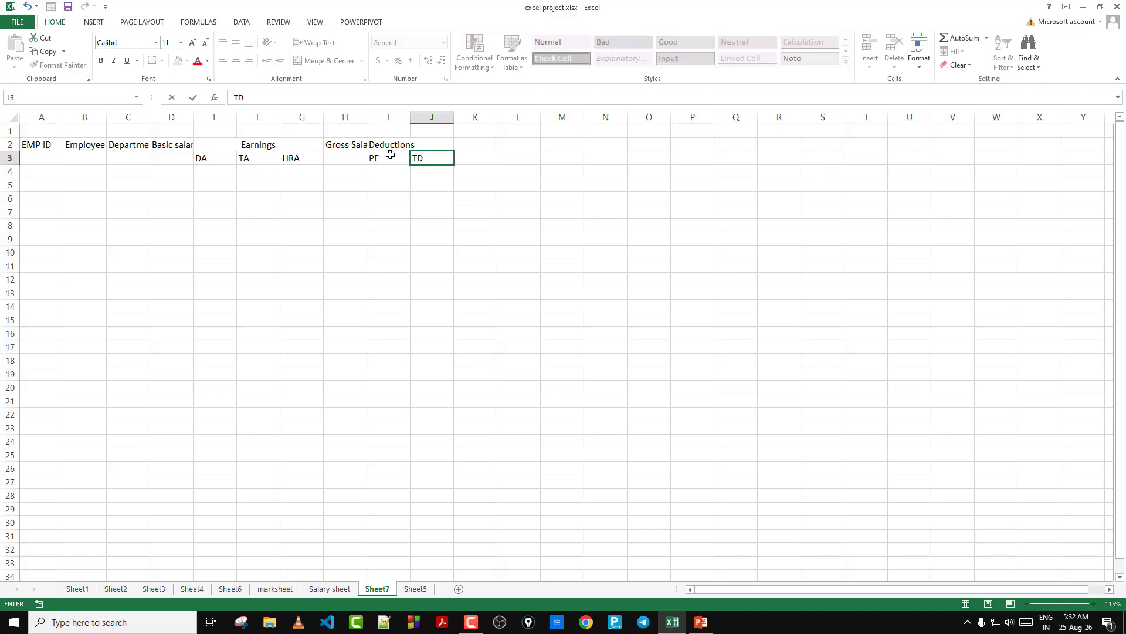
pyautogui.write('S')
pyautogui.click(220, 158)
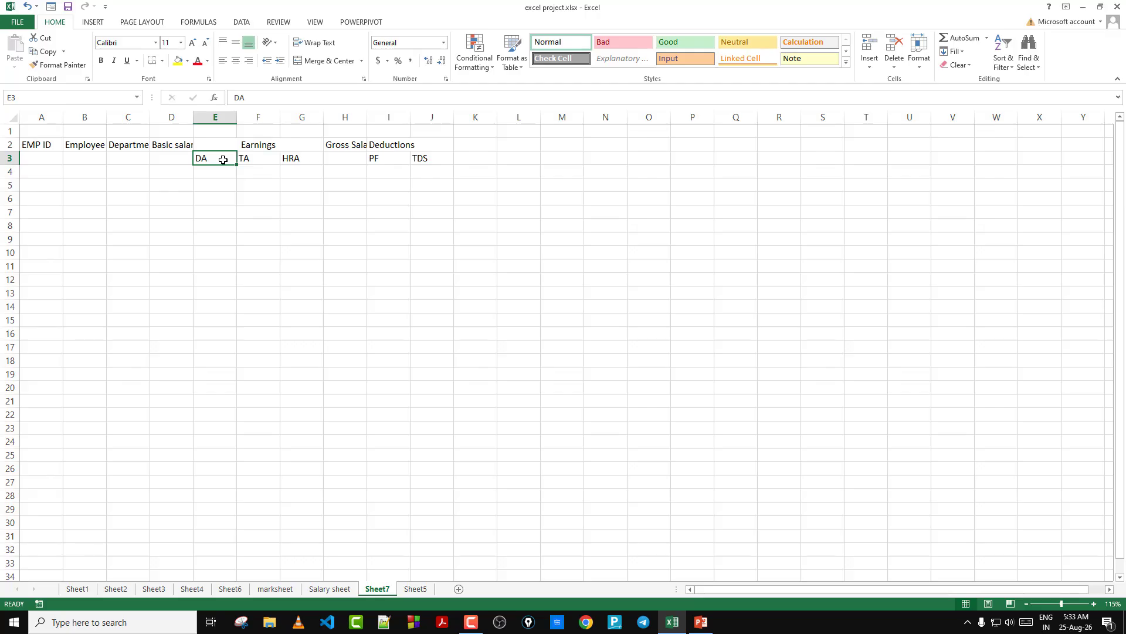
# Add the percentages to the Earnings sub-headers so they read DA 15% in E3, TA 20% in F3 and HRA 10% in G3.
pyautogui.doubleClick(223, 159)
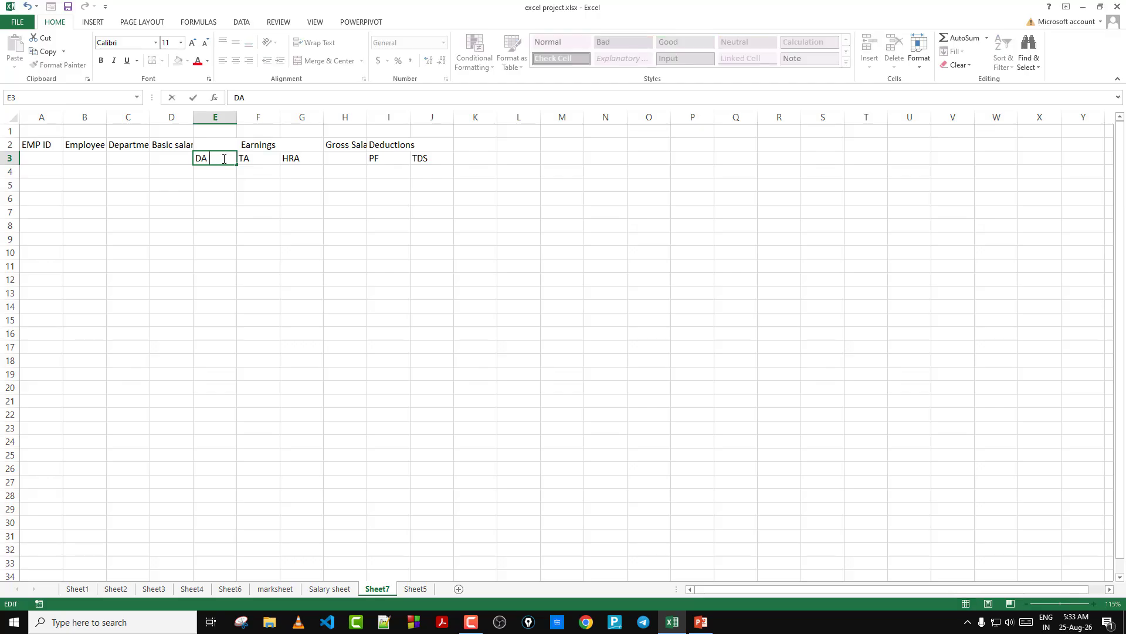
pyautogui.write('15%')
pyautogui.click(262, 158)
pyautogui.doubleClick(262, 158)
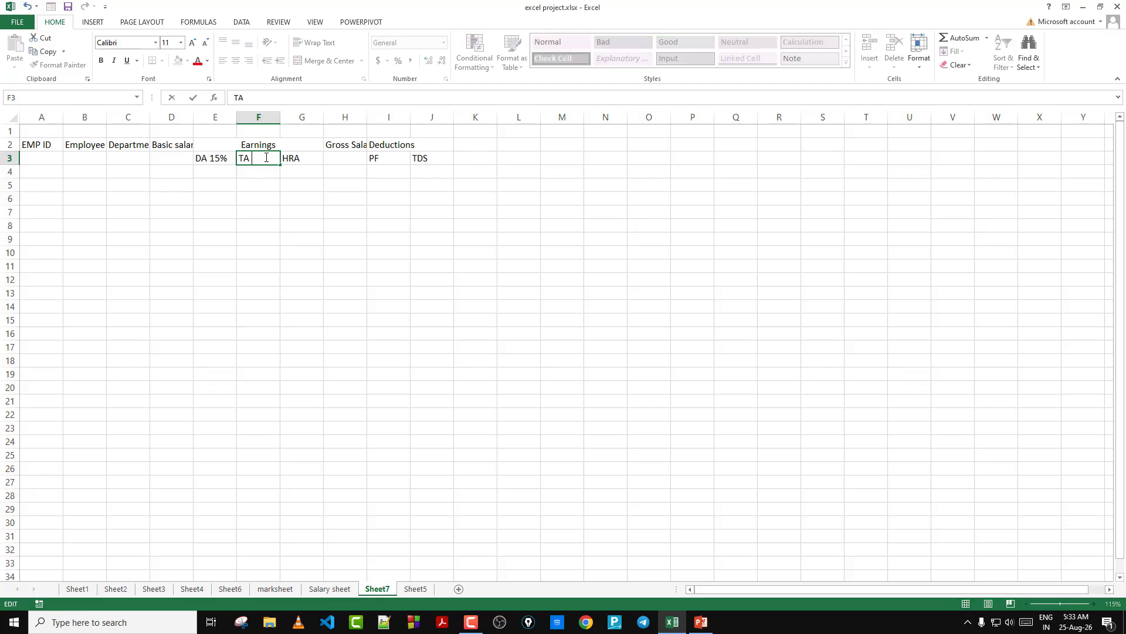
pyautogui.write('20%')
pyautogui.doubleClick(315, 160)
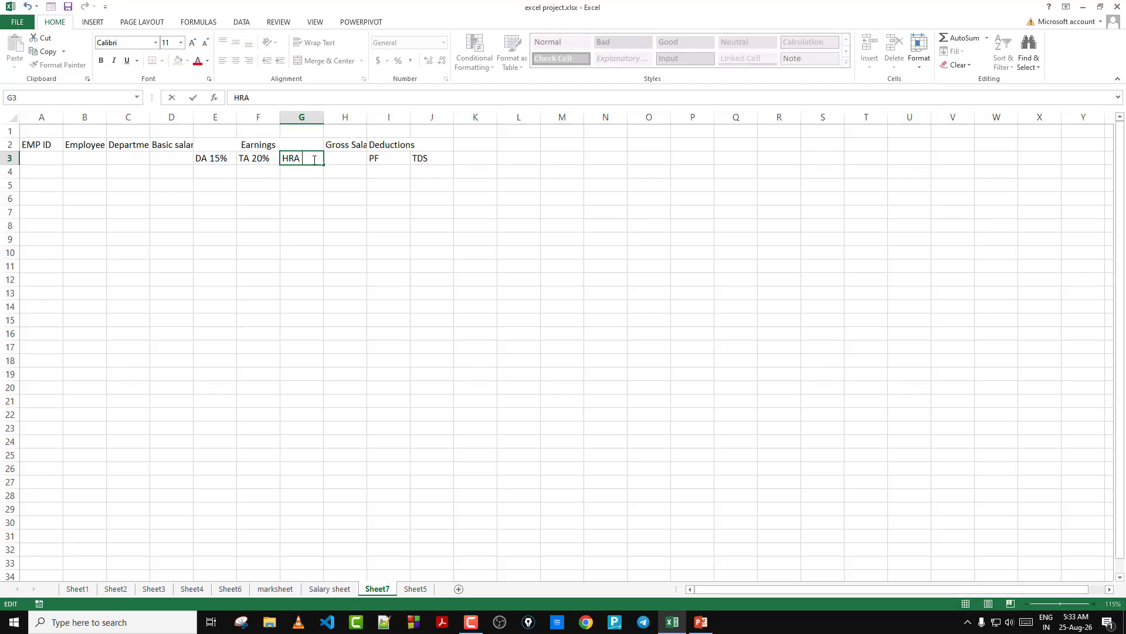
pyautogui.write('10%')
# Add the percentages to the Deductions sub-headers so they read PF 3% in I3 and TDS 2% in J3.
pyautogui.click(393, 157)
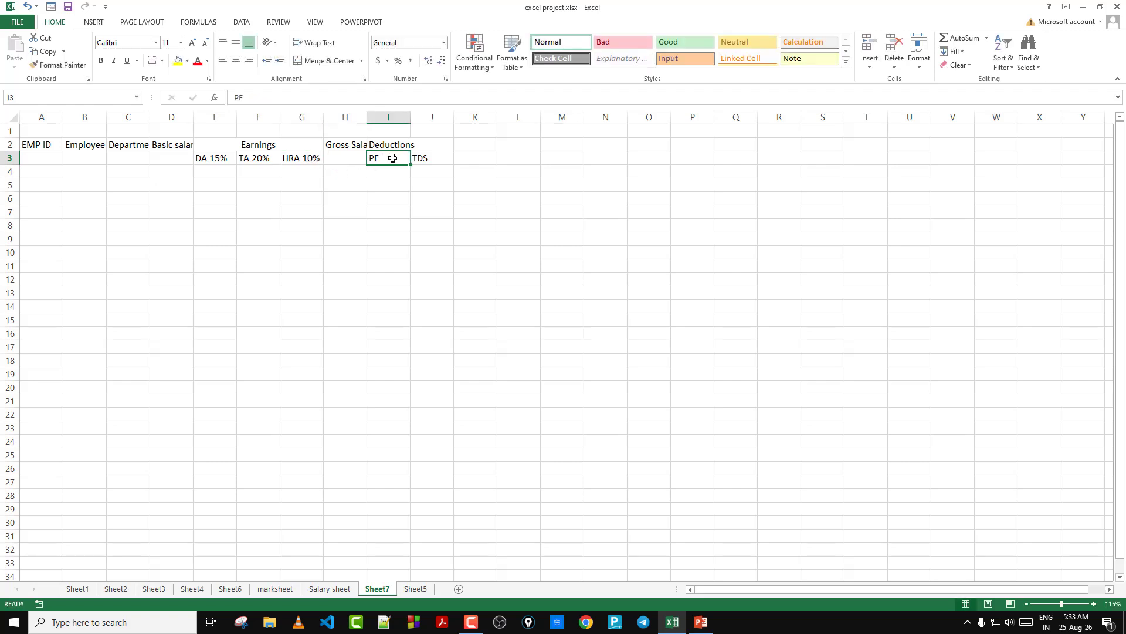
pyautogui.doubleClick(390, 159)
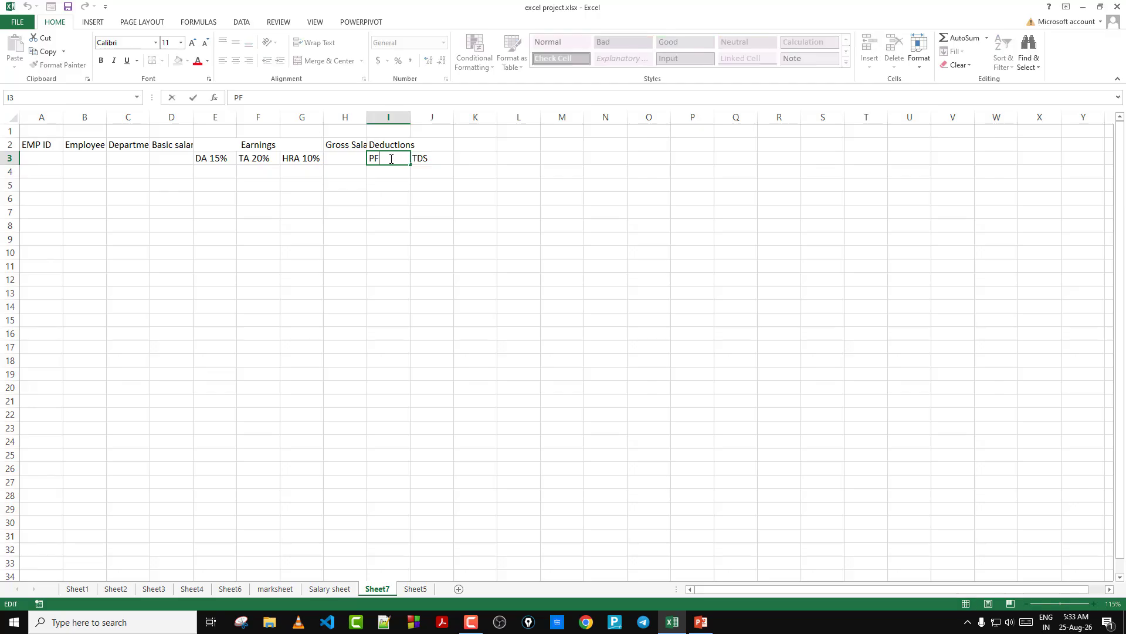
pyautogui.write('3%')
pyautogui.click(441, 159)
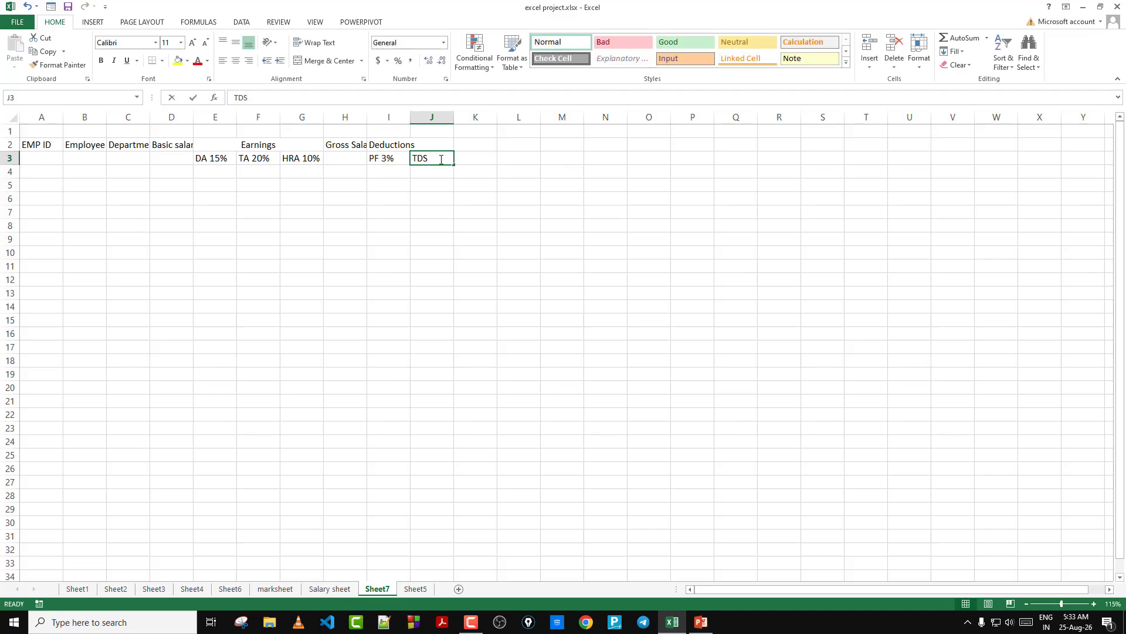
pyautogui.doubleClick(441, 160)
pyautogui.write('2')
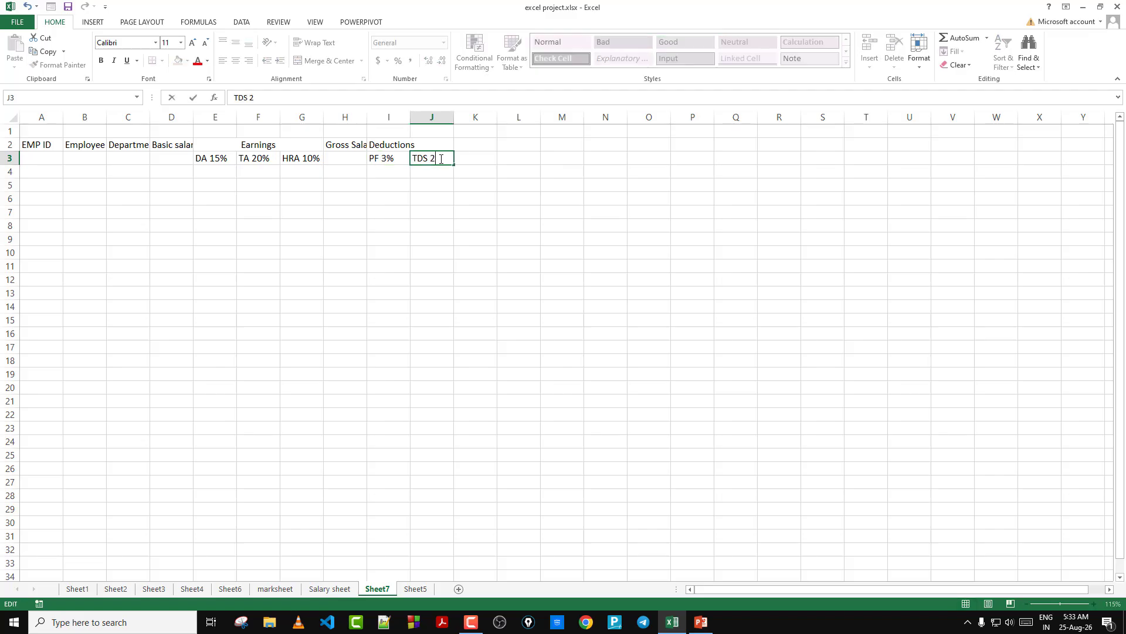
pyautogui.write('%')
# Enter the header Net Salary in cell K2.
pyautogui.click(472, 146)
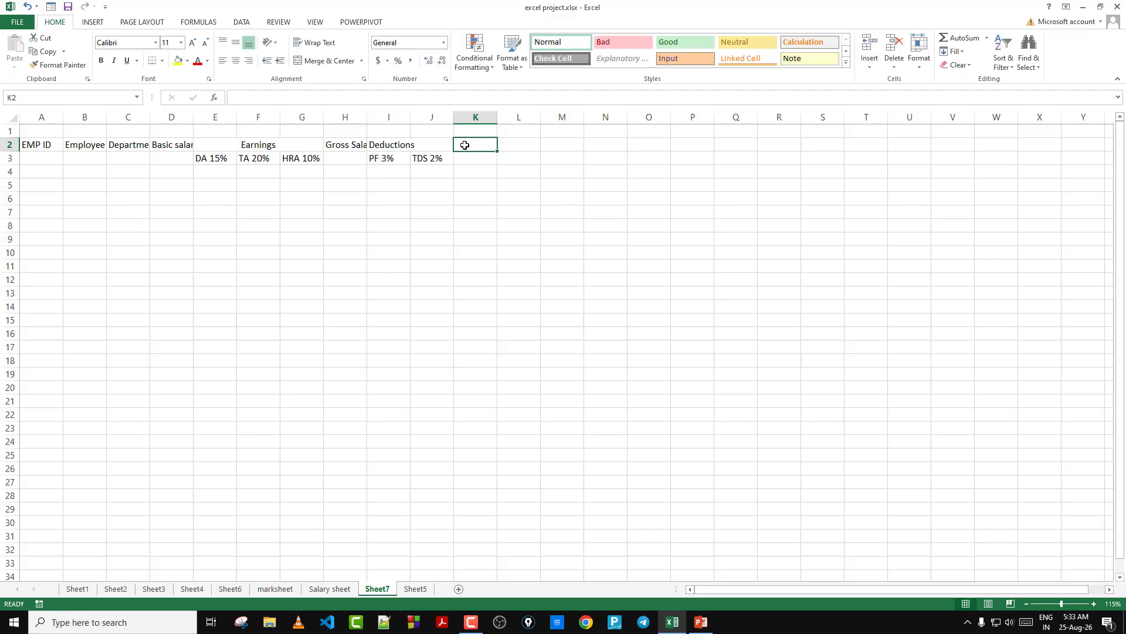
pyautogui.write('Net')
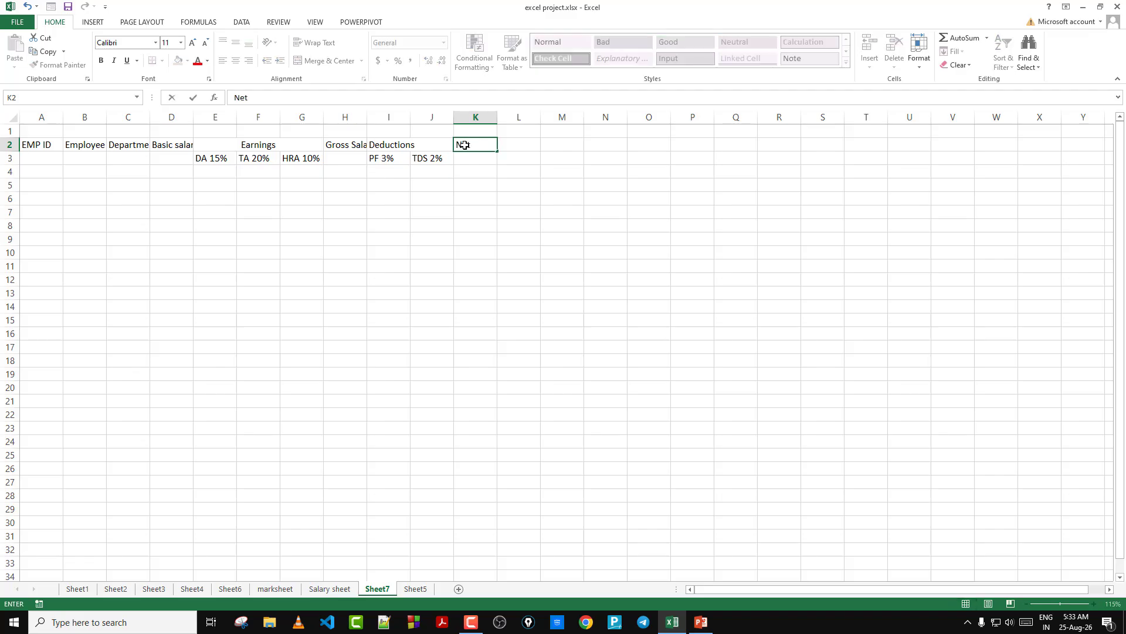
pyautogui.write(' Salary')
pyautogui.click(475, 160)
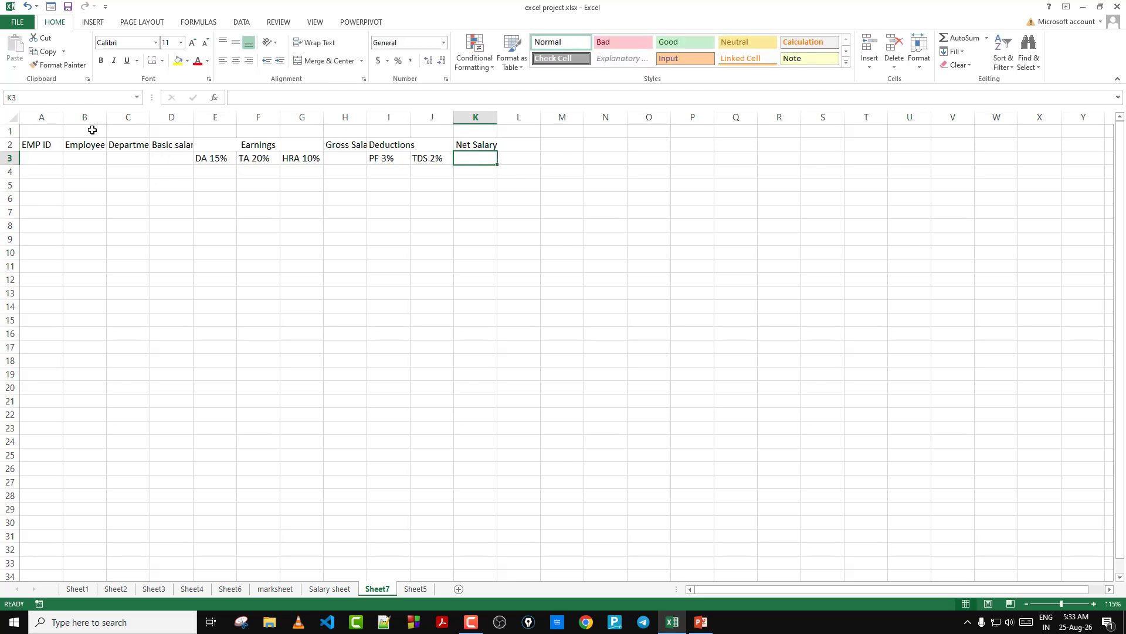
# Autofit the widths of columns A to K to their header text.
pyautogui.moveTo(42, 116); pyautogui.dragTo(138, 117)
pyautogui.click(198, 195)
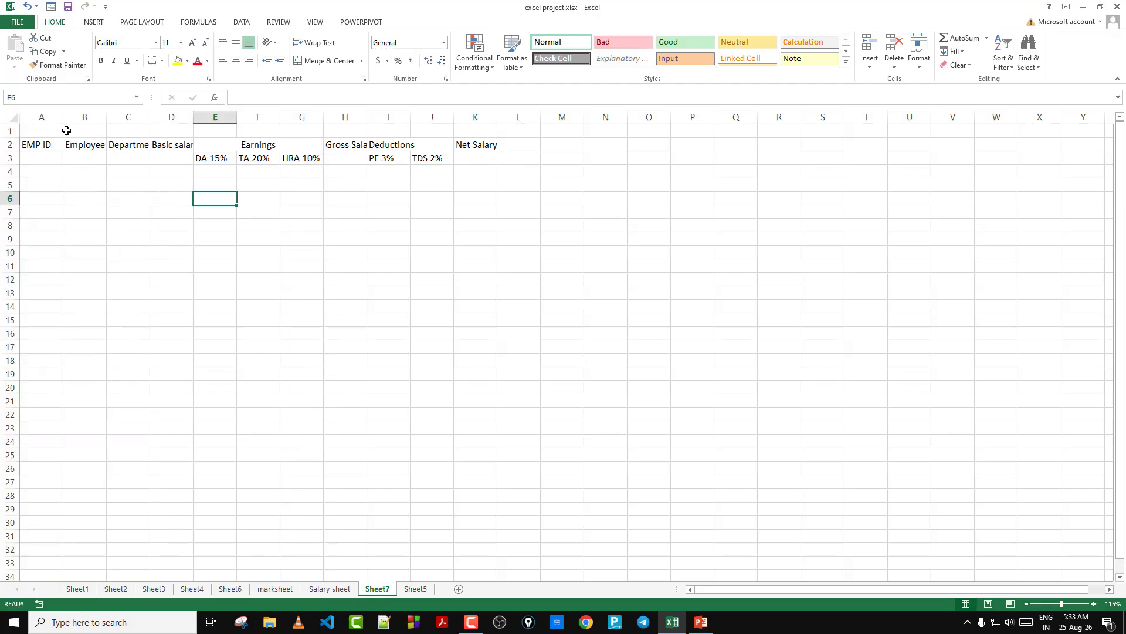
pyautogui.moveTo(41, 117); pyautogui.dragTo(454, 117)
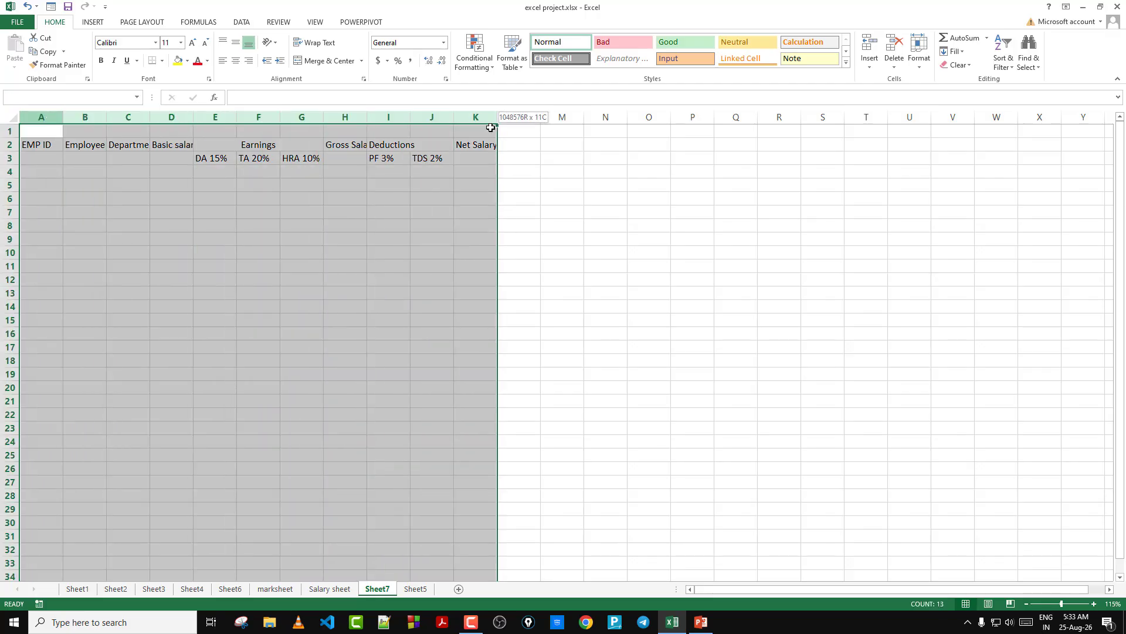
pyautogui.doubleClick(455, 117)
pyautogui.click(319, 213)
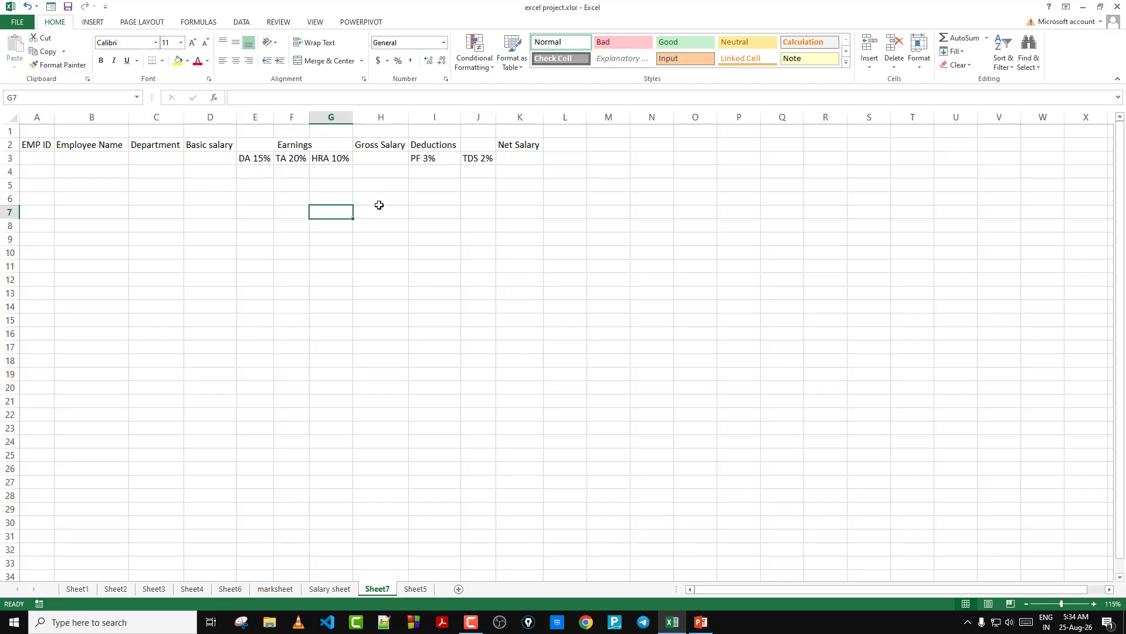
# Merge and center the EMP ID header across cells A2 to A3 and middle-align it vertically.
pyautogui.click(37, 146)
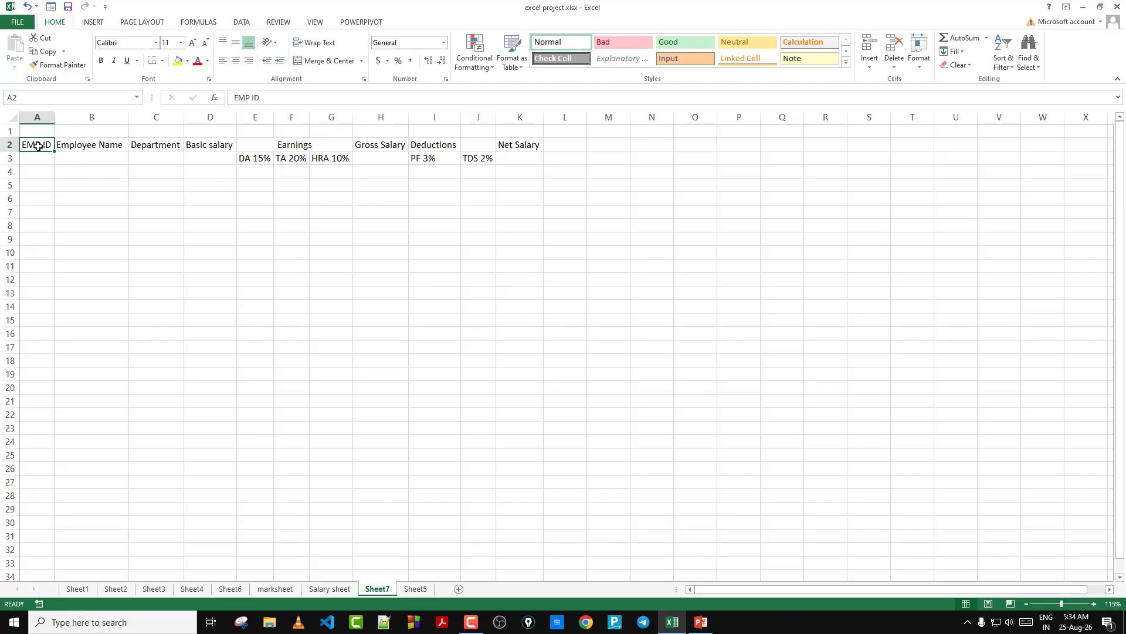
pyautogui.moveTo(38, 146); pyautogui.dragTo(38, 156)
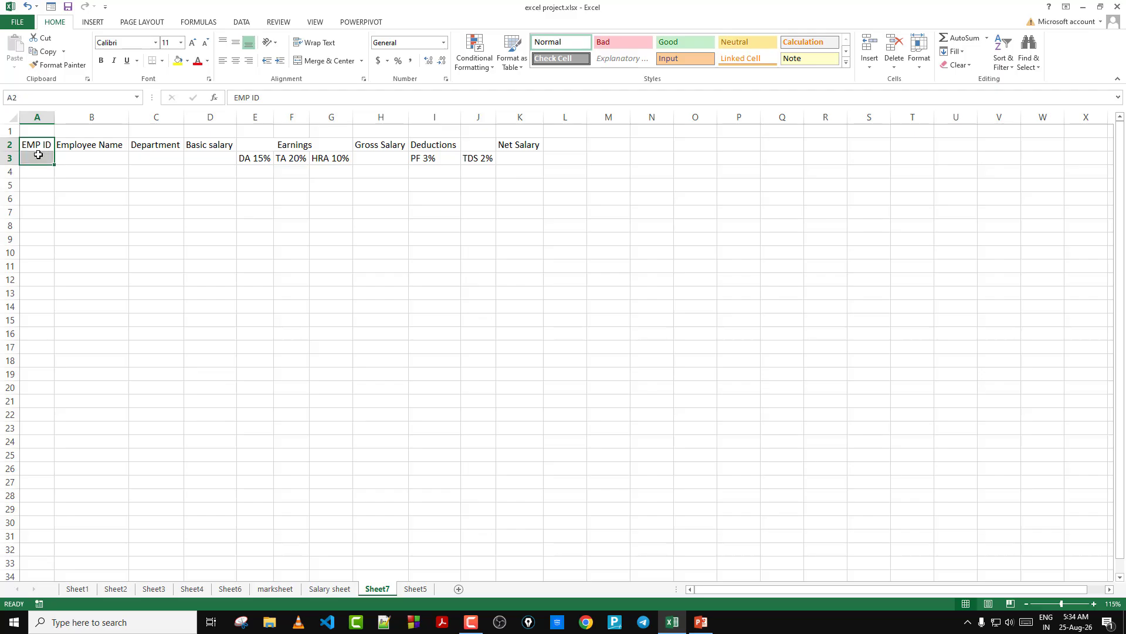
pyautogui.click(329, 66)
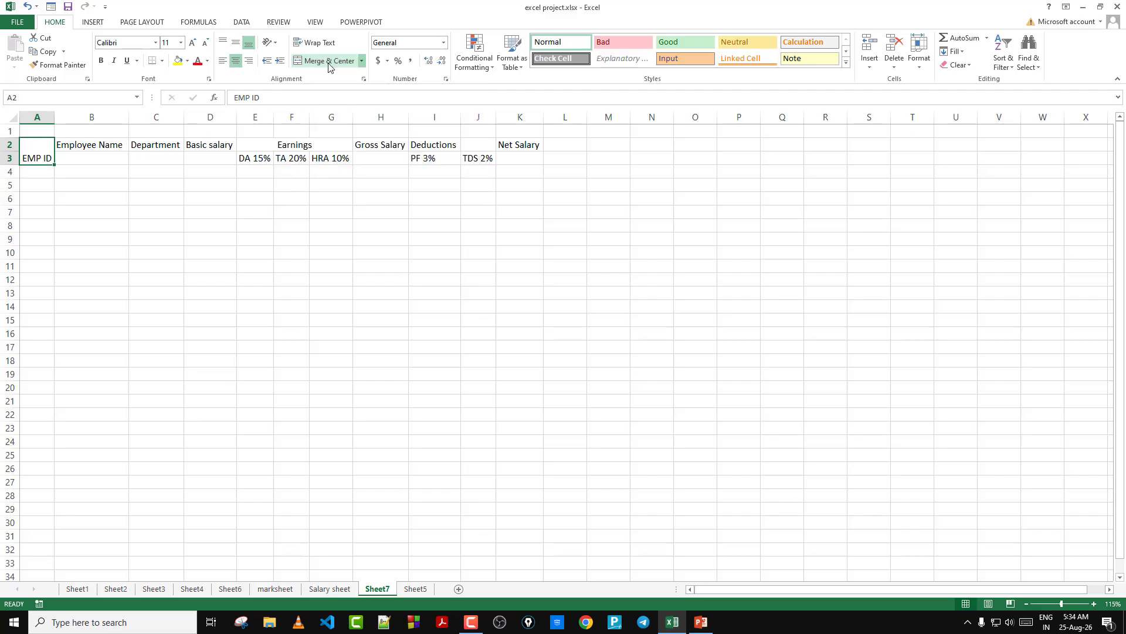
pyautogui.click(236, 47)
# Merge and center Employee Name across B2 to B3 and Department across C2 to C3, both middle-aligned vertically.
pyautogui.moveTo(83, 146); pyautogui.dragTo(84, 155)
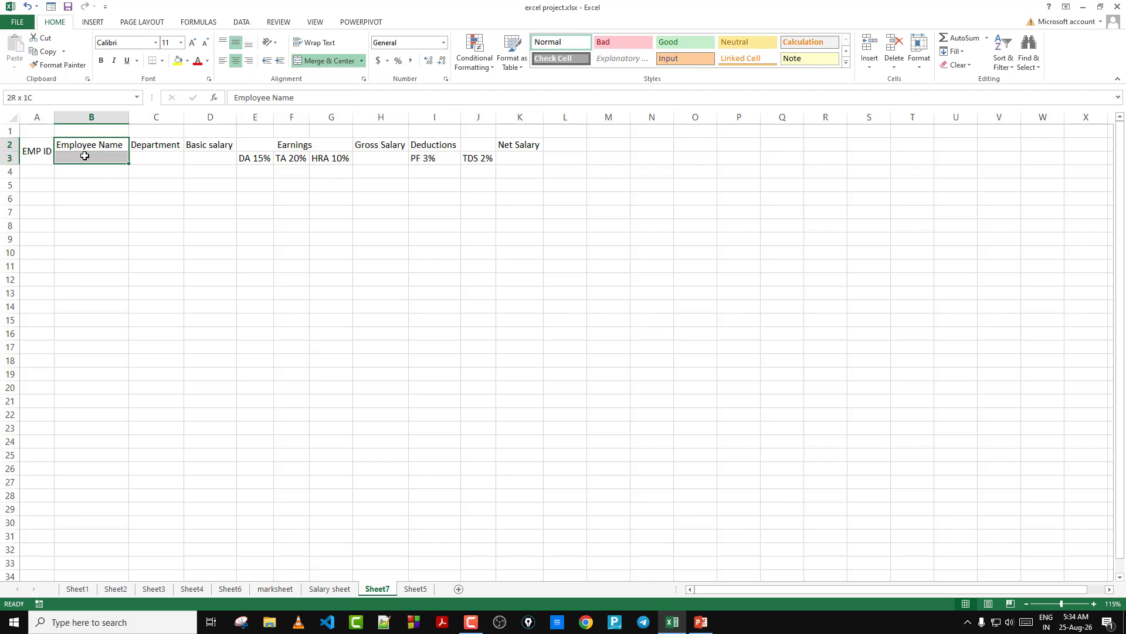
pyautogui.click(326, 61)
pyautogui.click(236, 43)
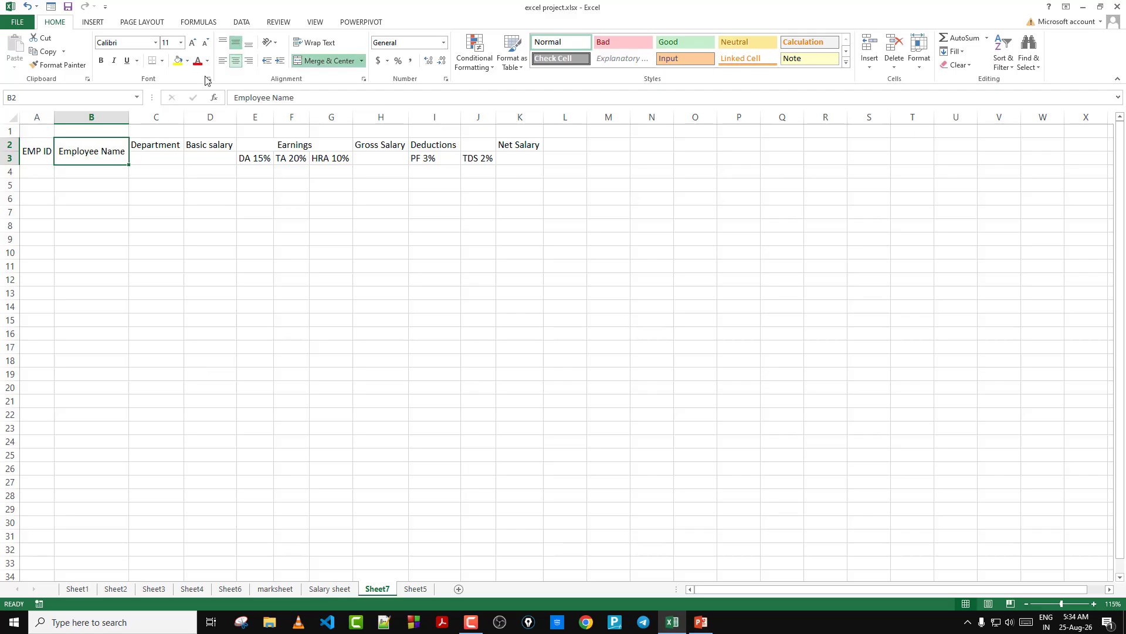
pyautogui.moveTo(156, 144); pyautogui.dragTo(158, 157)
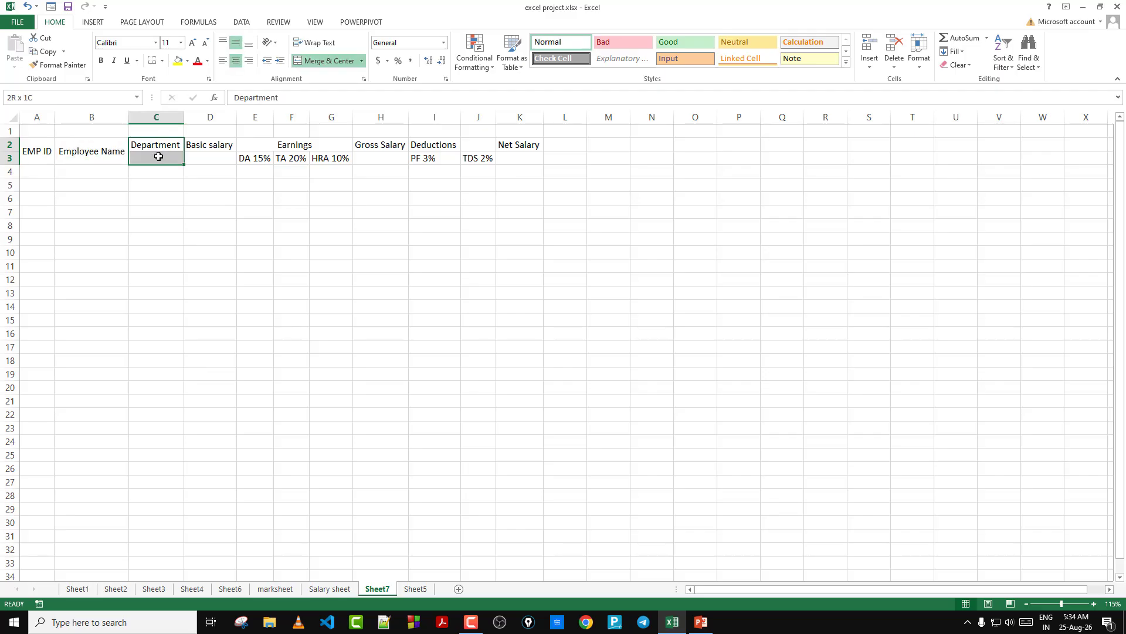
pyautogui.click(326, 60)
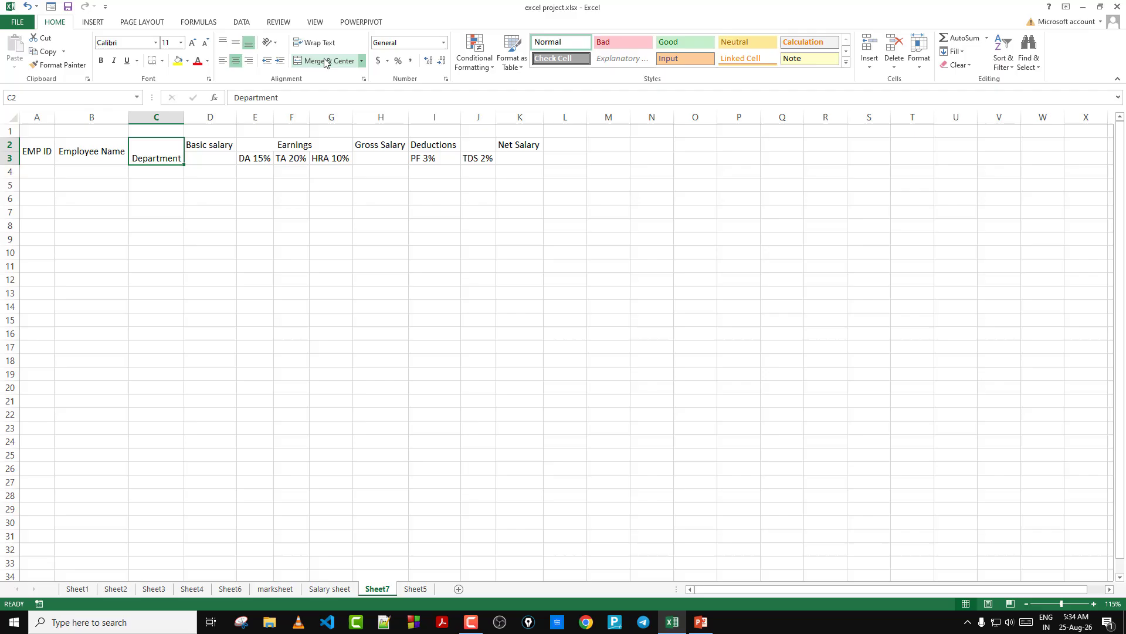
pyautogui.click(236, 46)
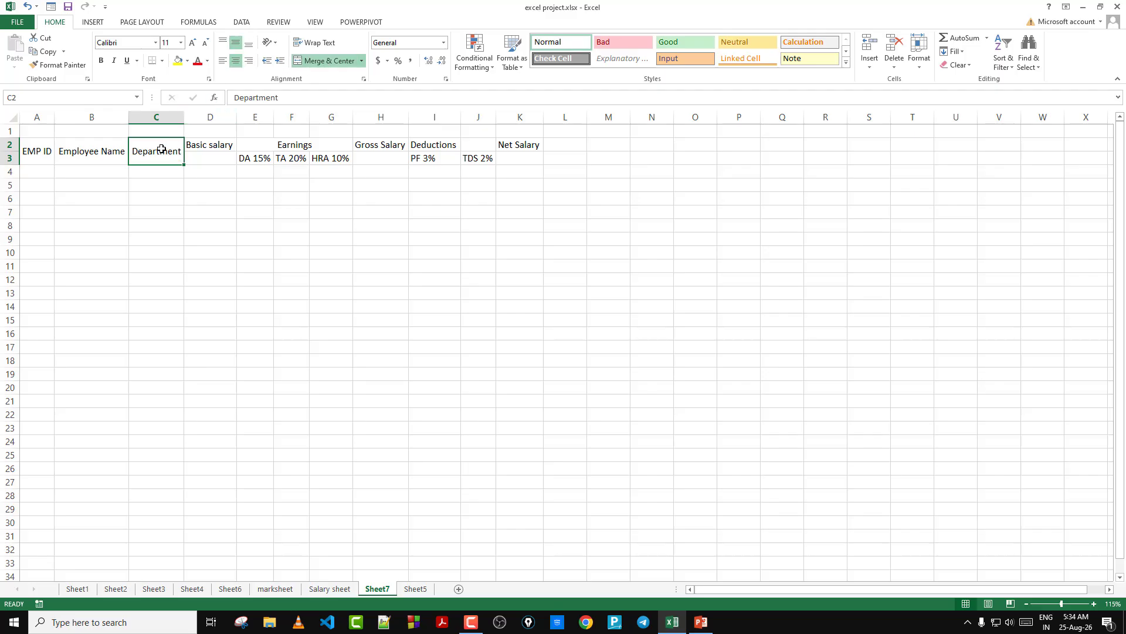
pyautogui.click(296, 185)
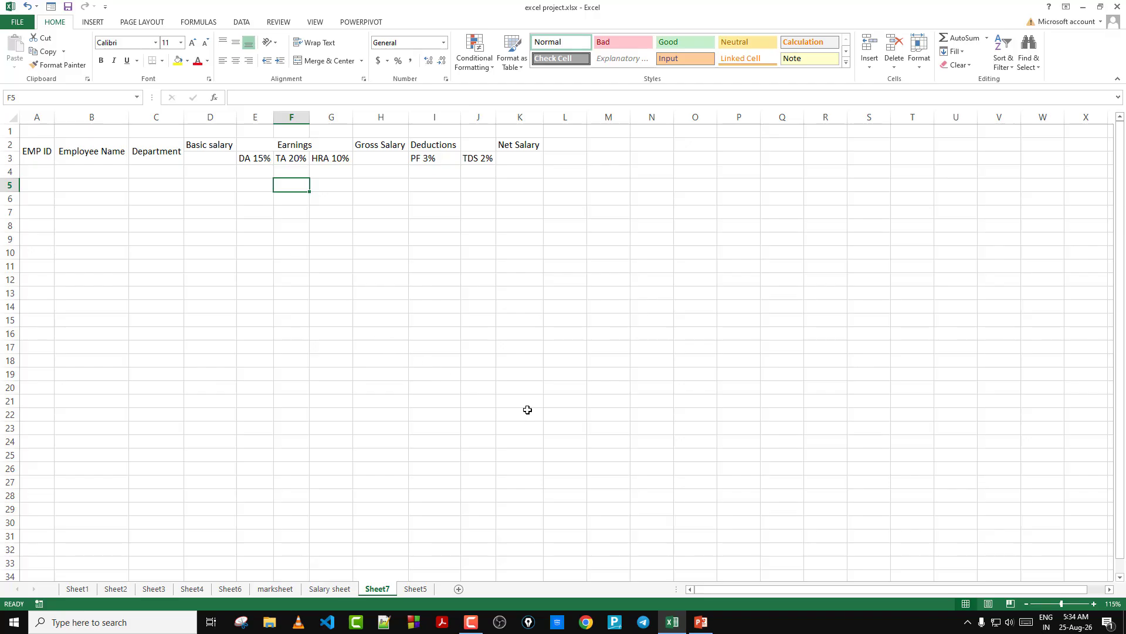
# Check the sample salary sheet slide in PowerPoint, and merge, center and middle-align Basic salary across D2 to D3 in the Excel sheet.
pyautogui.click(702, 622)
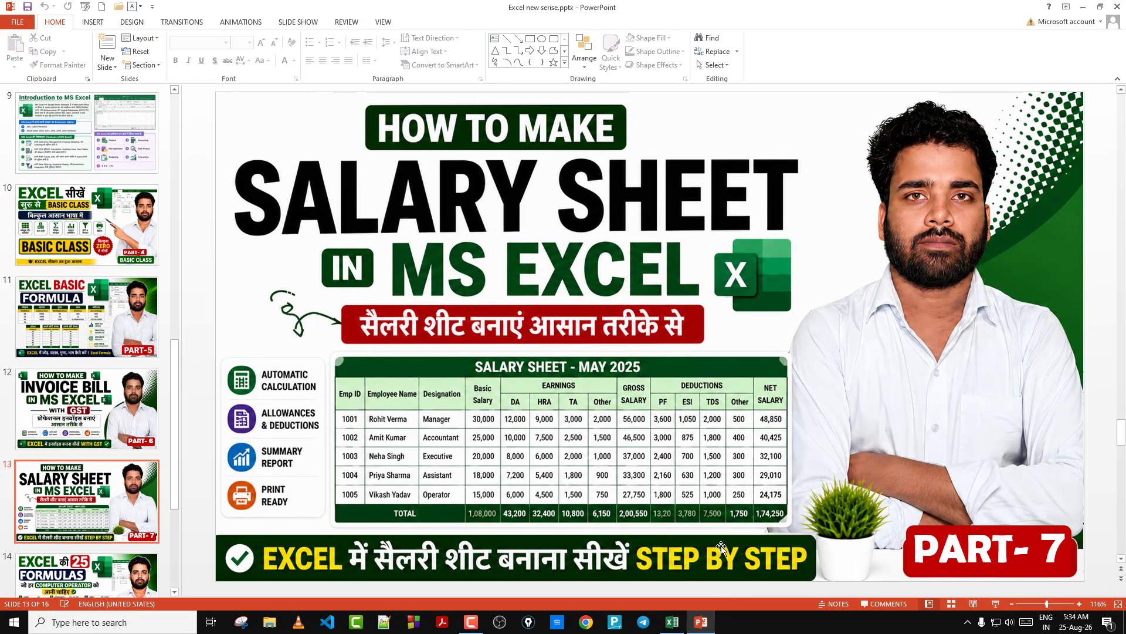
pyautogui.hotkey('shift', 'F5')
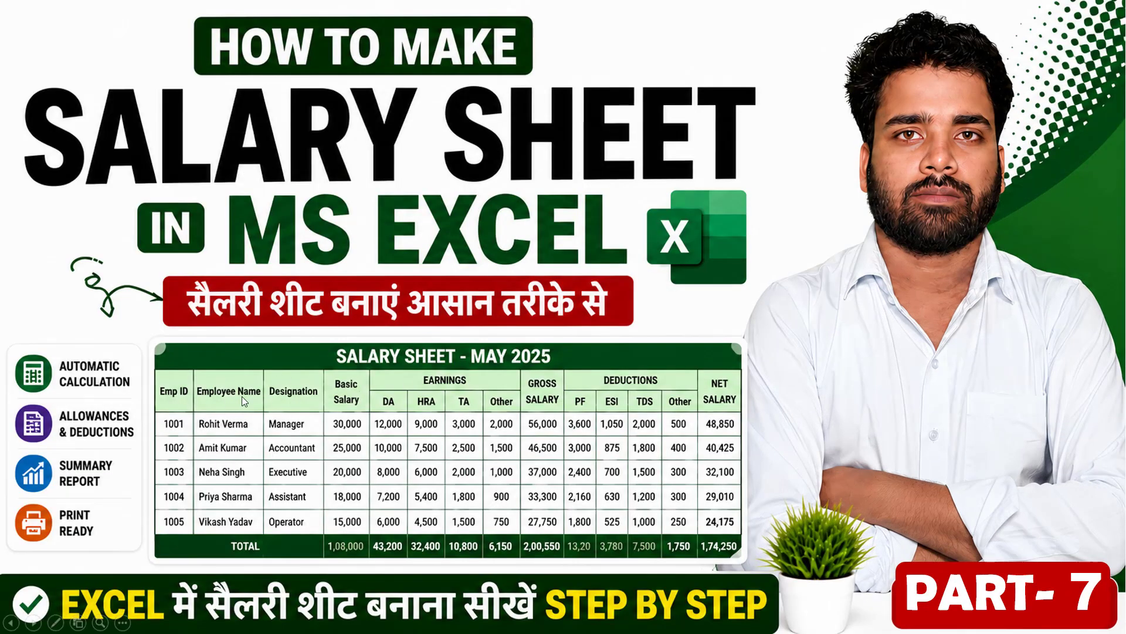
pyautogui.press('Escape')
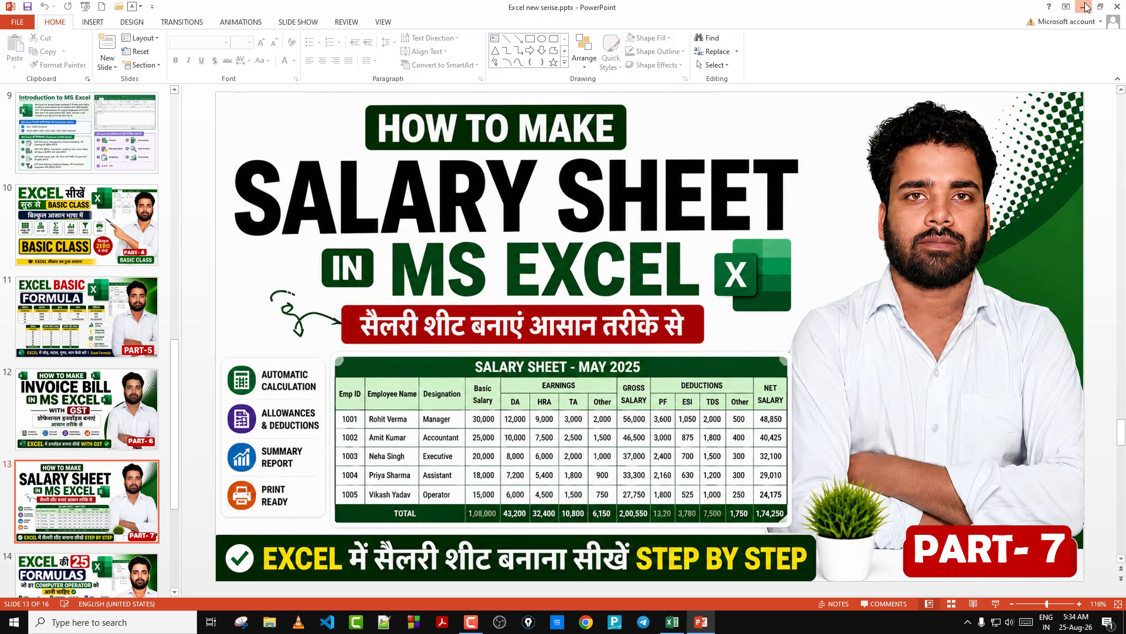
pyautogui.click(1083, 7)
pyautogui.moveTo(212, 146); pyautogui.dragTo(212, 161)
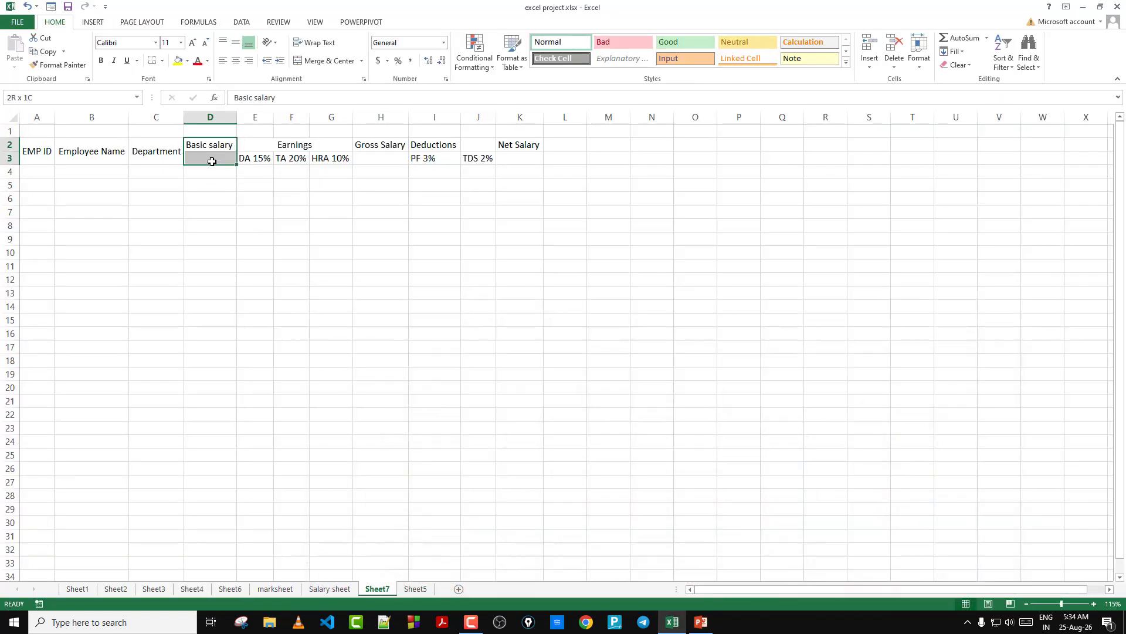
pyautogui.click(329, 61)
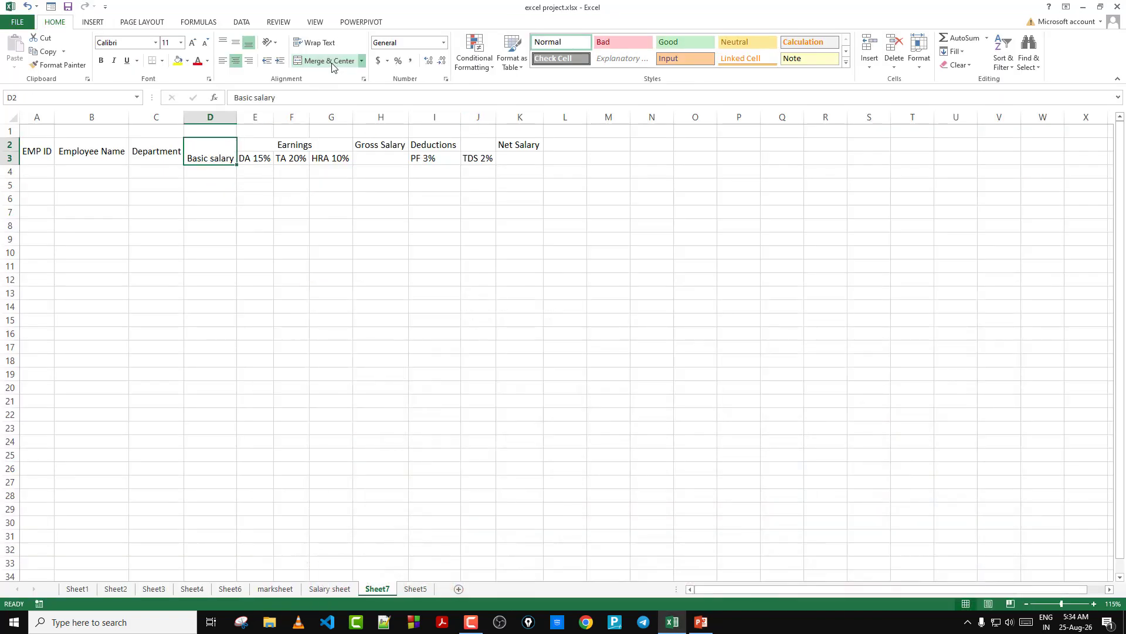
pyautogui.click(235, 43)
# Merge and center Gross Salary across H2 to H3 and Net Salary across K2 to K3, both middle-aligned vertically.
pyautogui.click(384, 148)
pyautogui.moveTo(384, 147); pyautogui.dragTo(381, 157)
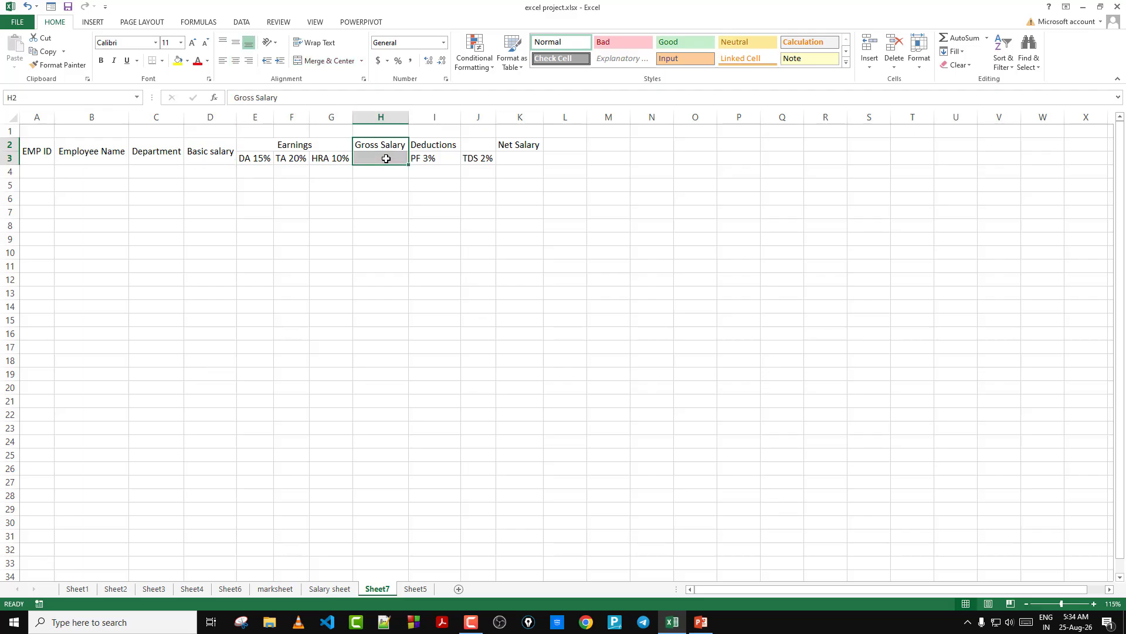
pyautogui.click(339, 65)
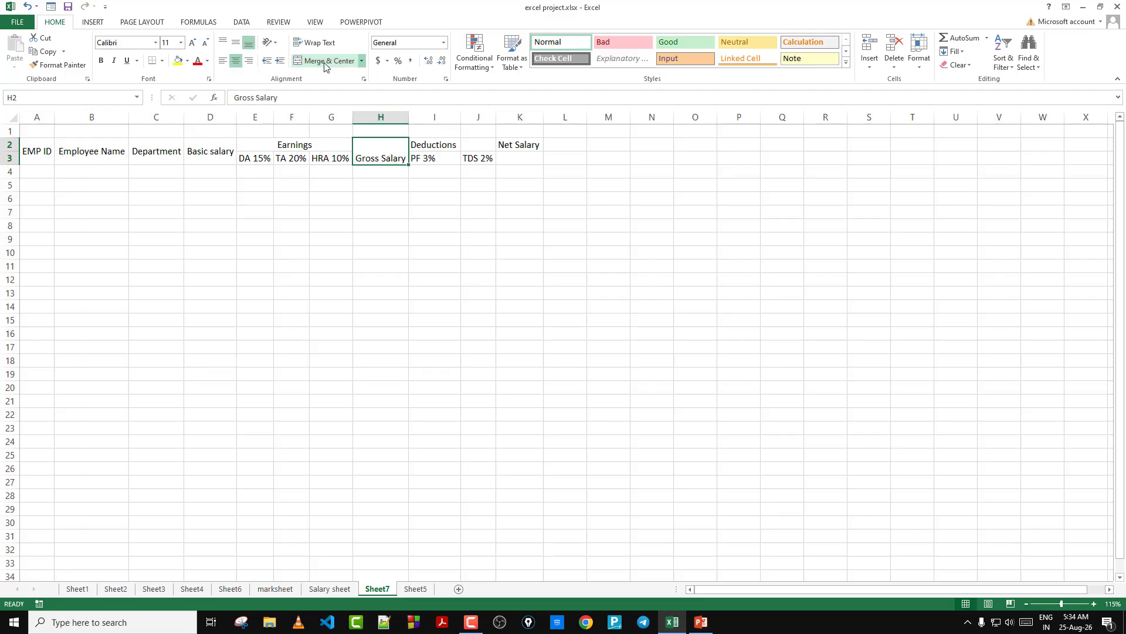
pyautogui.click(235, 42)
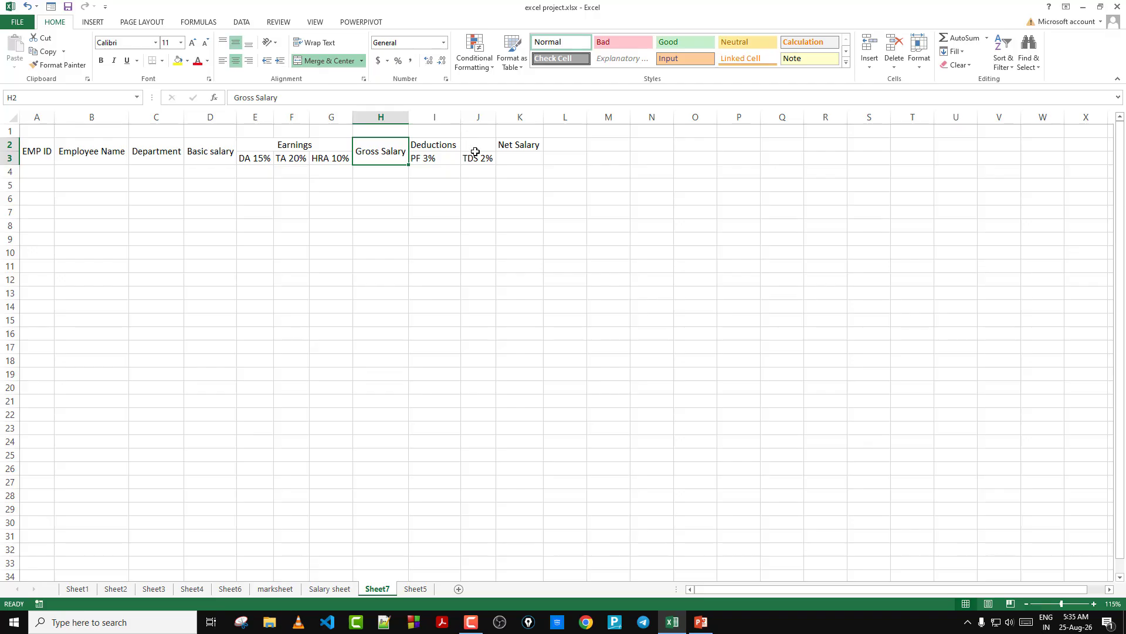
pyautogui.moveTo(528, 147); pyautogui.dragTo(529, 160)
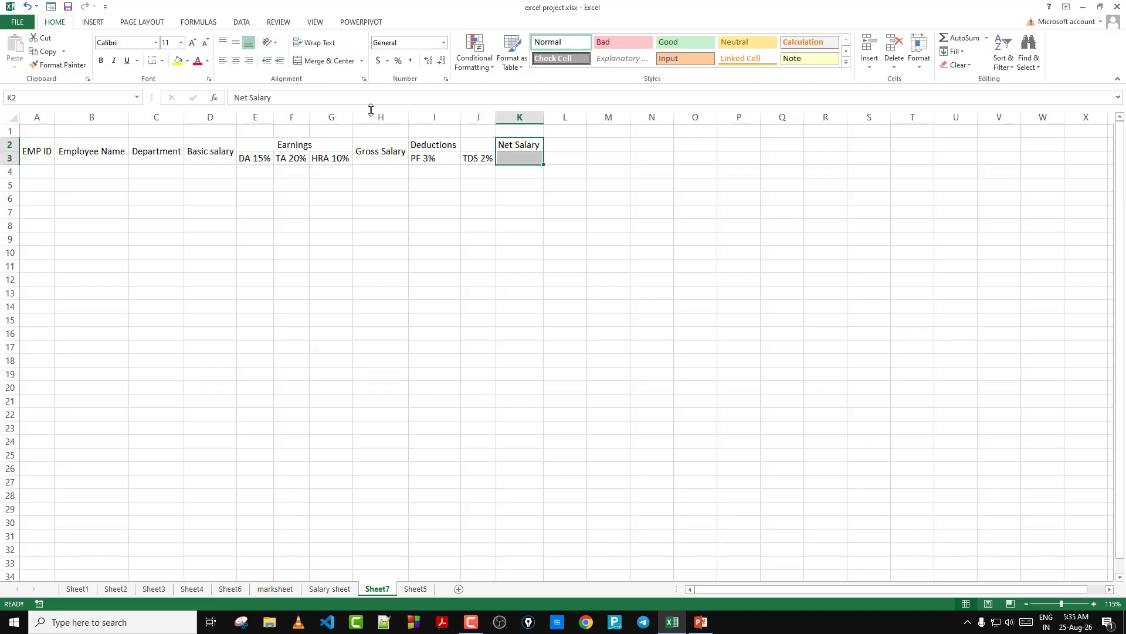
pyautogui.click(332, 61)
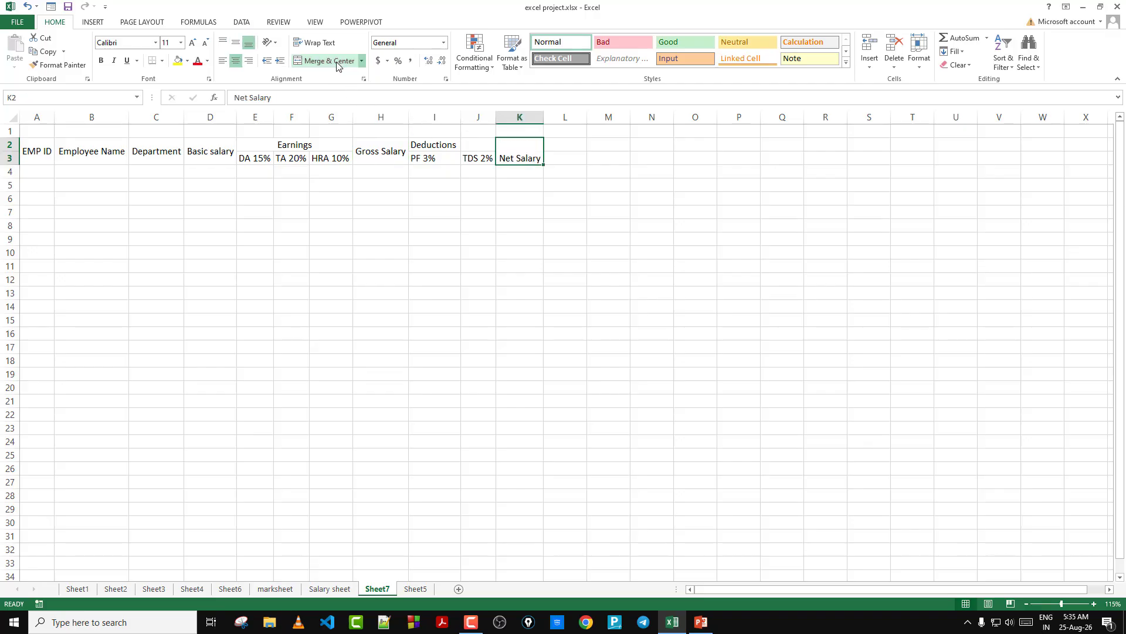
pyautogui.click(235, 43)
# Merge and center the Deductions header across cells I2 to J2.
pyautogui.moveTo(434, 145); pyautogui.dragTo(473, 145)
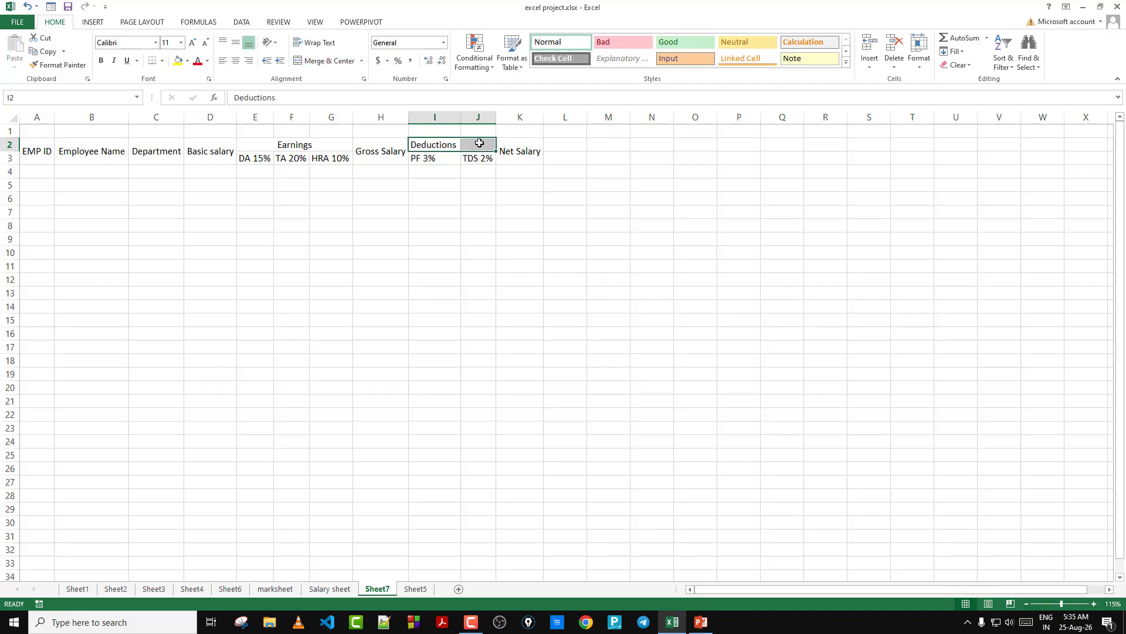
pyautogui.click(332, 69)
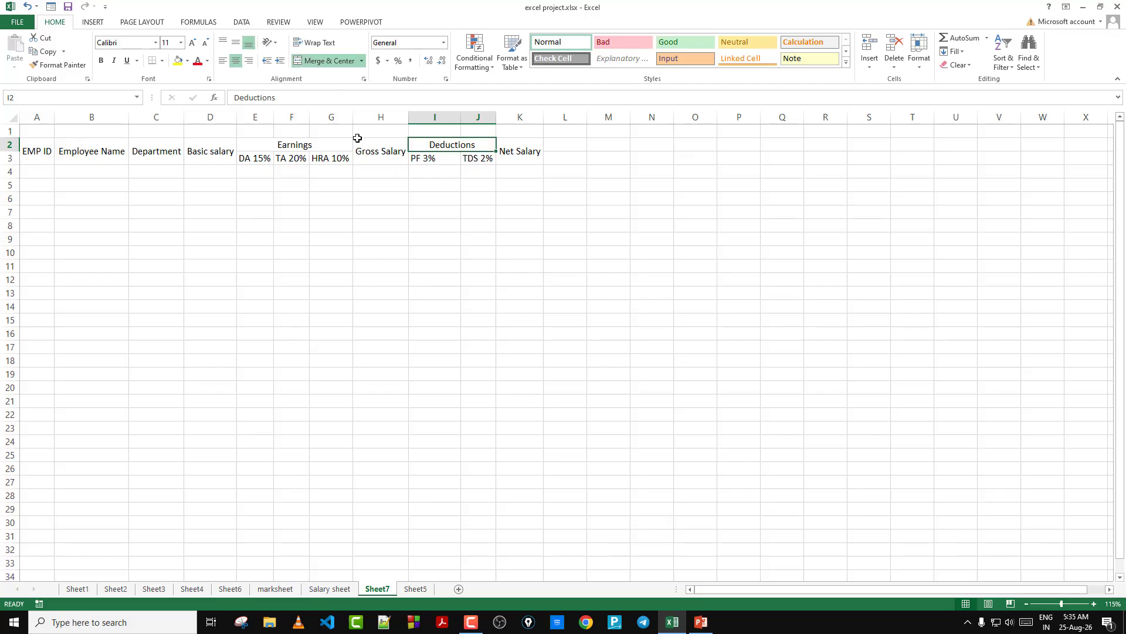
pyautogui.click(358, 211)
# Center all header cells in A2 to K3 horizontally, including the PF 3% and TDS 2% subheaders.
pyautogui.moveTo(28, 150); pyautogui.dragTo(528, 143)
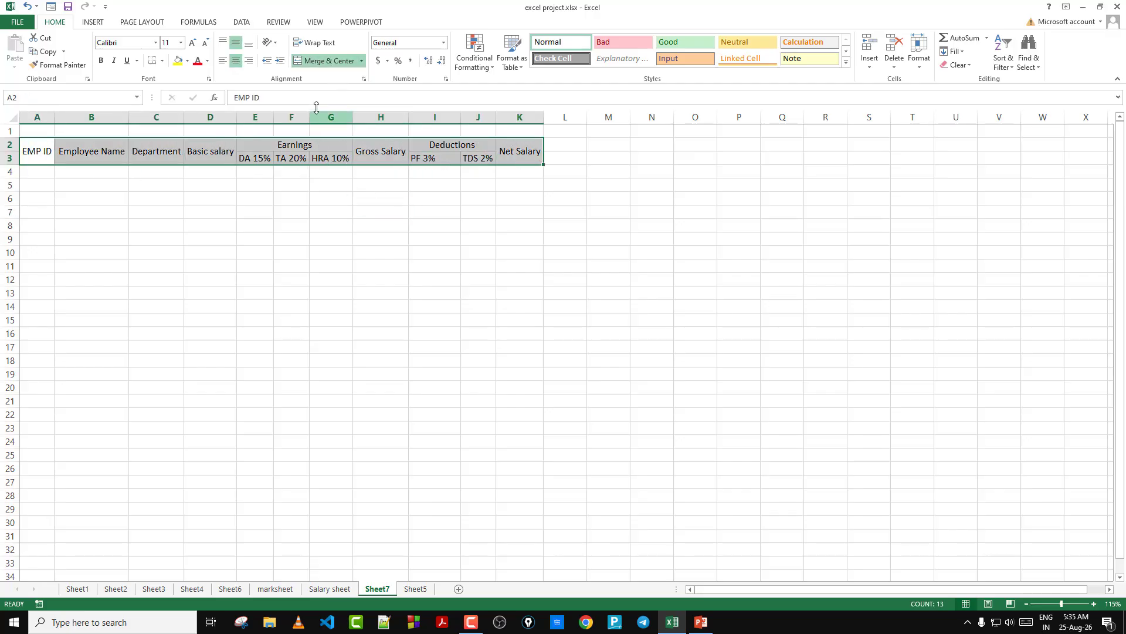
pyautogui.click(236, 63)
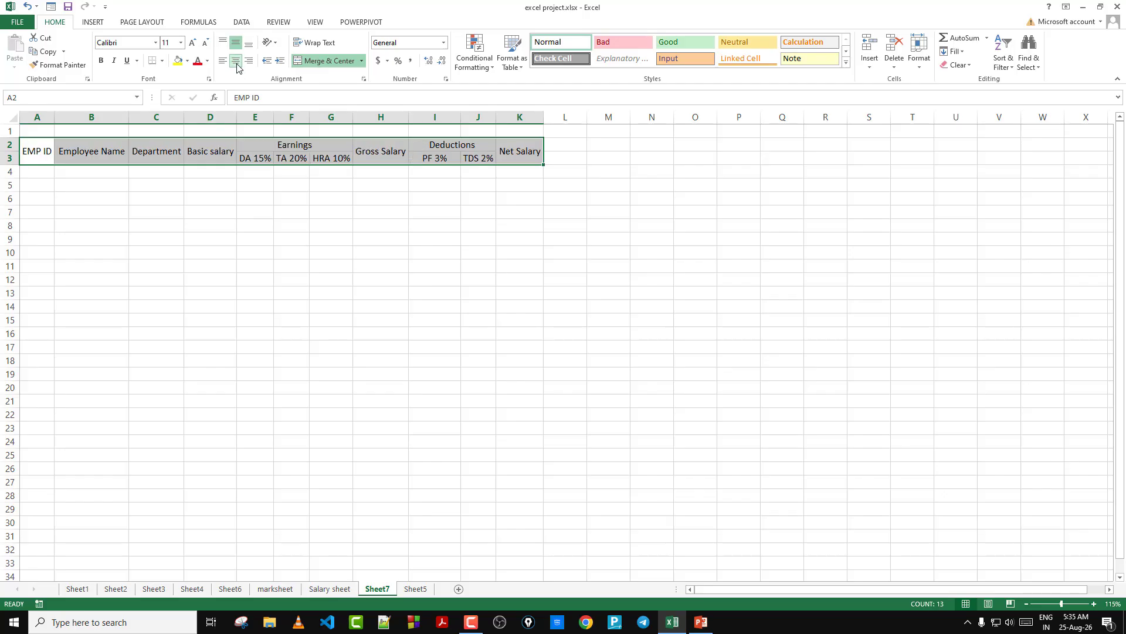
pyautogui.click(293, 213)
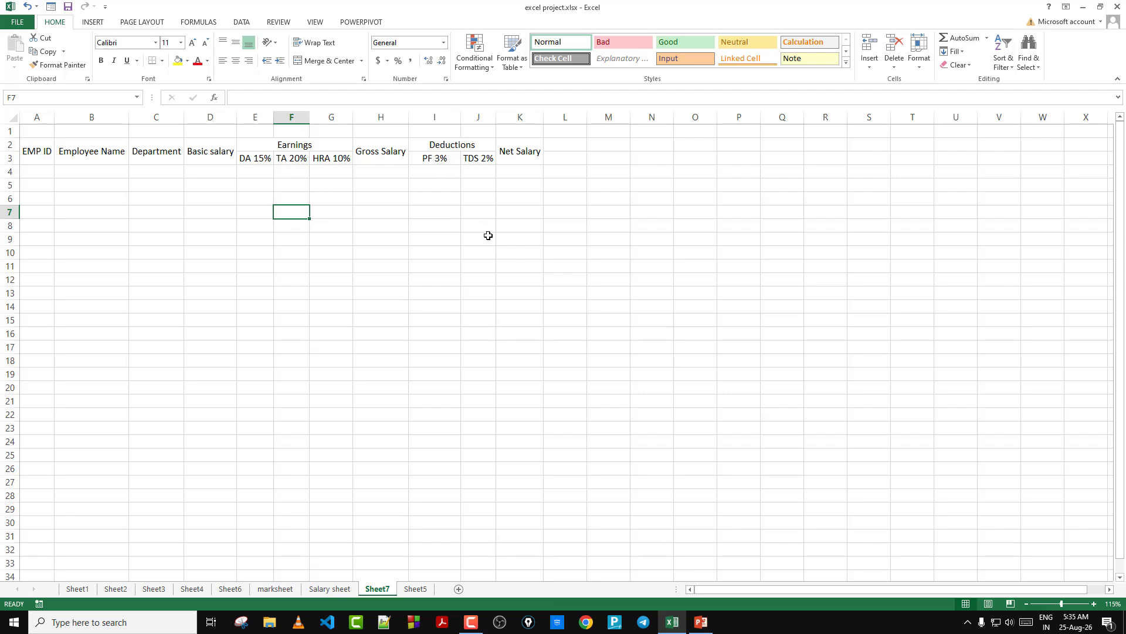
# Review the DA and TA definitions on Sheet5, underlining them with the annotation pen and clearing the marks.
pyautogui.click(531, 621)
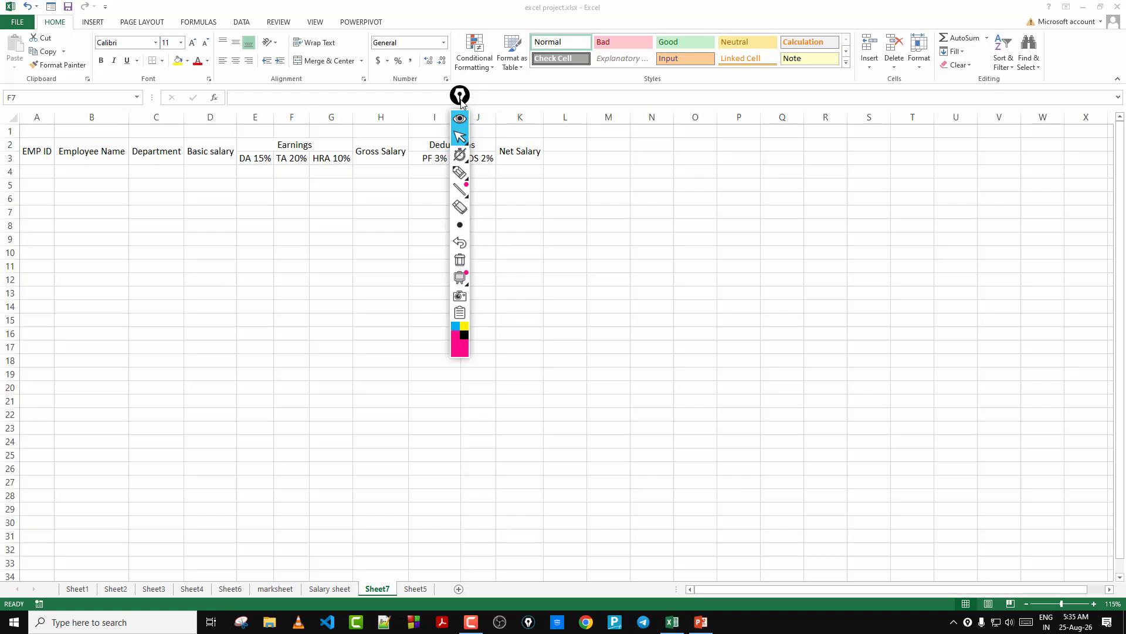
pyautogui.click(415, 589)
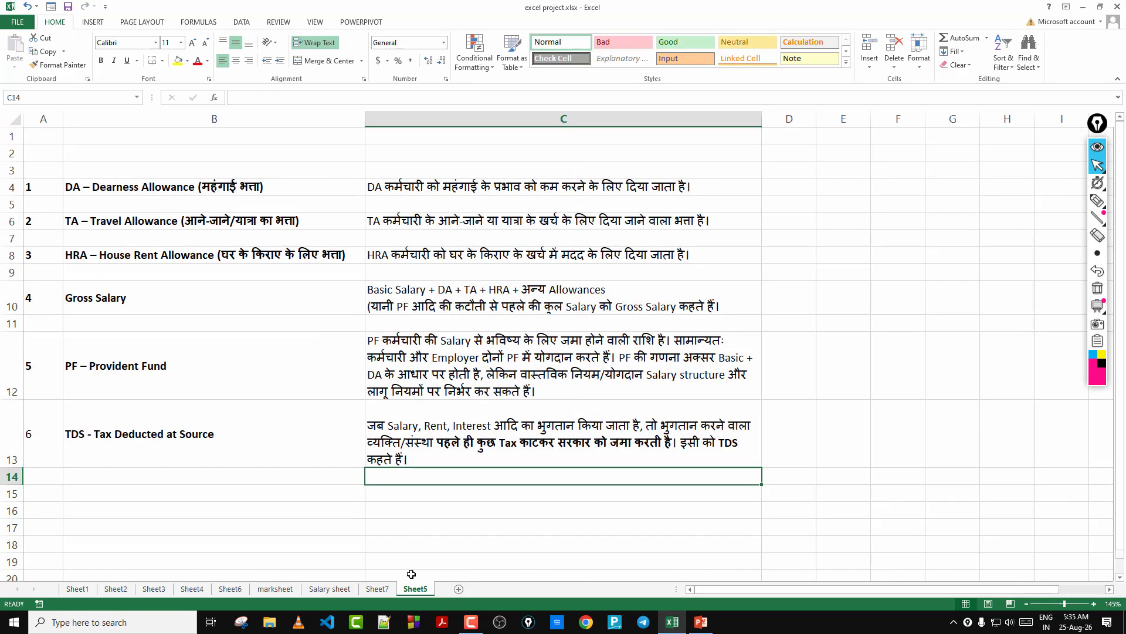
pyautogui.click(718, 359)
pyautogui.click(904, 275)
pyautogui.click(1098, 201)
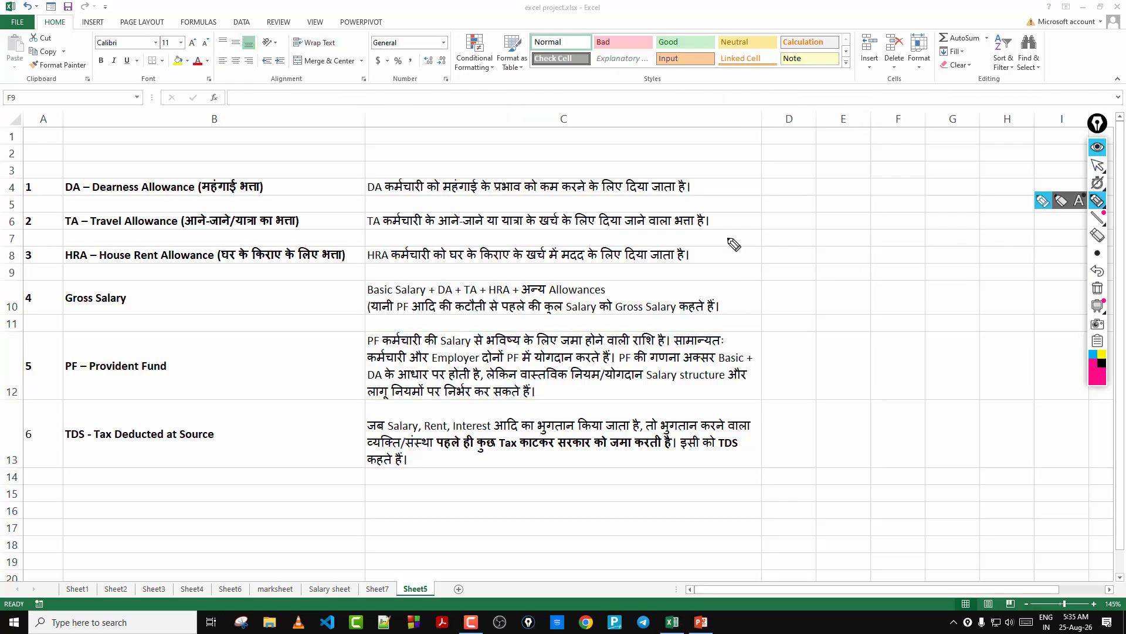
pyautogui.moveTo(62, 195); pyautogui.dragTo(74, 198)
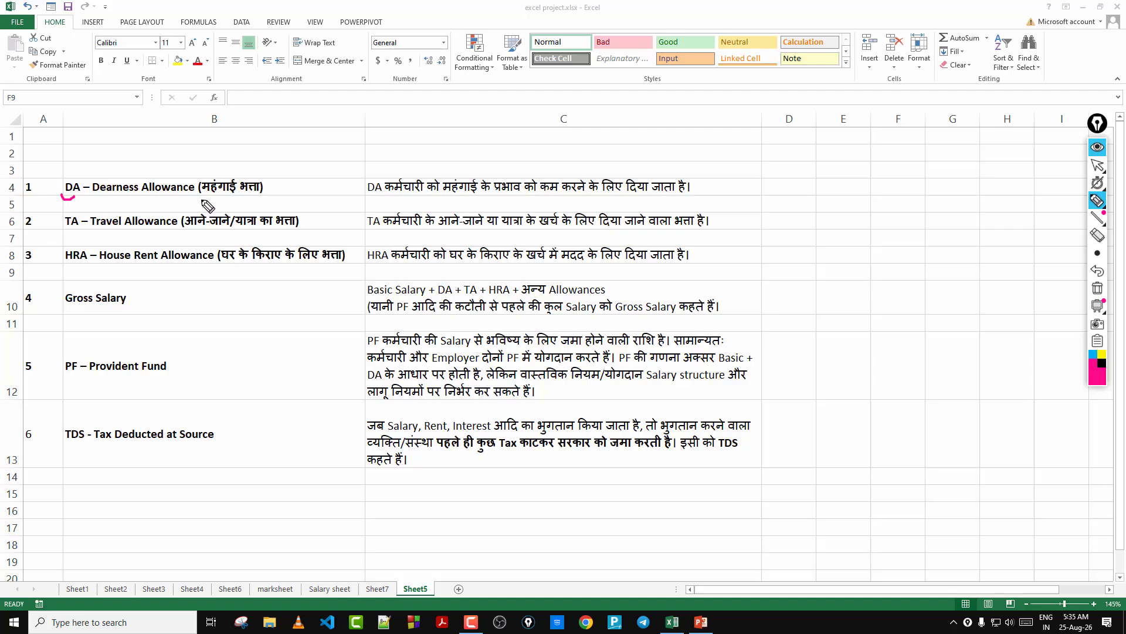
pyautogui.moveTo(200, 200); pyautogui.dragTo(266, 197)
pyautogui.click(50, 227)
pyautogui.moveTo(50, 227); pyautogui.dragTo(71, 230)
pyautogui.moveTo(400, 240); pyautogui.dragTo(590, 240)
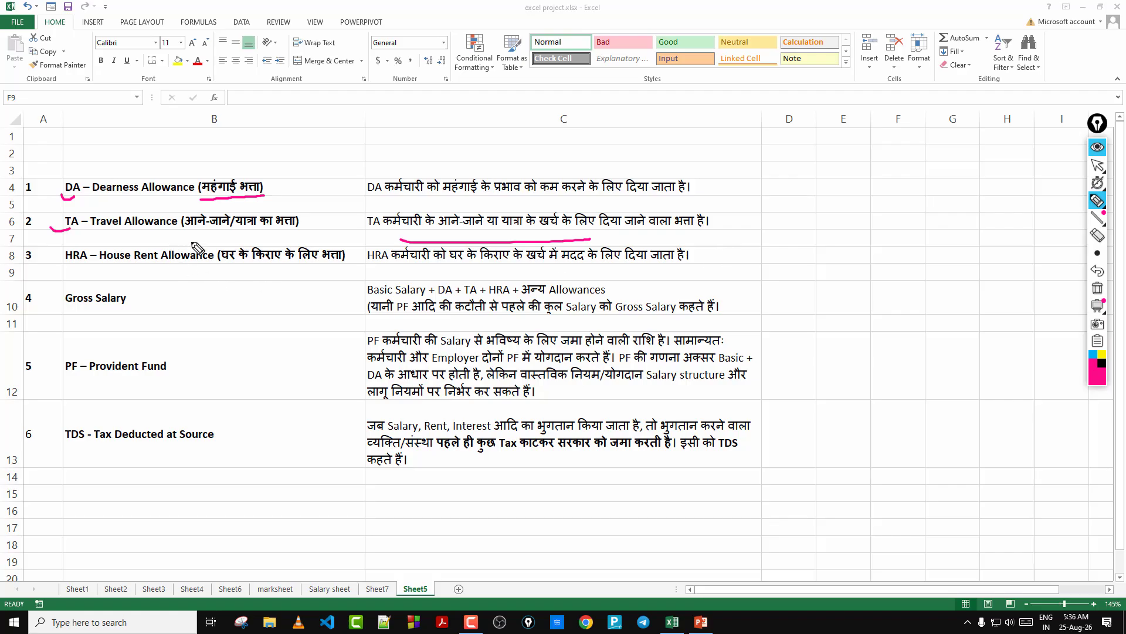
pyautogui.click(1097, 288)
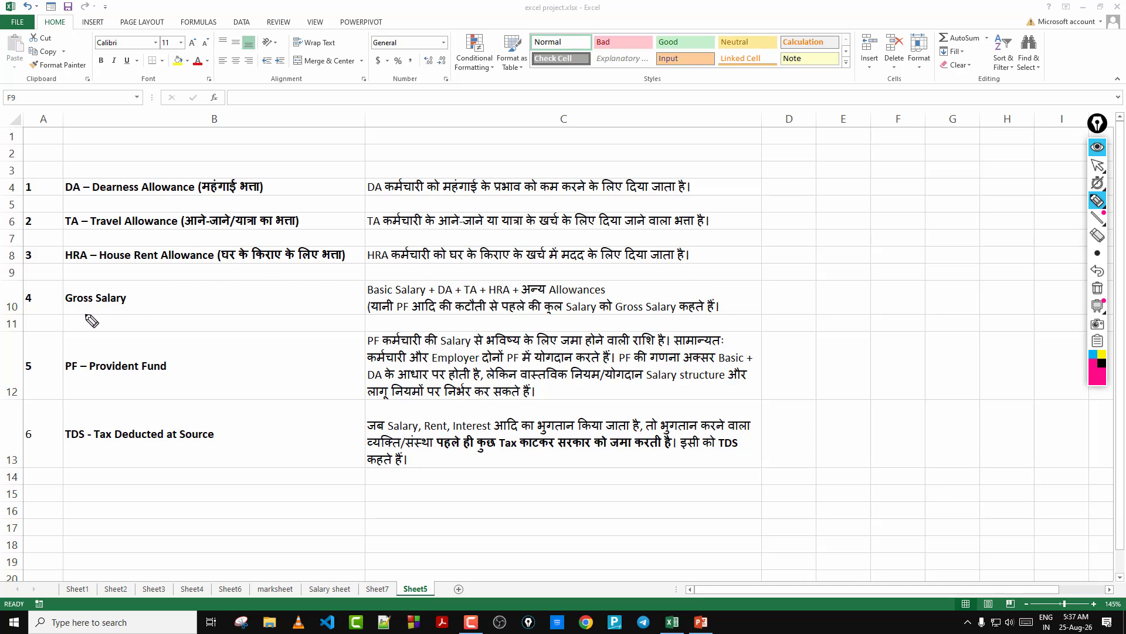
# Underline Gross Salary and TDS and tick the gross salary formula with the annotation pen, and erase the marks.
pyautogui.moveTo(46, 321); pyautogui.dragTo(138, 315)
pyautogui.moveTo(616, 284)
pyautogui.mouseDown()
pyautogui.moveTo(649, 282)
pyautogui.moveTo(617, 295)
pyautogui.moveTo(664, 271)
pyautogui.mouseUp()
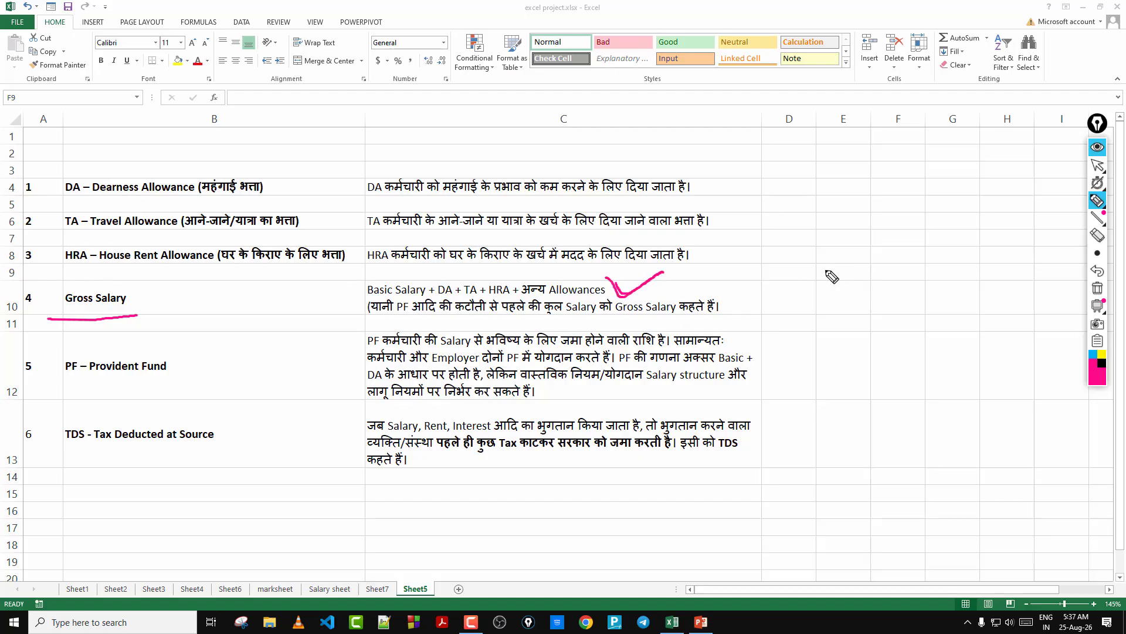
pyautogui.moveTo(823, 255)
pyautogui.mouseDown()
pyautogui.moveTo(877, 253)
pyautogui.moveTo(863, 246)
pyautogui.mouseUp()
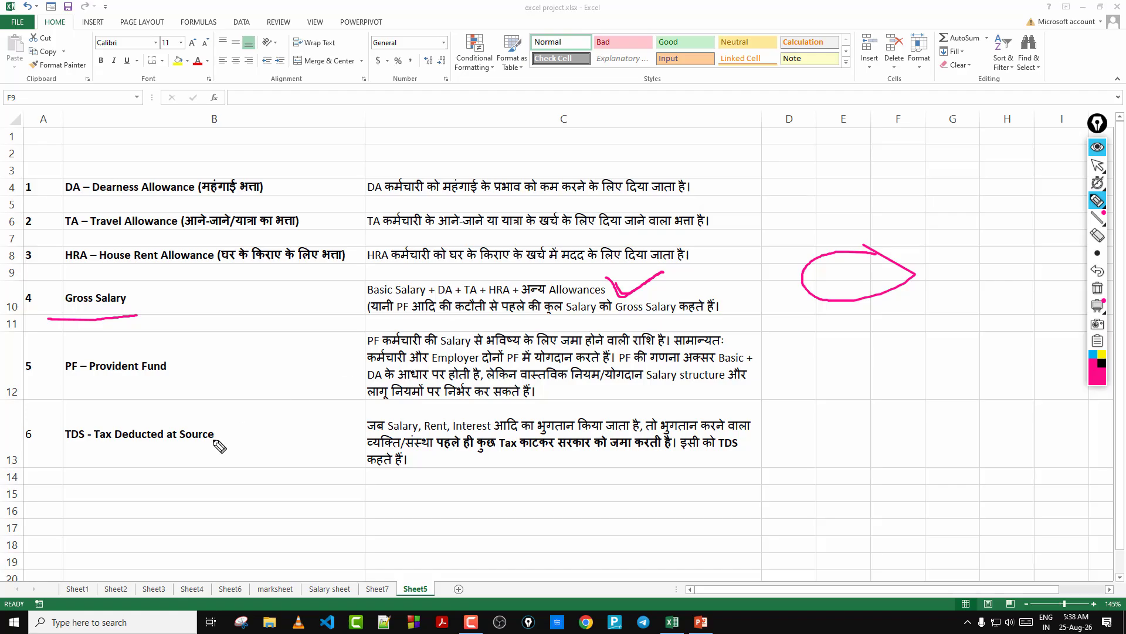
pyautogui.moveTo(62, 447); pyautogui.dragTo(92, 447)
pyautogui.click(1098, 288)
# Draw around the whole list of salary term definitions with the annotation pen, erase the drawing and leave pen mode.
pyautogui.moveTo(849, 174)
pyautogui.mouseDown()
pyautogui.moveTo(499, 202)
pyautogui.moveTo(676, 359)
pyautogui.mouseUp()
pyautogui.click(1098, 288)
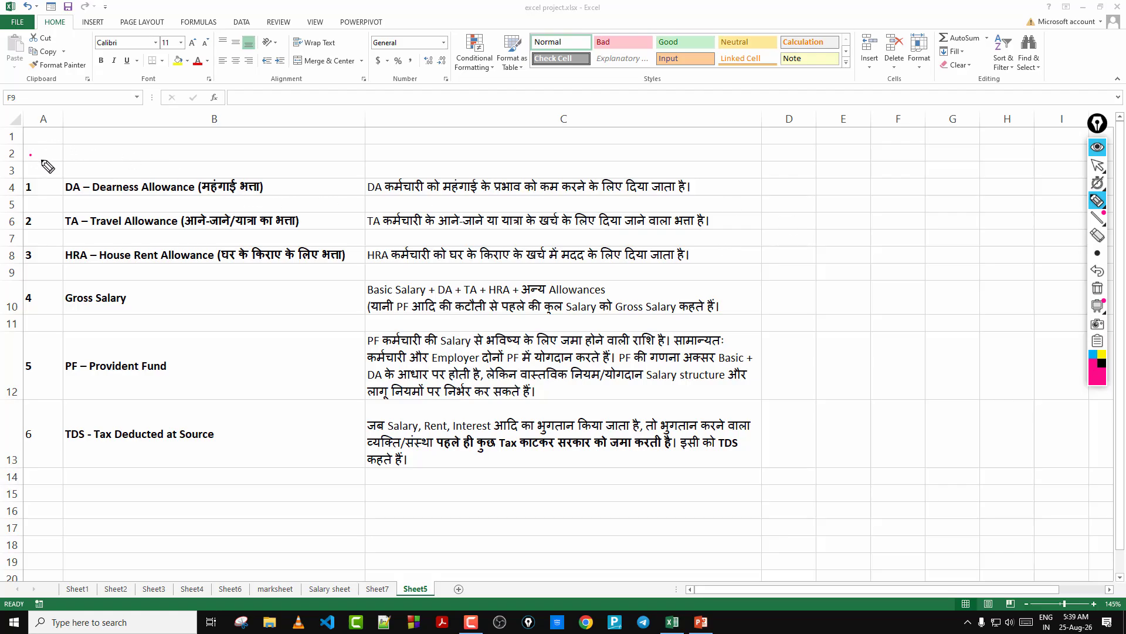
pyautogui.moveTo(32, 156)
pyautogui.mouseDown()
pyautogui.moveTo(681, 141)
pyautogui.moveTo(843, 382)
pyautogui.mouseUp()
pyautogui.moveTo(845, 426); pyautogui.dragTo(790, 502)
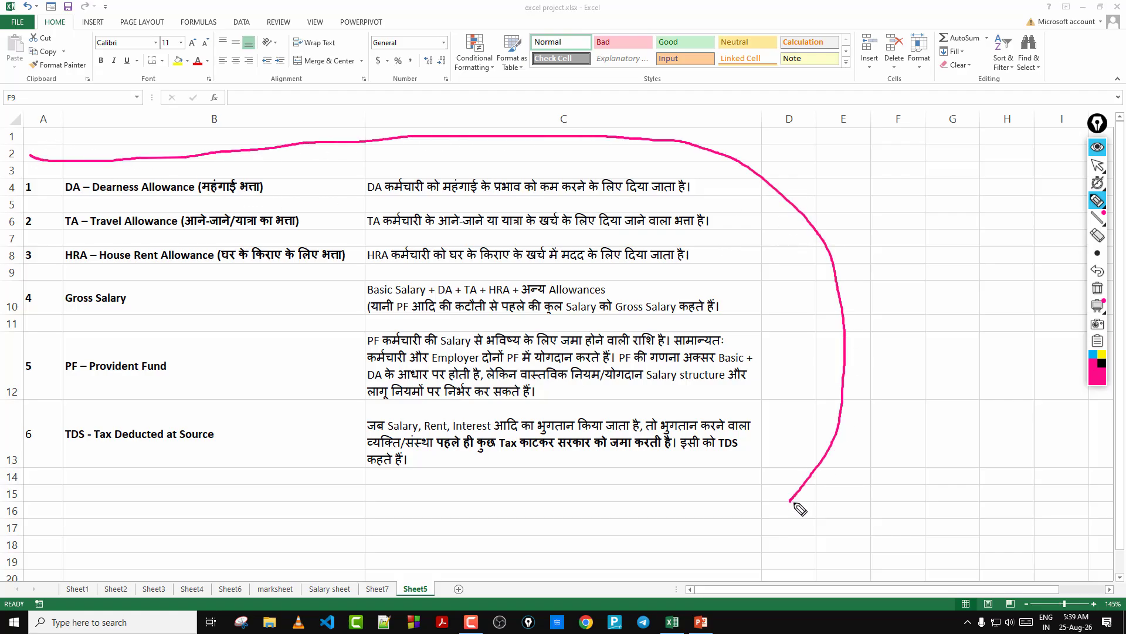
pyautogui.click(1098, 287)
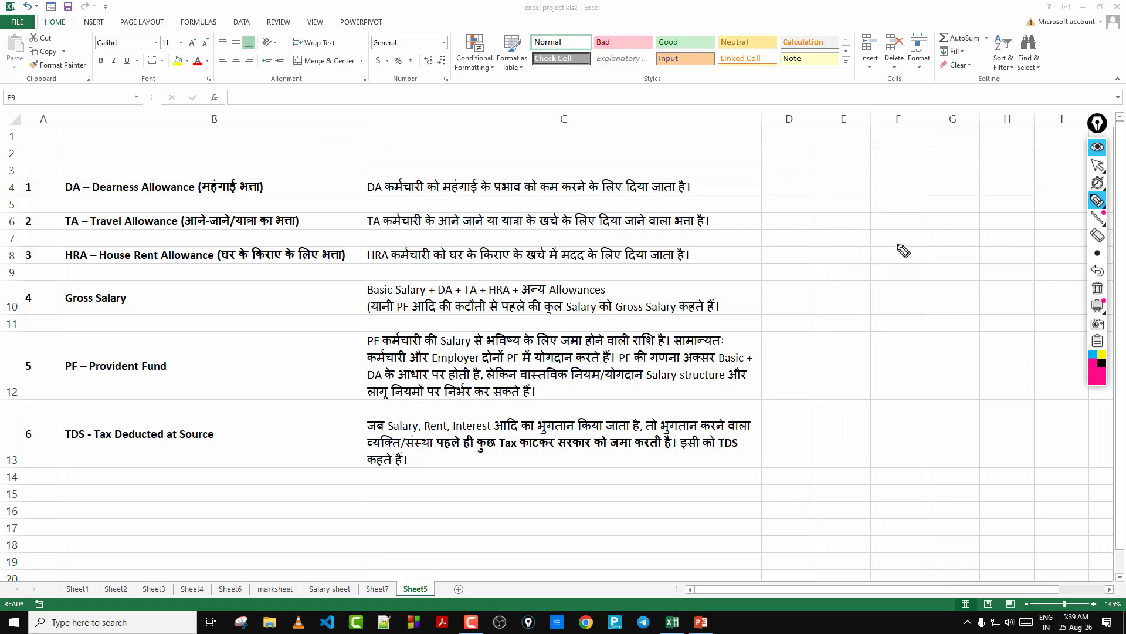
pyautogui.click(1098, 165)
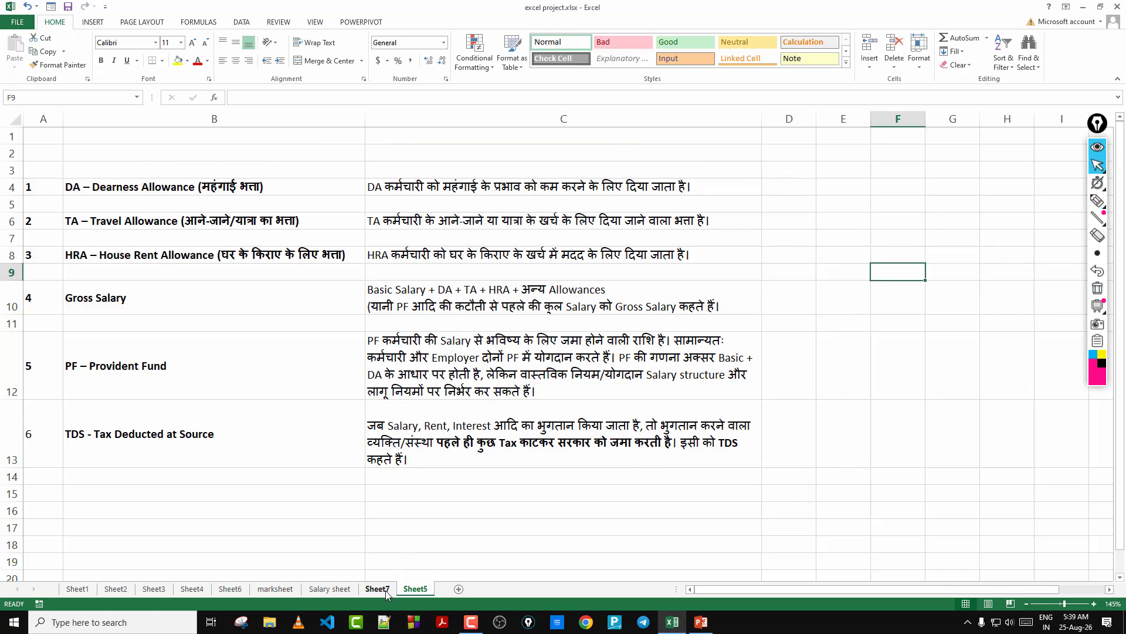
# Return to Sheet7 and enter the first employee's ID in A4 and full name in B4.
pyautogui.click(378, 589)
pyautogui.click(444, 348)
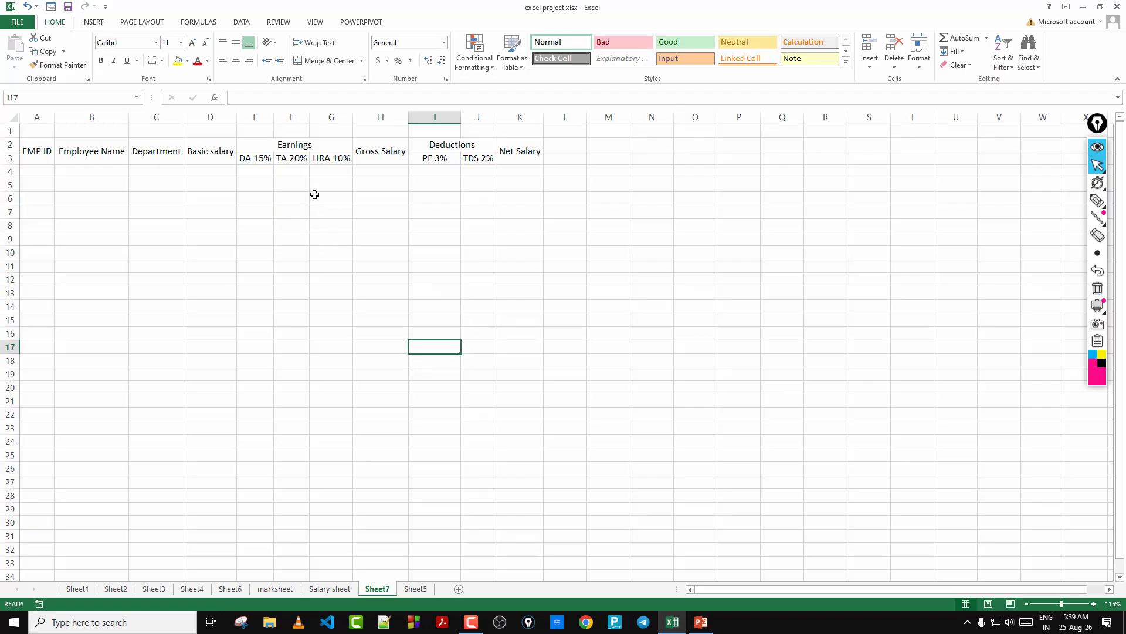
pyautogui.click(41, 175)
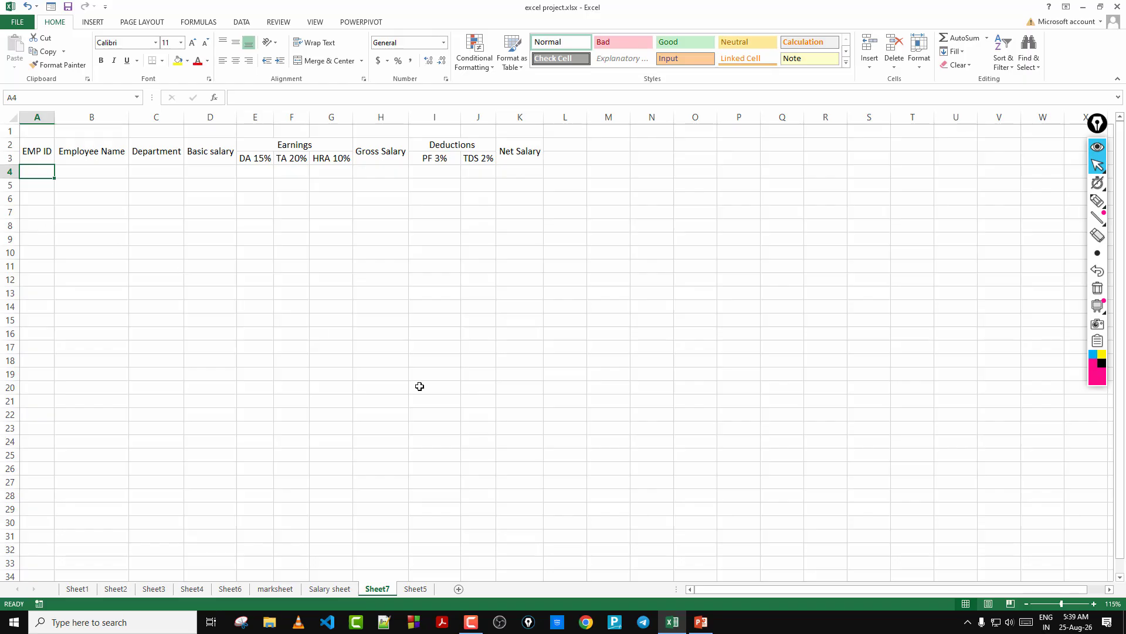
pyautogui.write('1')
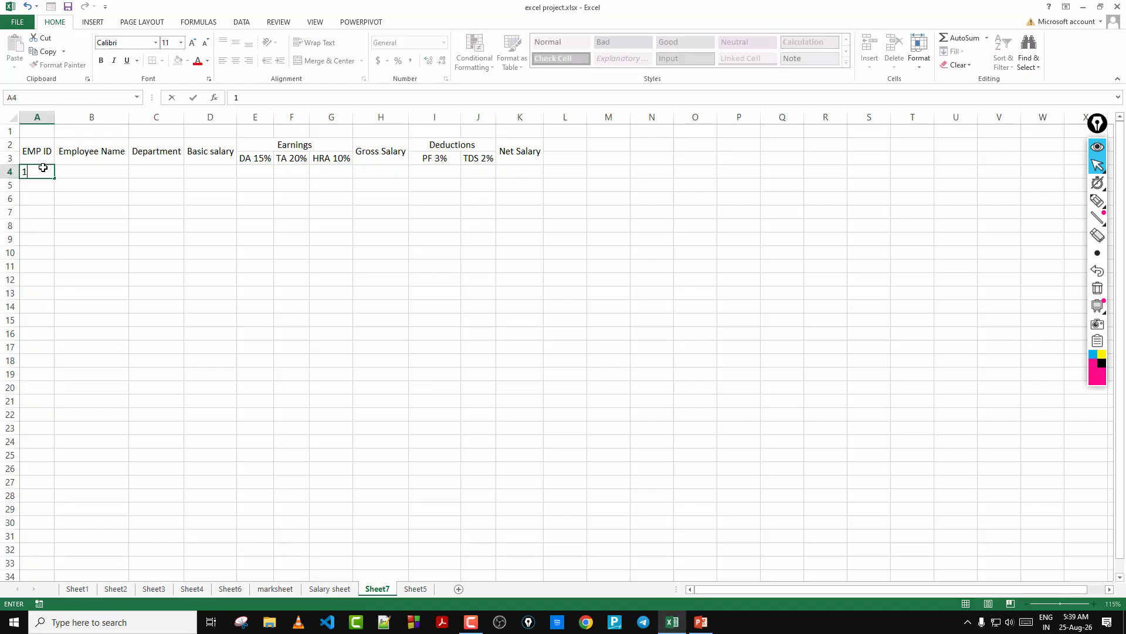
pyautogui.write('01')
pyautogui.press('Tab')
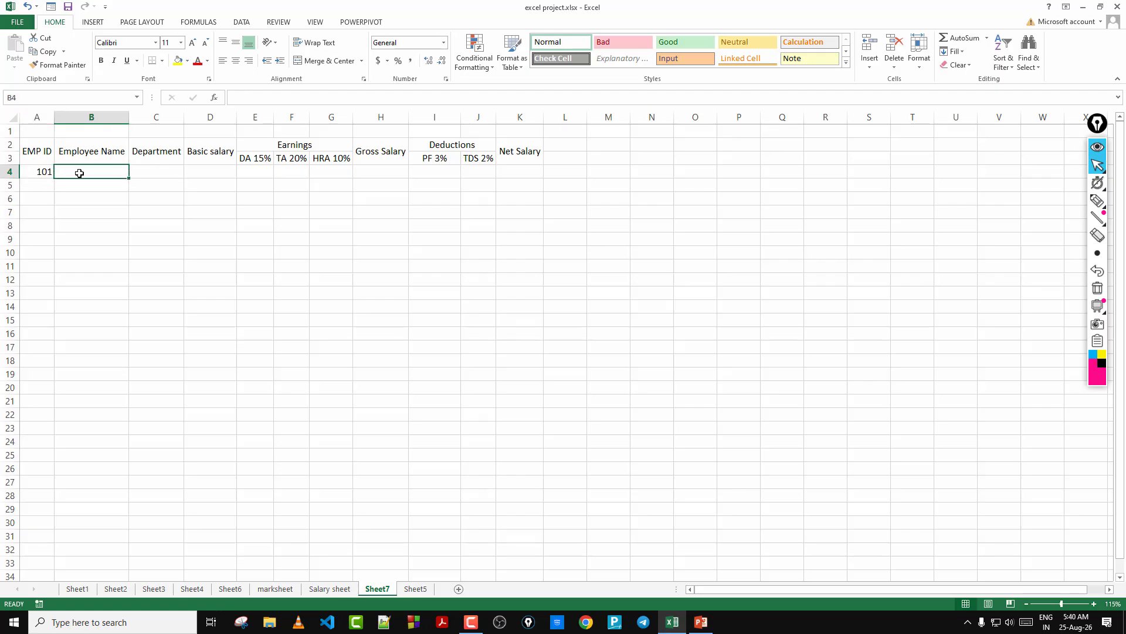
pyautogui.write('Rohit')
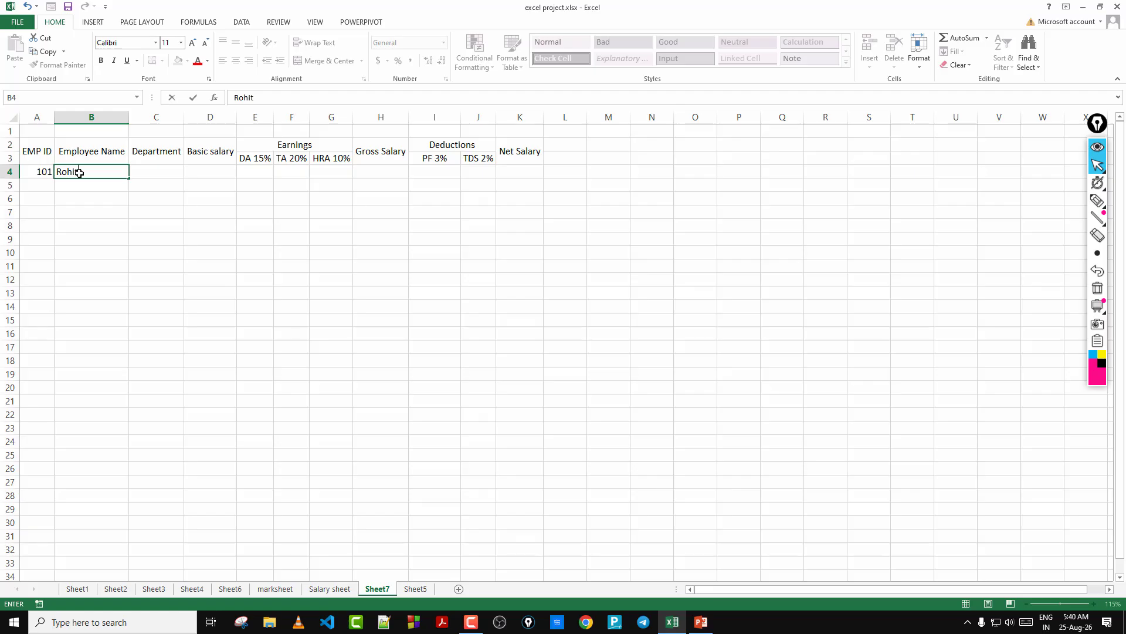
pyautogui.write(' Kumar')
pyautogui.press('Tab')
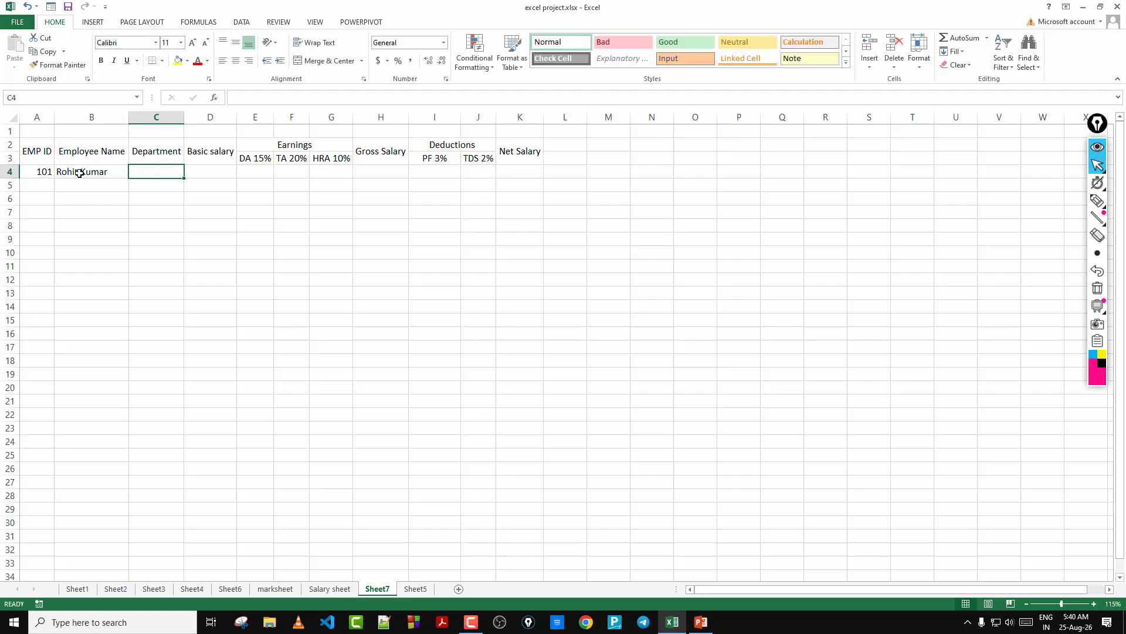
# Tick the cell below the Department header with the annotation pen, erase the tick and leave pen mode.
pyautogui.click(1098, 201)
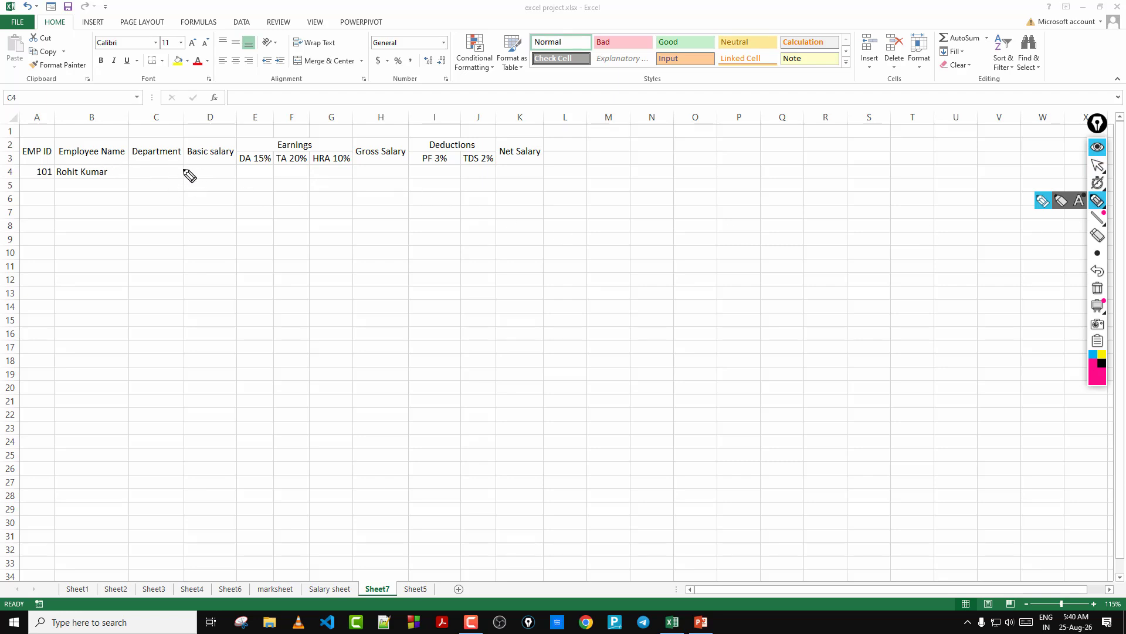
pyautogui.moveTo(142, 168)
pyautogui.mouseDown()
pyautogui.moveTo(169, 173)
pyautogui.moveTo(196, 157)
pyautogui.mouseUp()
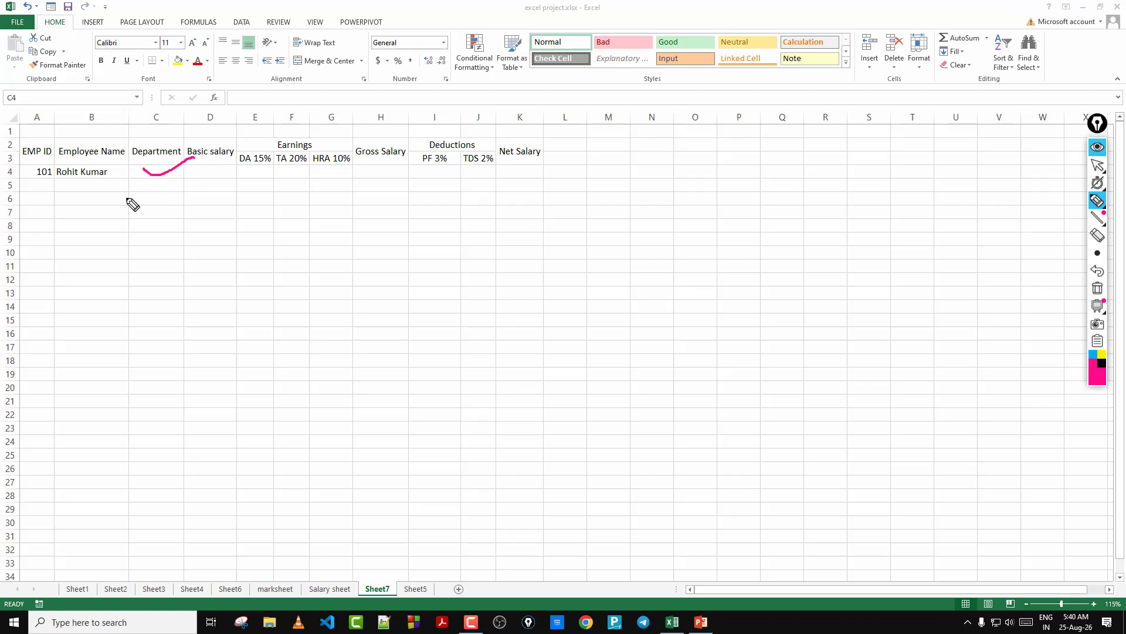
pyautogui.click(1098, 288)
pyautogui.click(1097, 165)
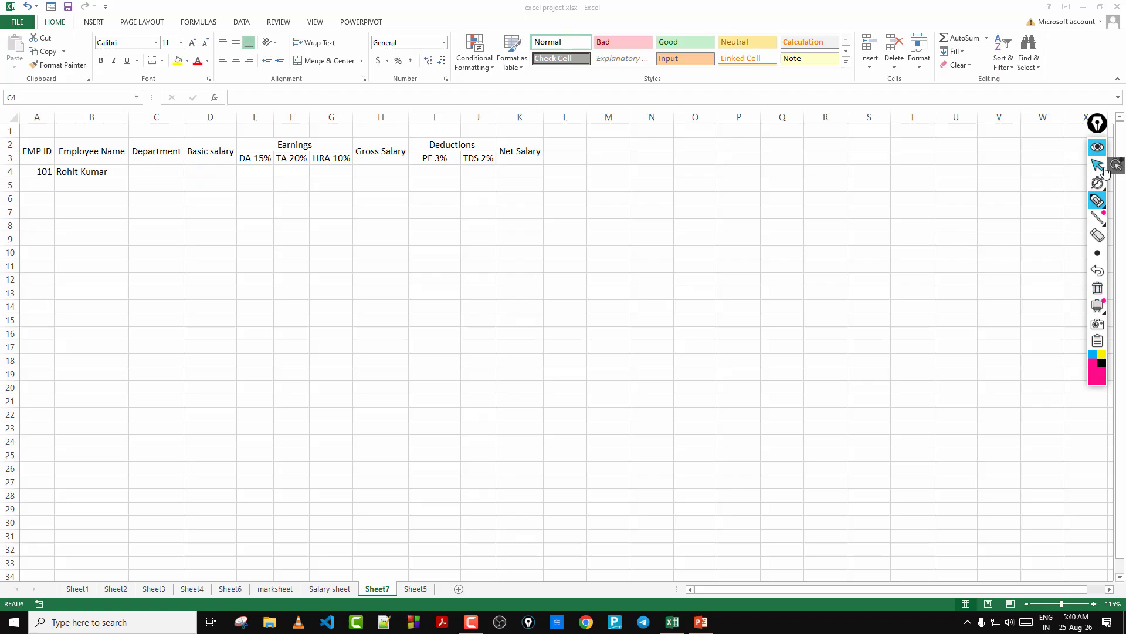
# Enter manager as the department in C4 and 30000 as the basic salary in D4.
pyautogui.doubleClick(159, 171)
pyautogui.click(162, 199)
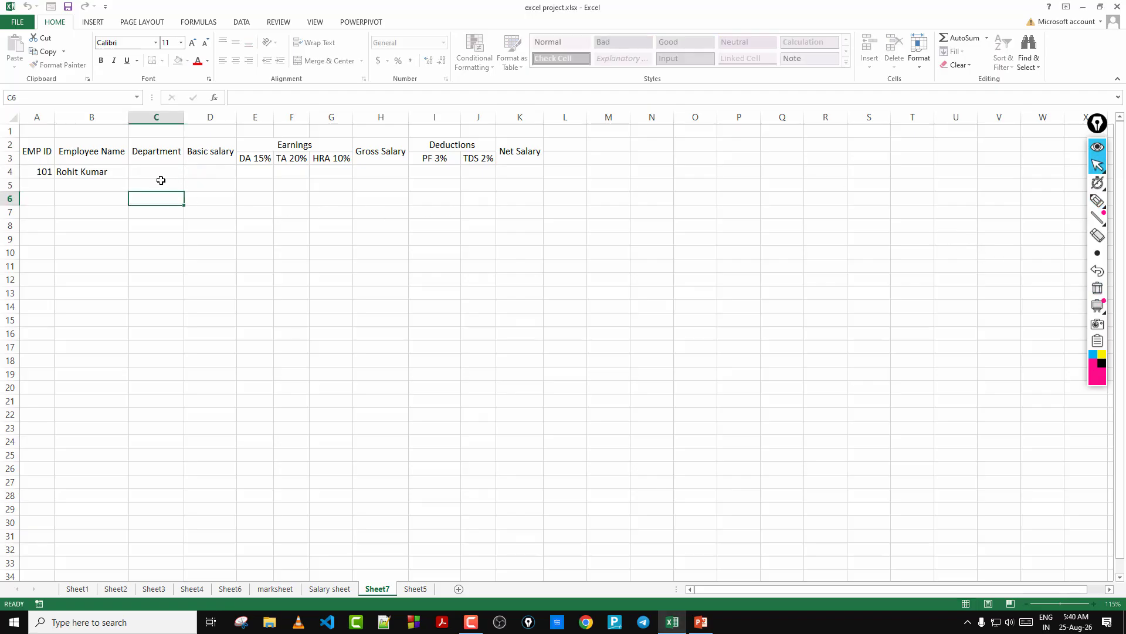
pyautogui.click(160, 176)
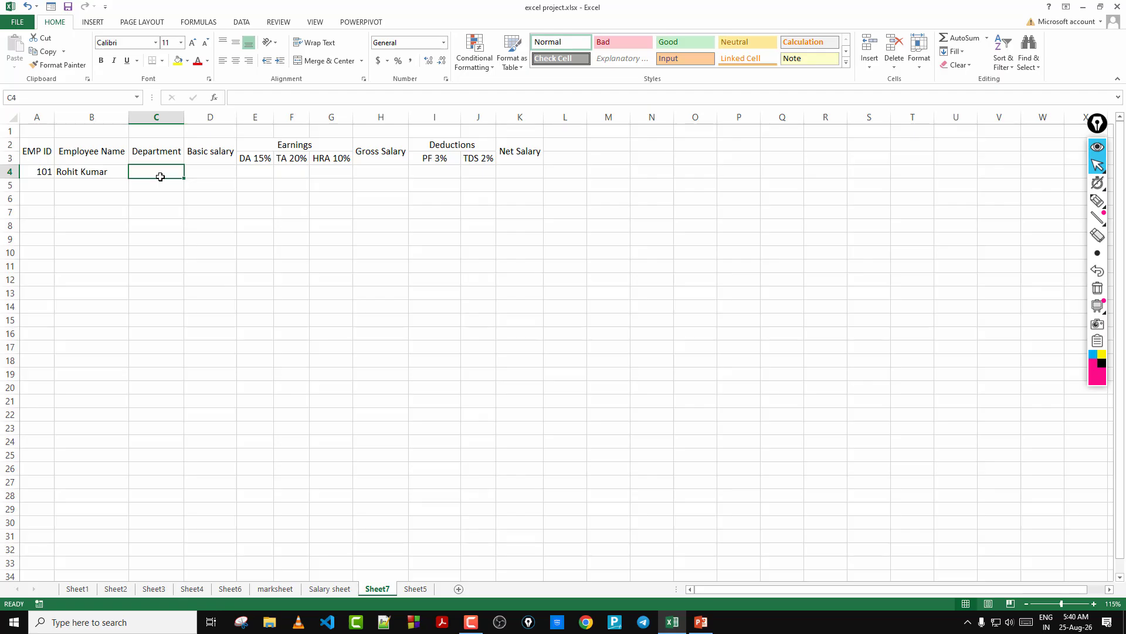
pyautogui.write('m')
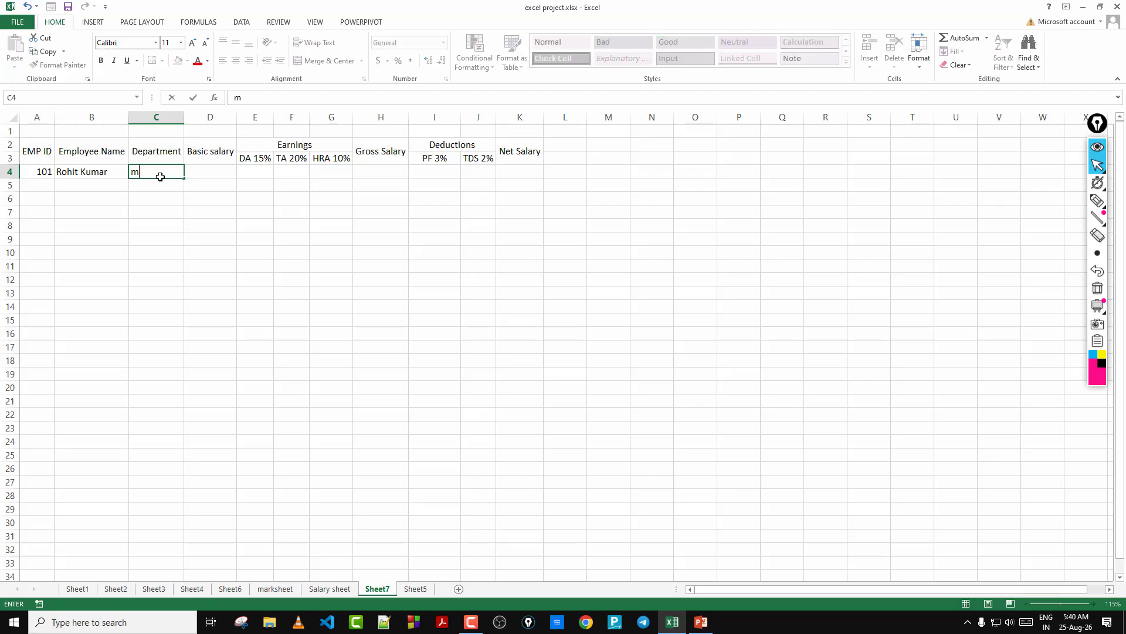
pyautogui.write('anager')
pyautogui.press('Tab')
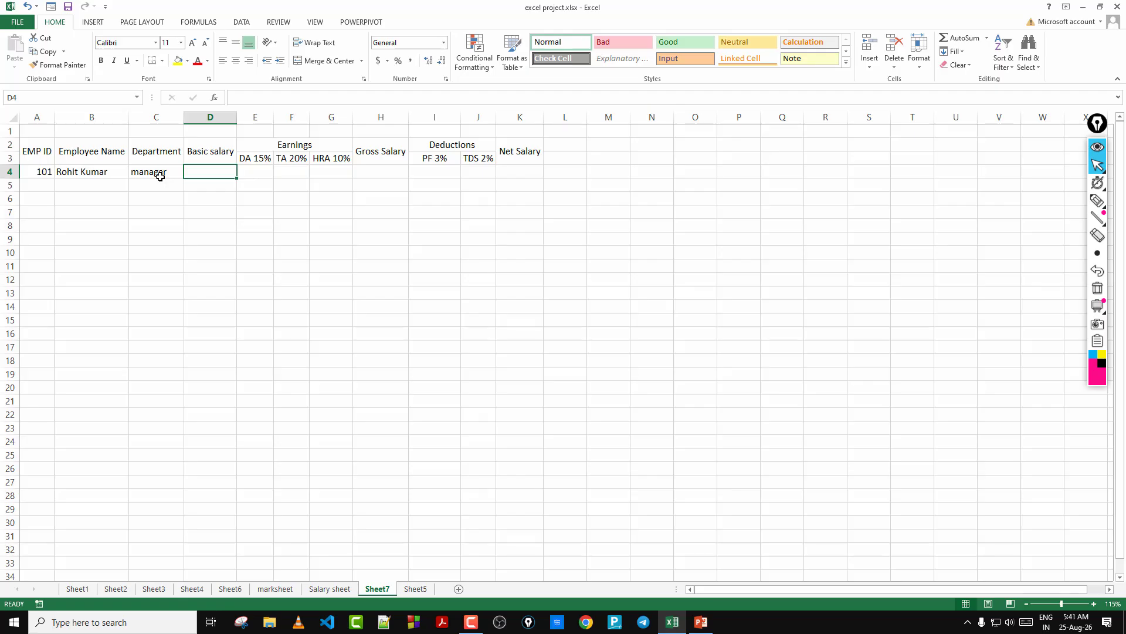
pyautogui.write('30000')
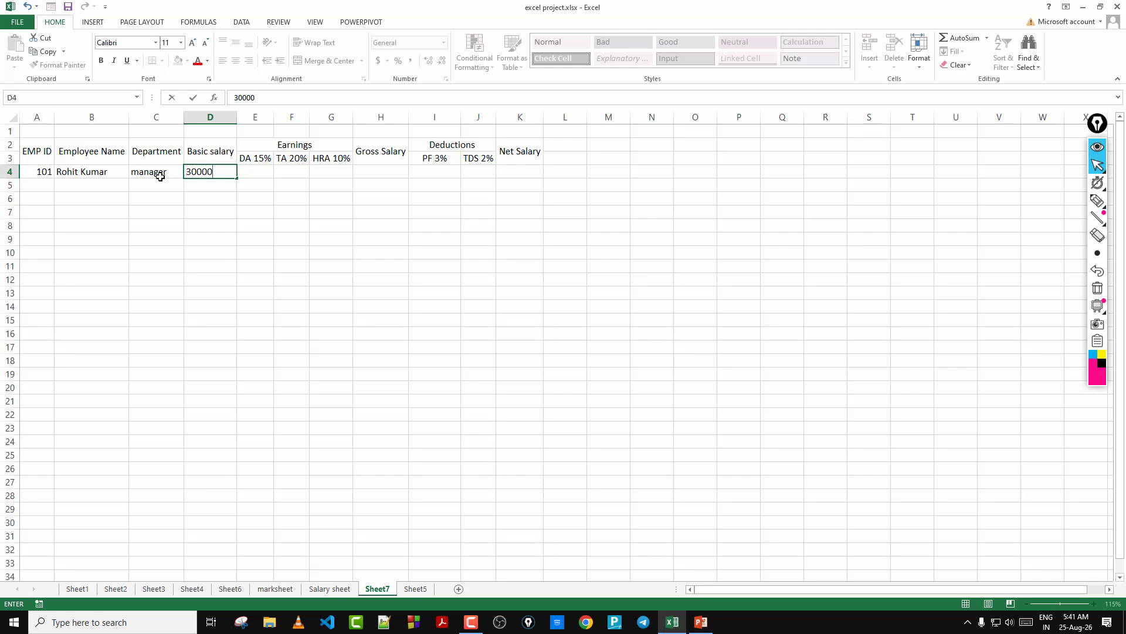
pyautogui.click(160, 176)
pyautogui.click(228, 190)
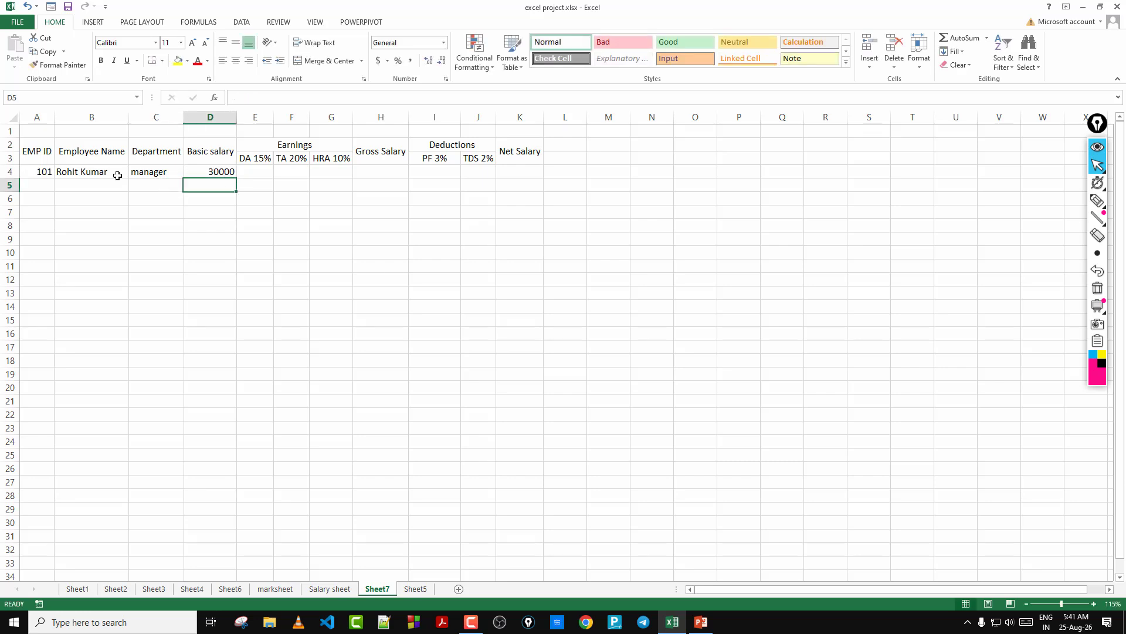
pyautogui.moveTo(44, 172); pyautogui.dragTo(221, 333)
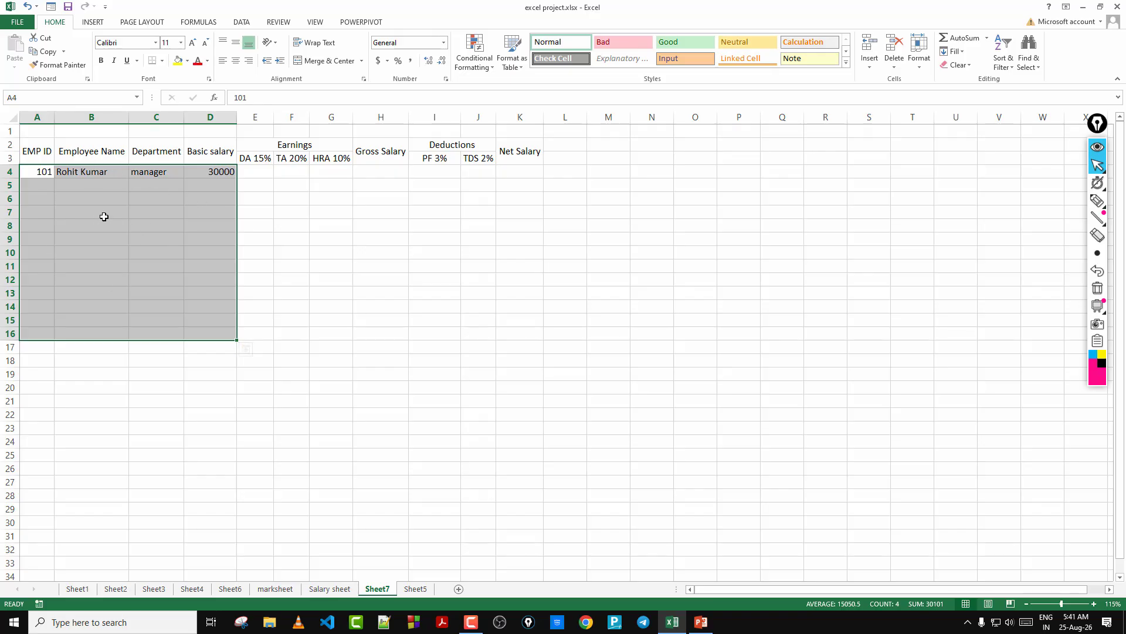
pyautogui.click(304, 213)
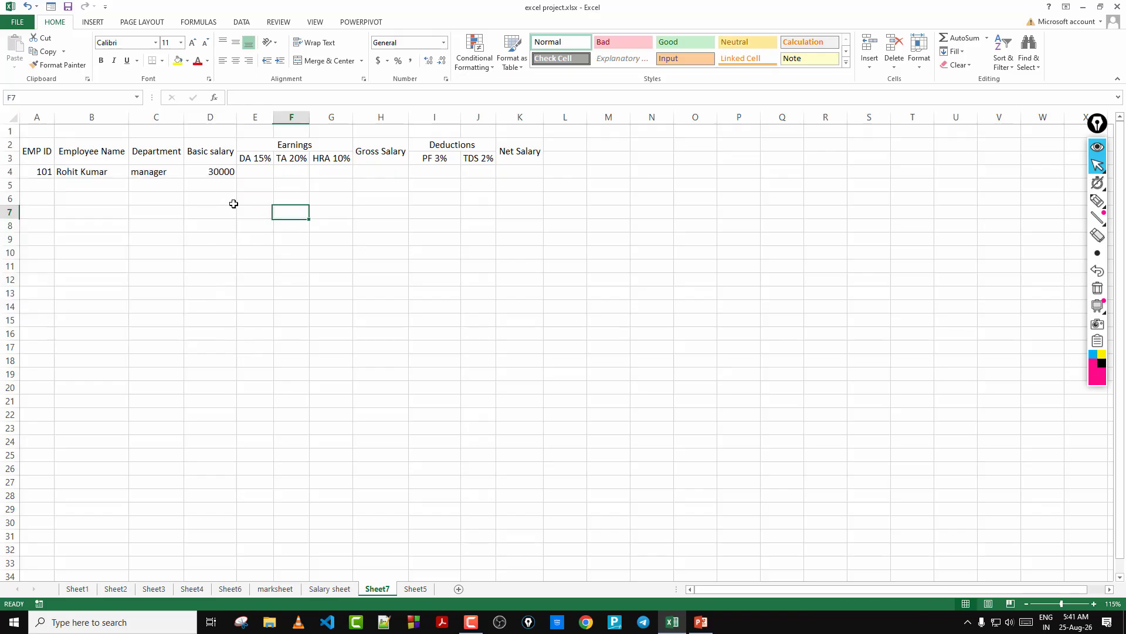
pyautogui.click(39, 173)
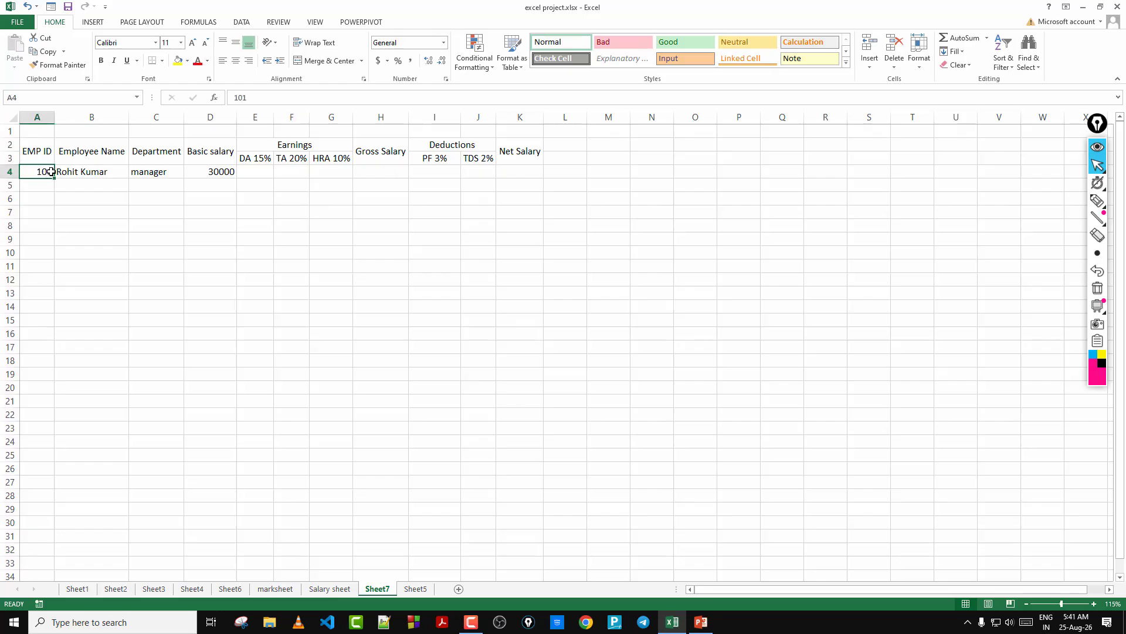
pyautogui.click(77, 174)
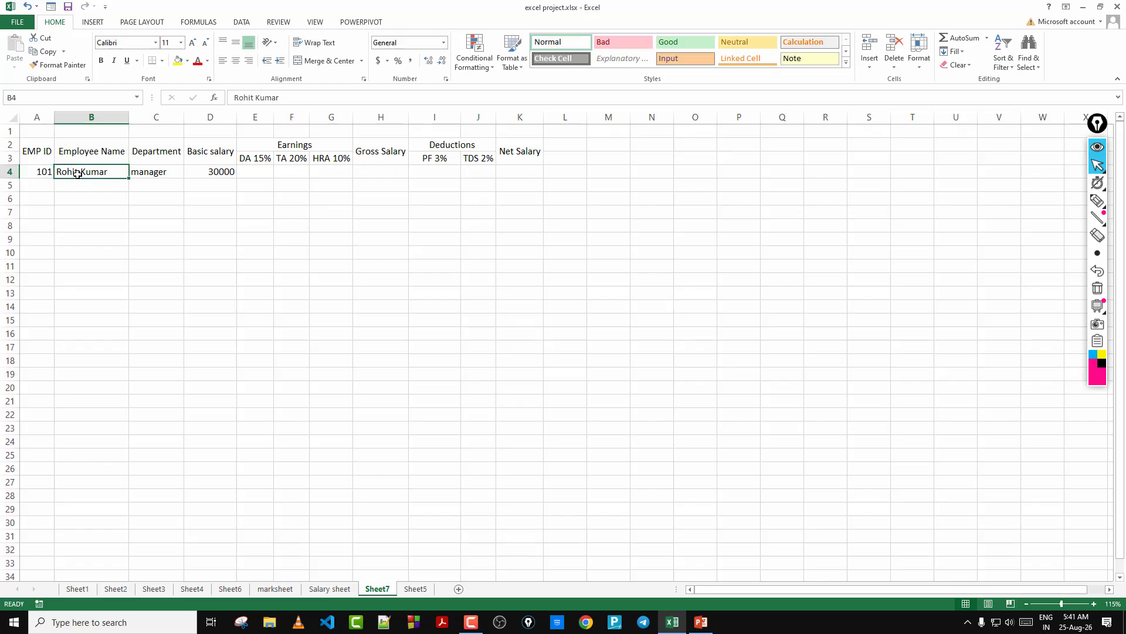
pyautogui.click(153, 174)
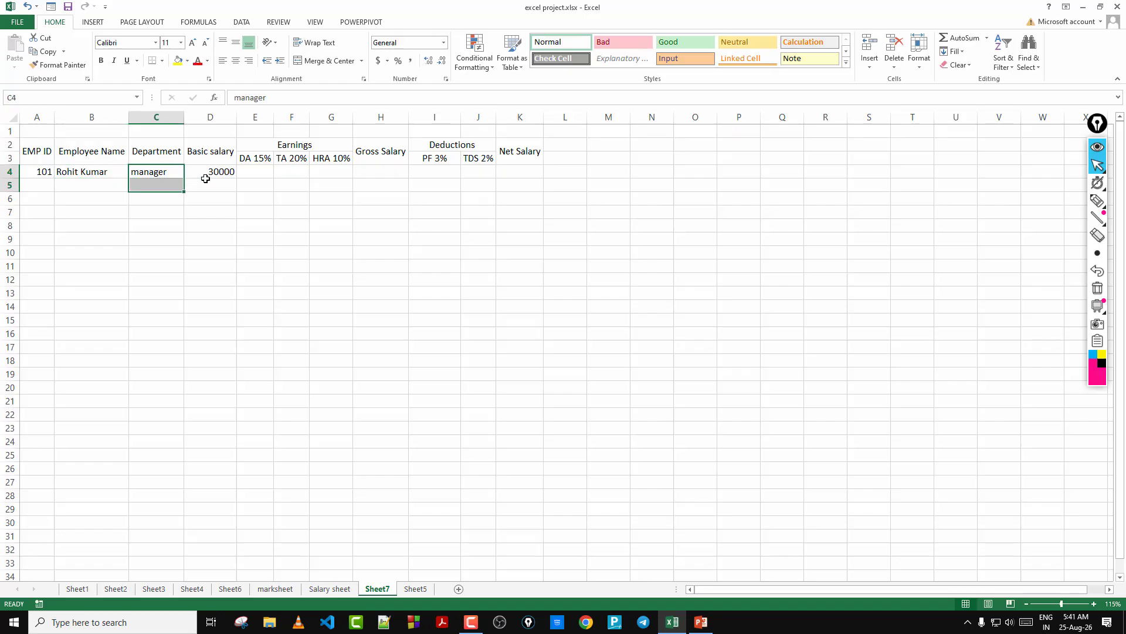
pyautogui.click(206, 175)
pyautogui.moveTo(41, 171); pyautogui.dragTo(205, 332)
pyautogui.click(331, 226)
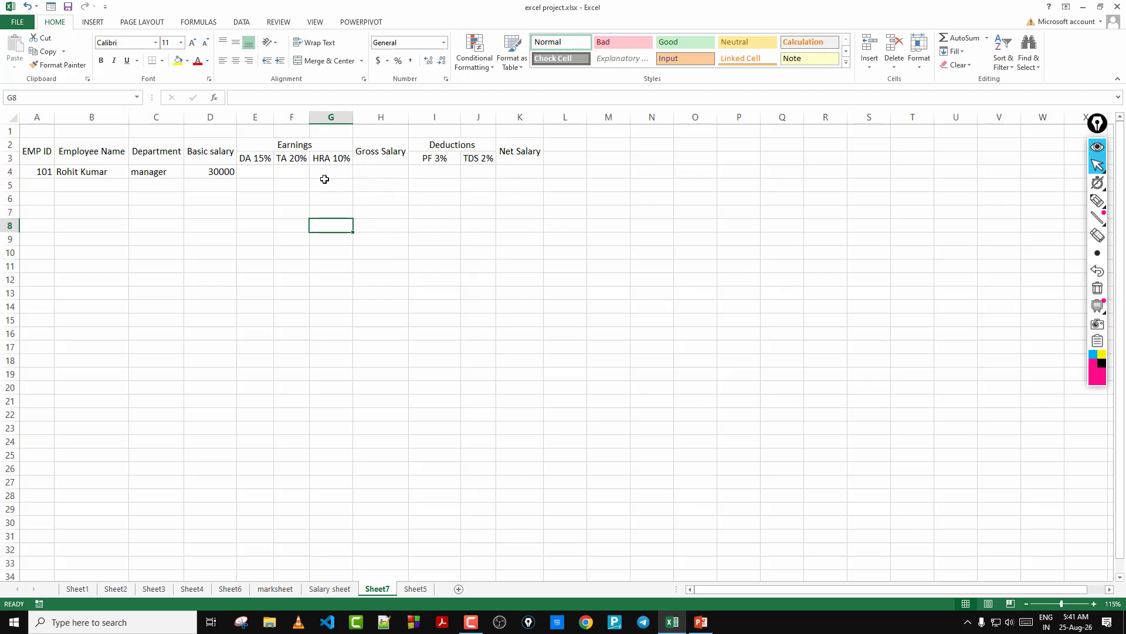
pyautogui.moveTo(264, 169); pyautogui.dragTo(486, 302)
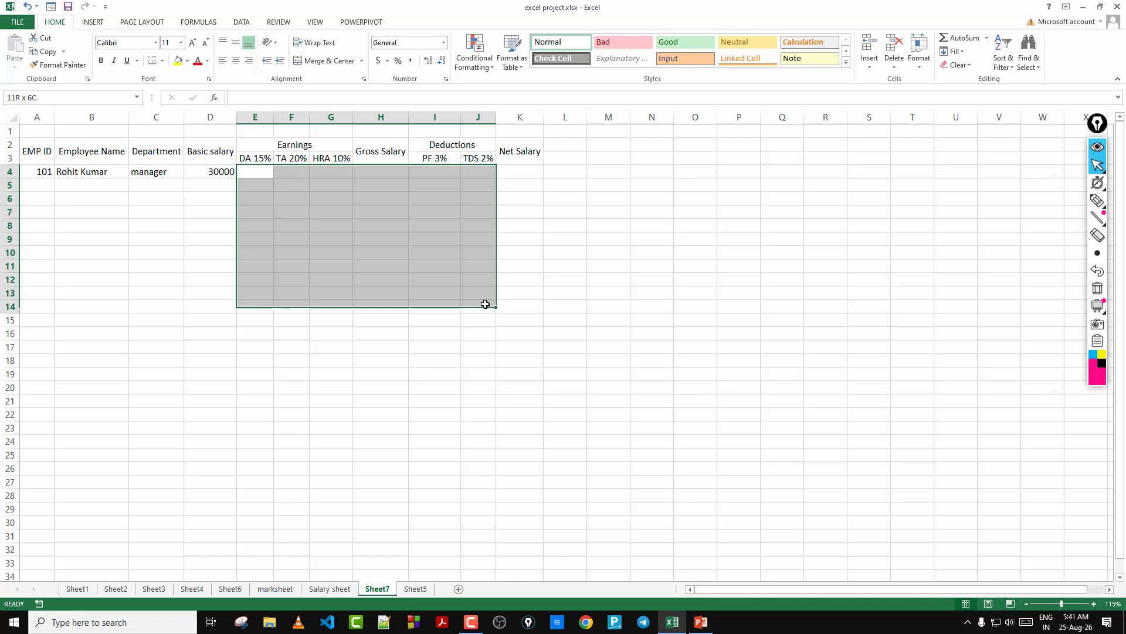
pyautogui.click(158, 239)
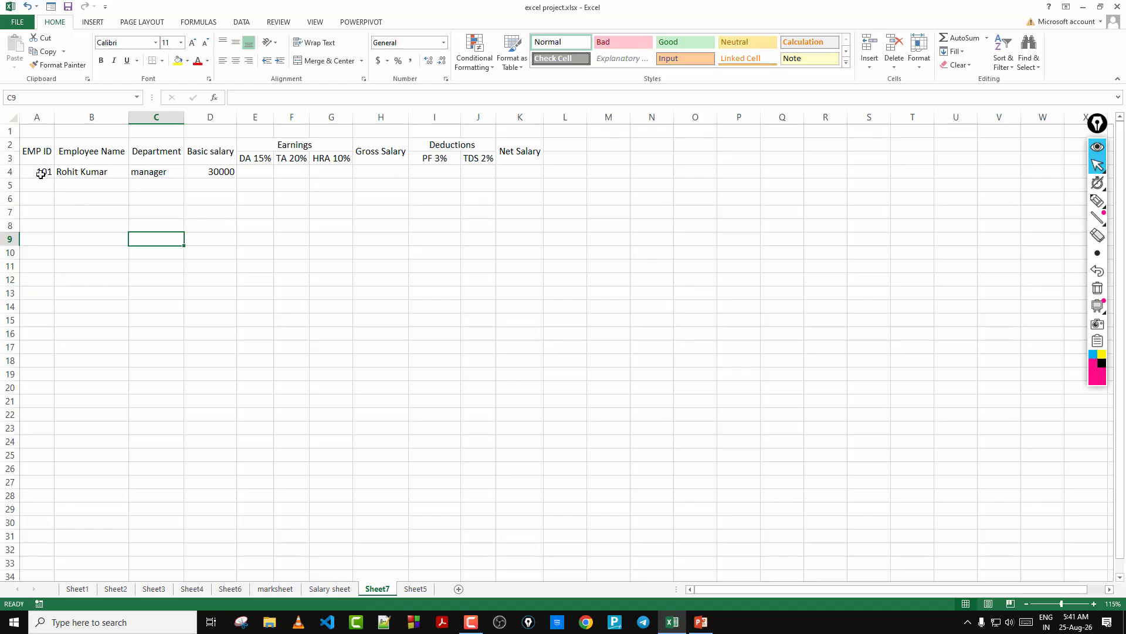
pyautogui.moveTo(41, 172); pyautogui.dragTo(214, 305)
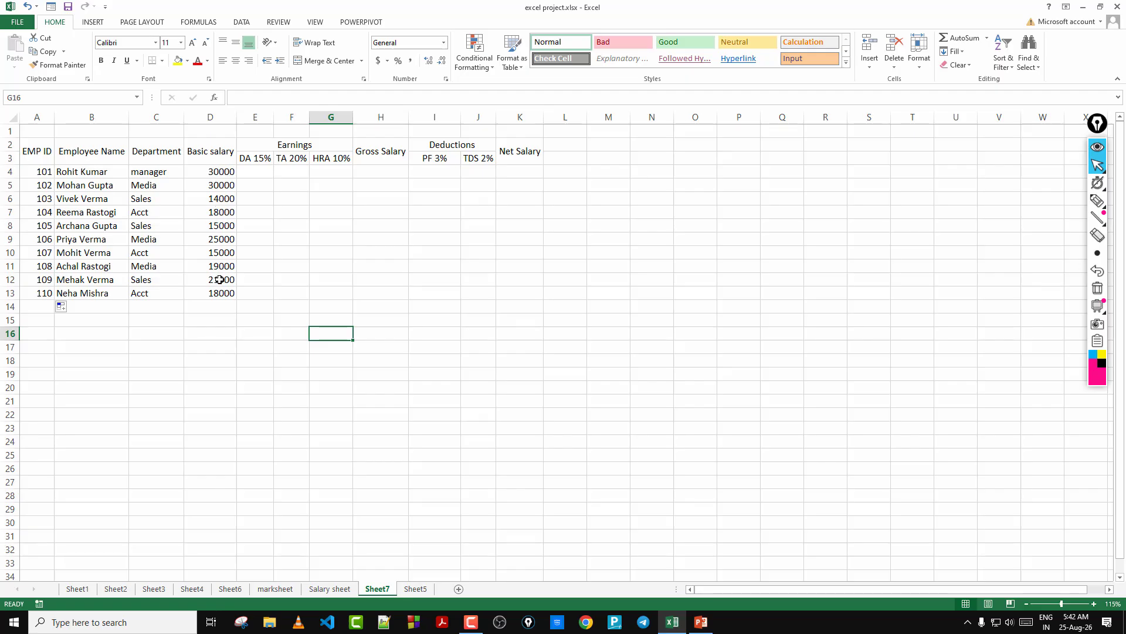
# Calculate the first employee's DA in E4 with the formula =D4*15%.
pyautogui.click(256, 171)
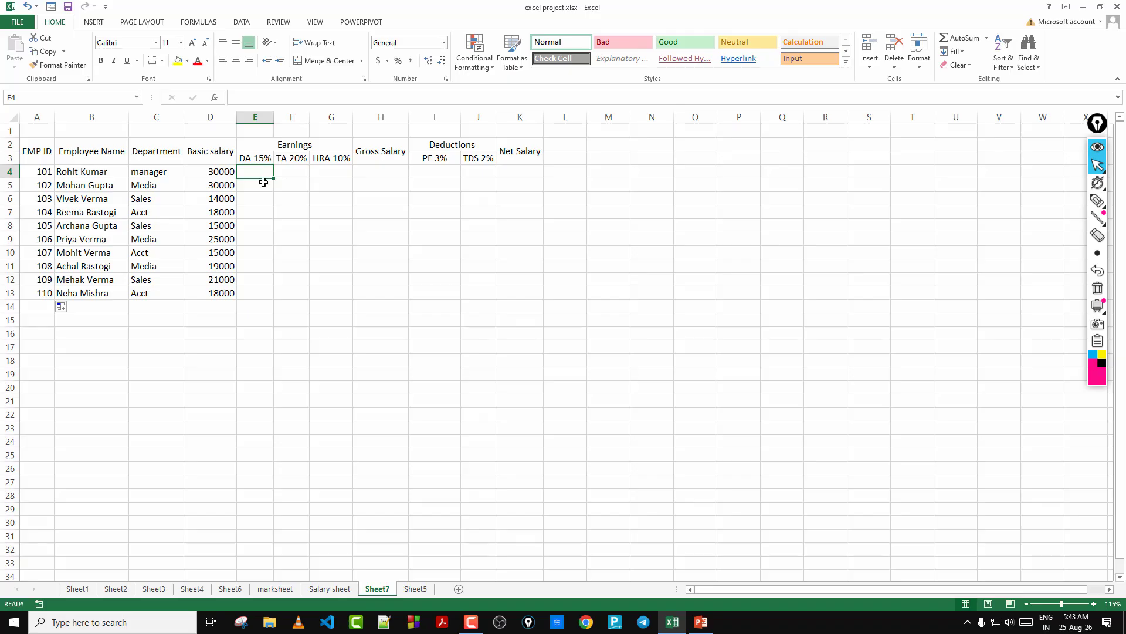
pyautogui.write('=')
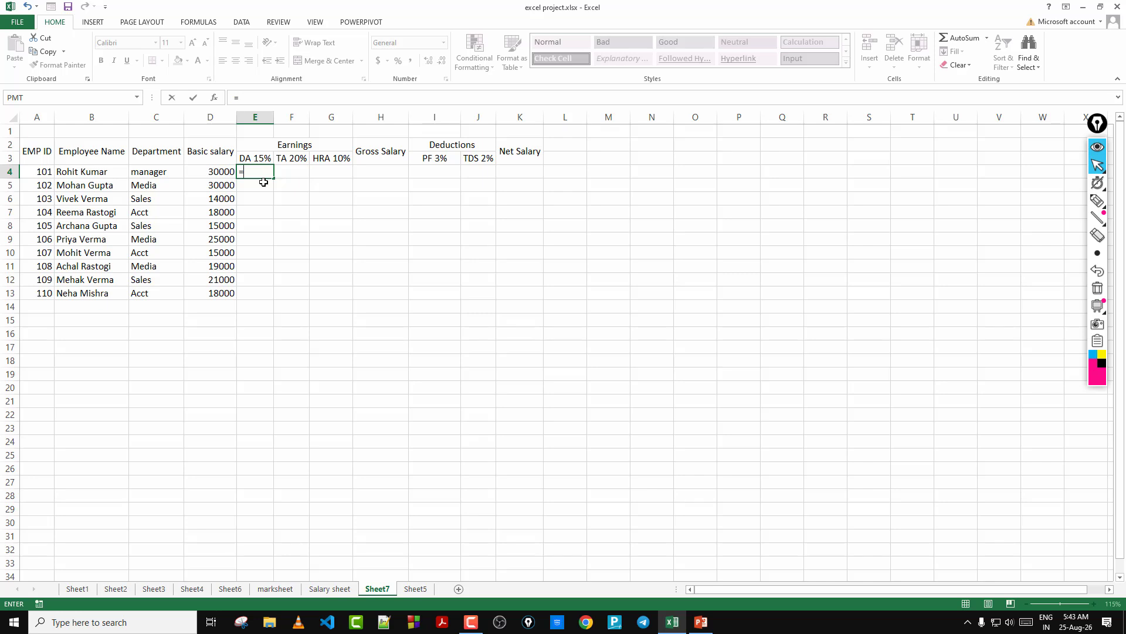
pyautogui.click(214, 171)
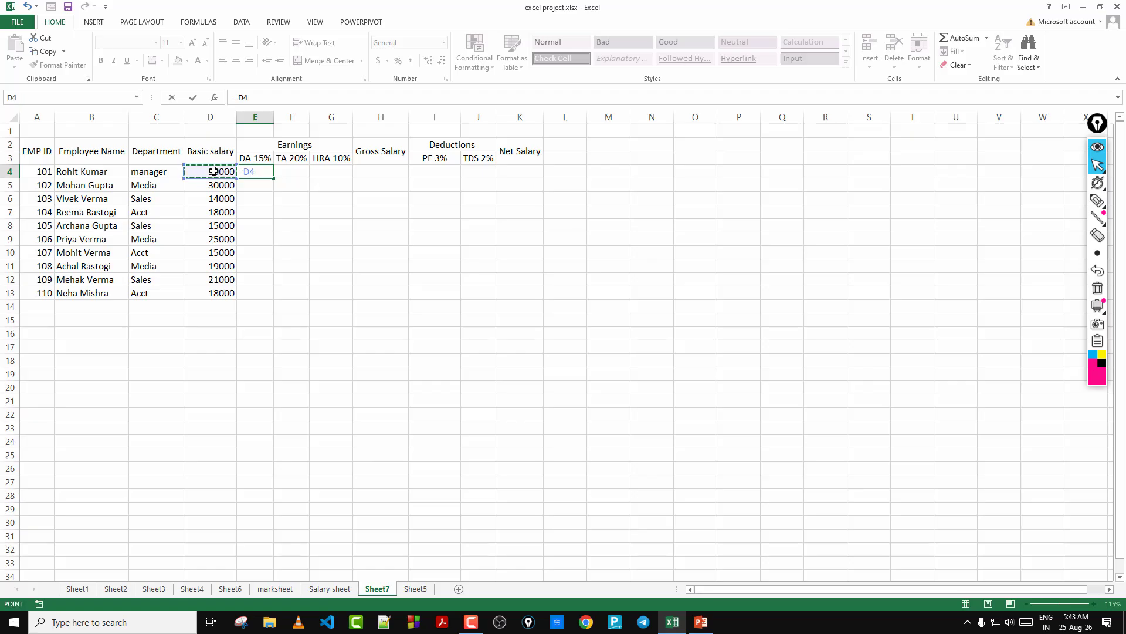
pyautogui.write('*')
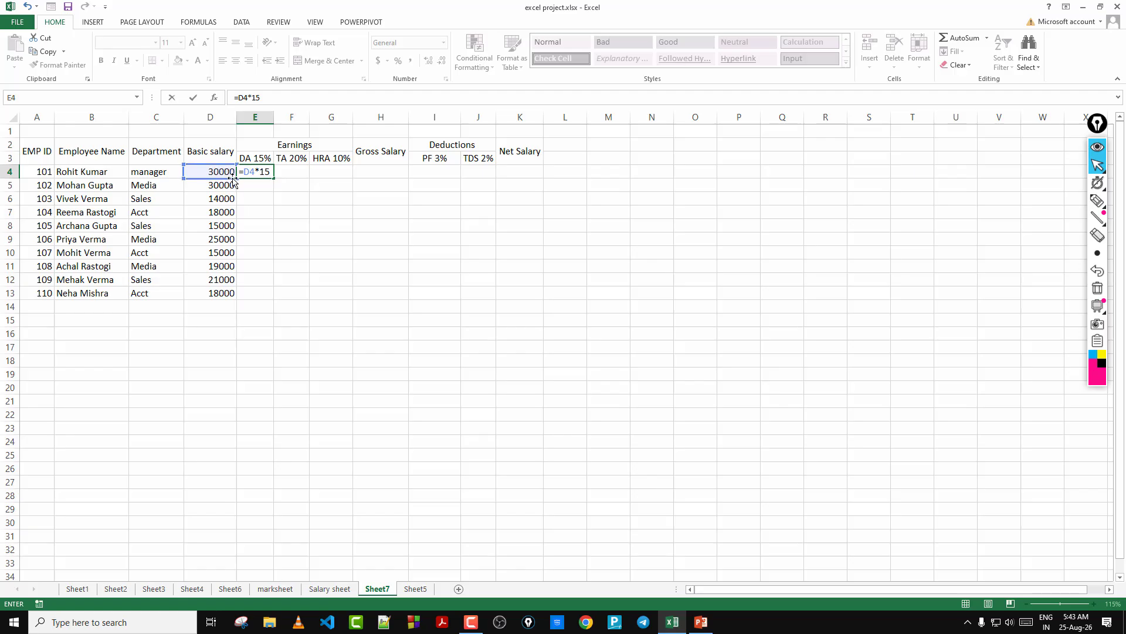
pyautogui.write('%')
pyautogui.press('Return')
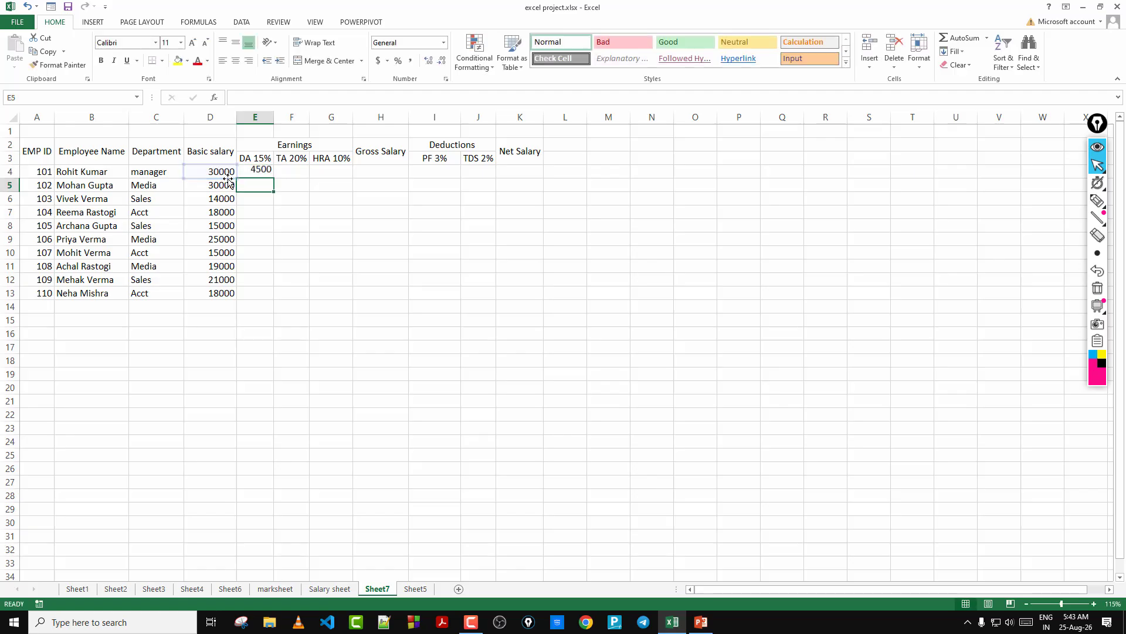
# Fill the DA formula from E4 down through E13 for the remaining employees.
pyautogui.click(263, 172)
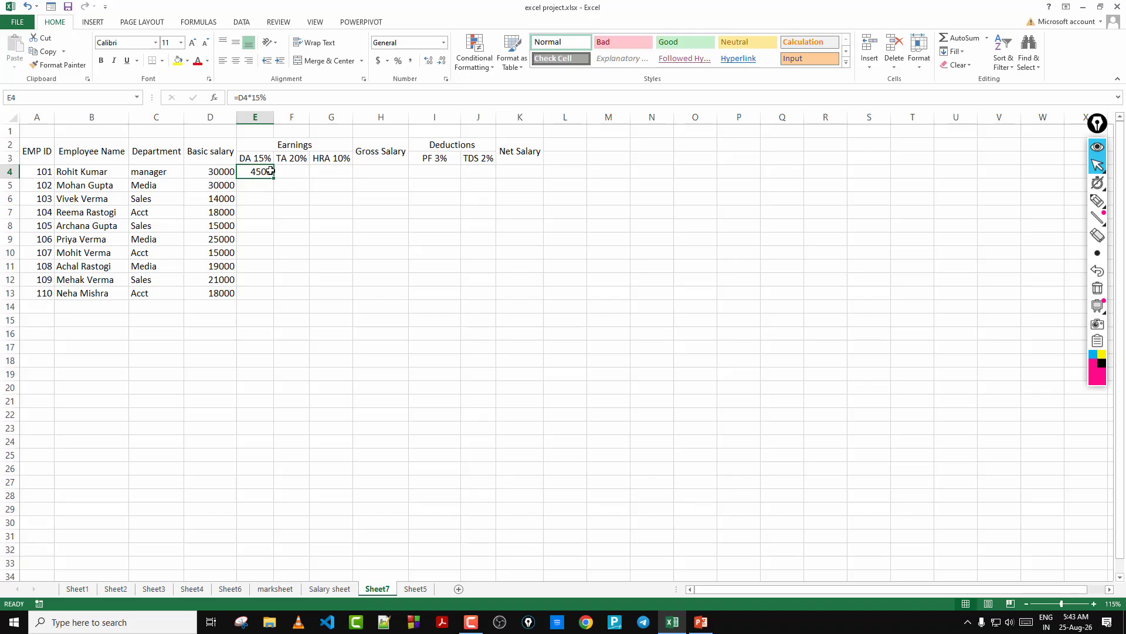
pyautogui.moveTo(274, 179); pyautogui.dragTo(266, 297)
pyautogui.click(293, 256)
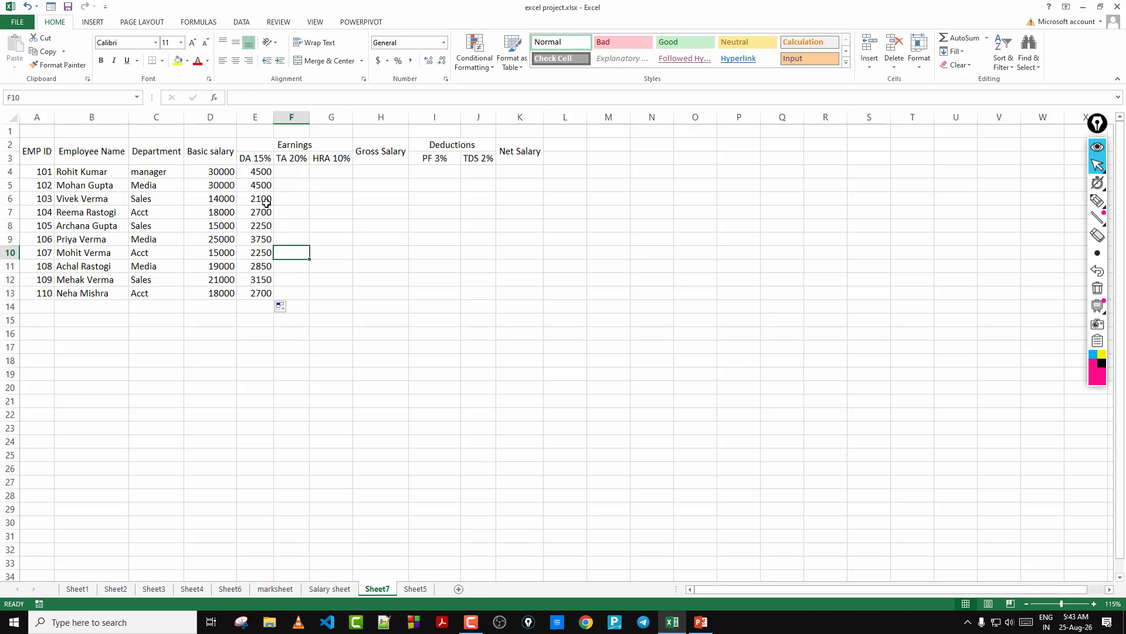
pyautogui.moveTo(256, 171); pyautogui.dragTo(257, 291)
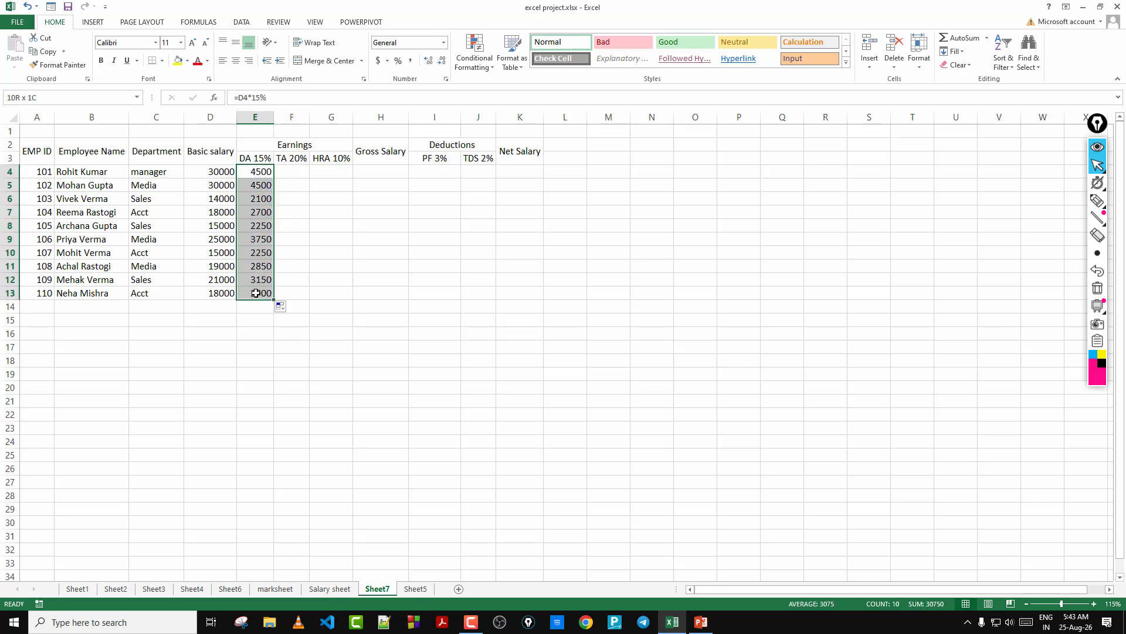
# Calculate the first employee's TA in F4 with the formula =D4*20%.
pyautogui.click(295, 172)
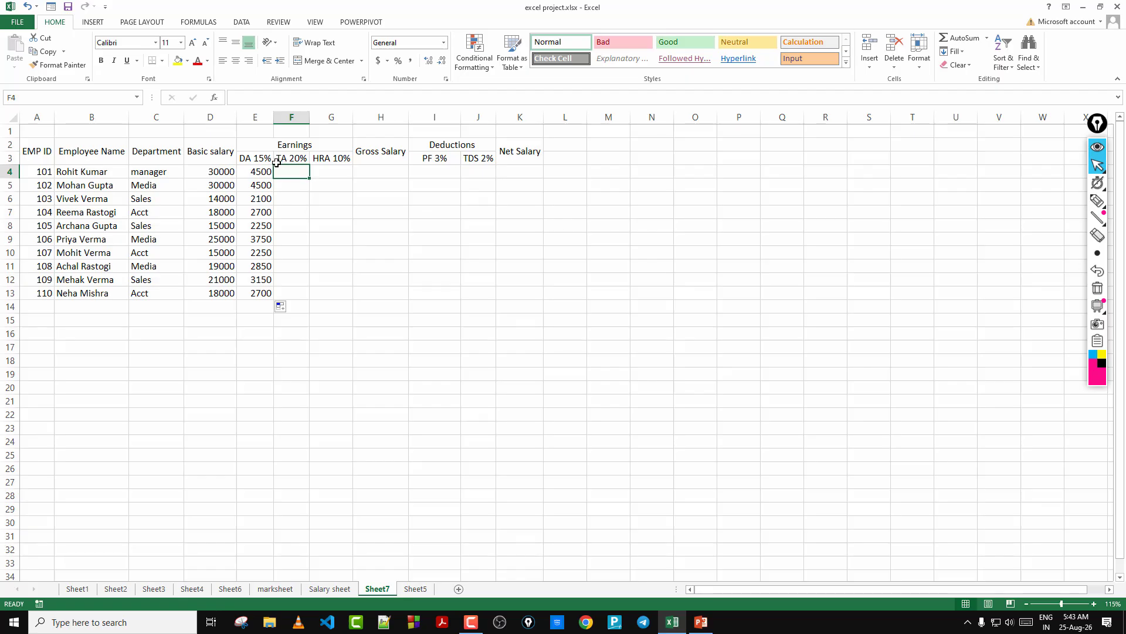
pyautogui.write('=')
pyautogui.click(219, 172)
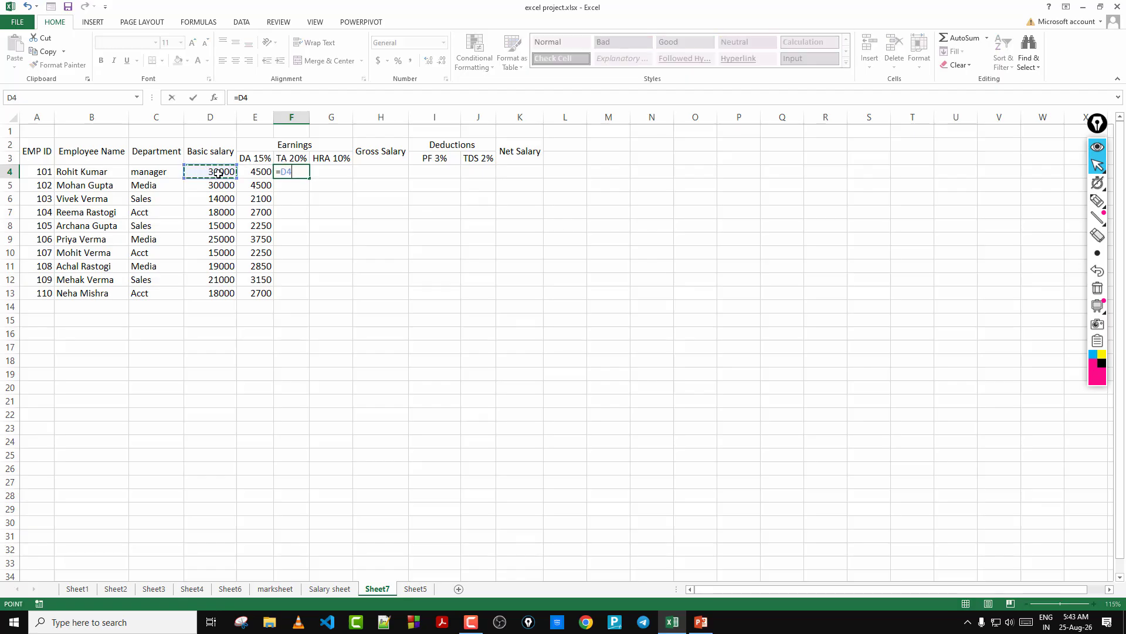
pyautogui.write('**')
pyautogui.write('20%')
pyautogui.press('Return')
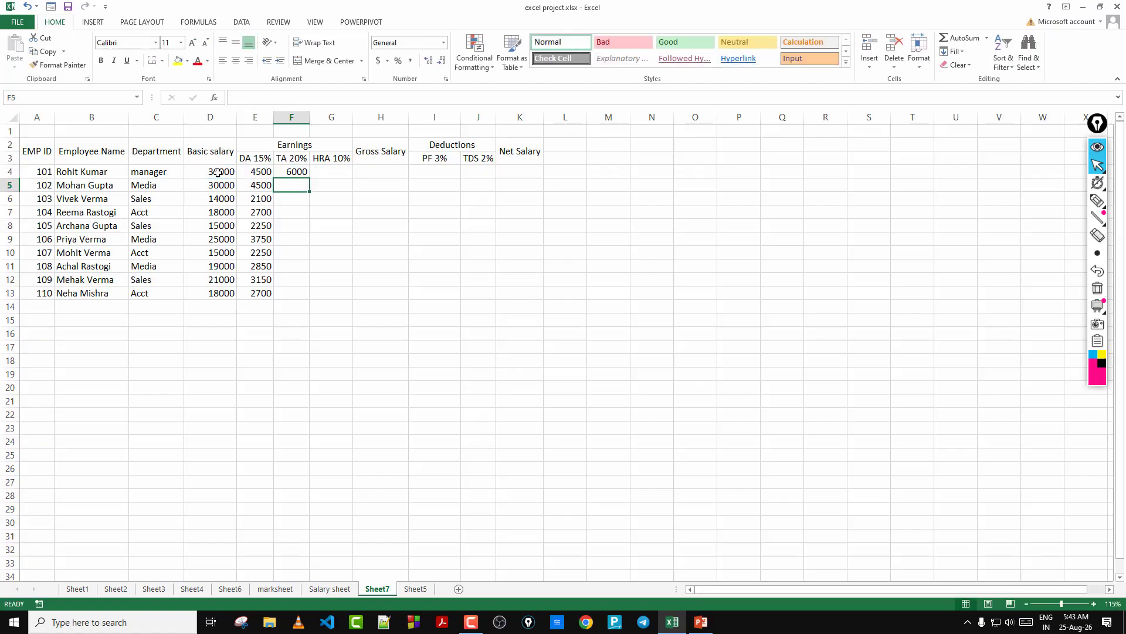
# Fill the TA formula from F4 down through F13 for the remaining employees.
pyautogui.click(300, 171)
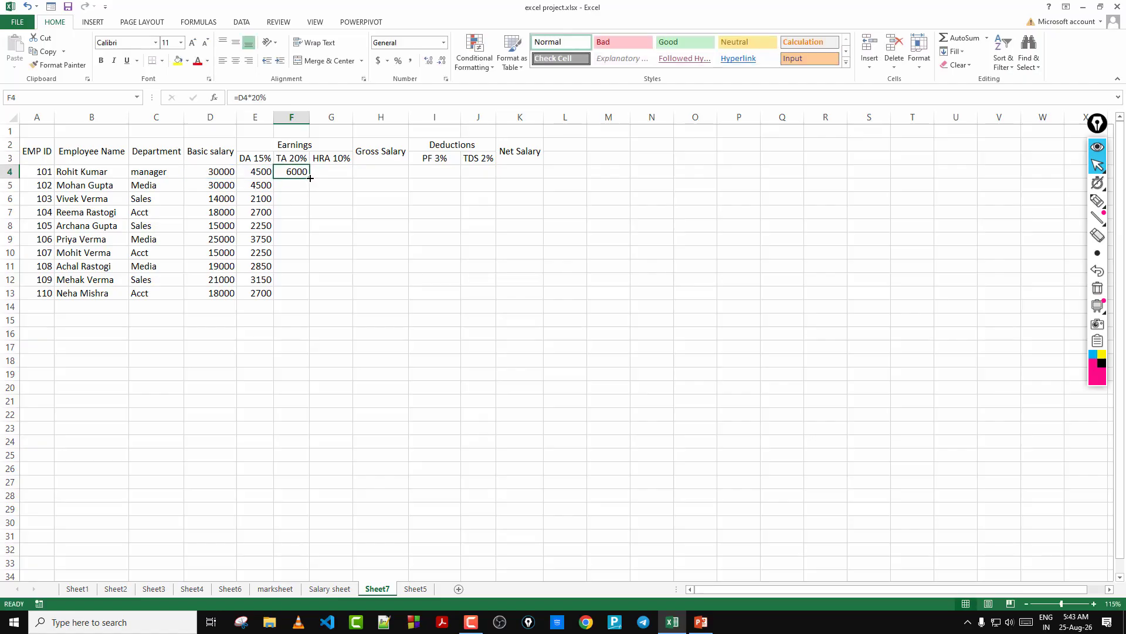
pyautogui.moveTo(310, 177); pyautogui.dragTo(312, 280)
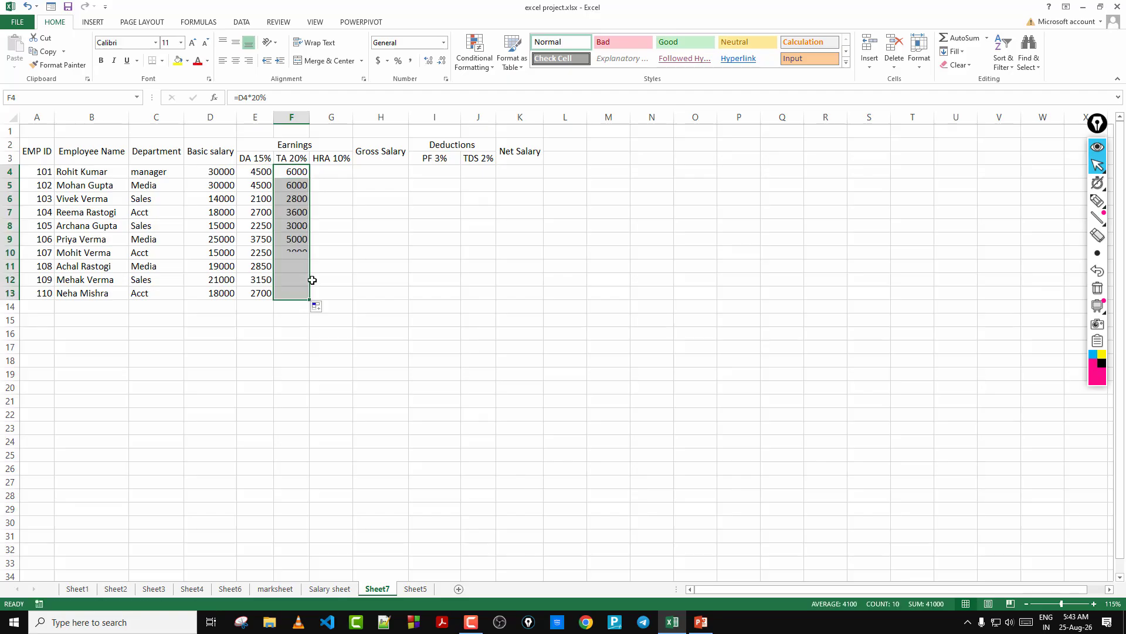
pyautogui.click(321, 239)
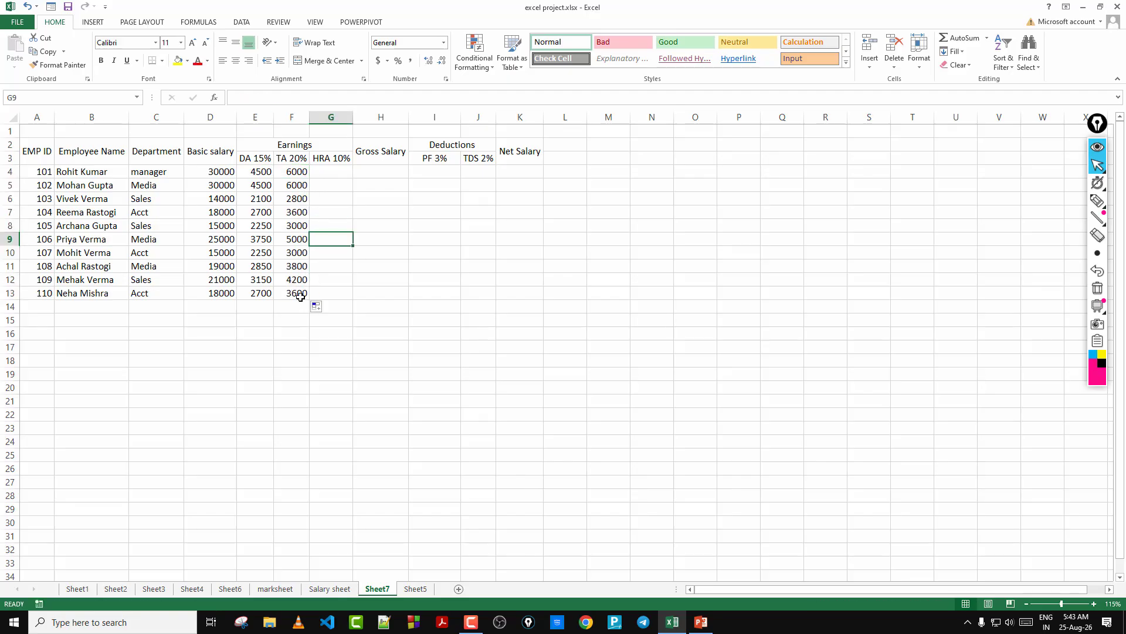
# Calculate the first employee's HRA in G4 with the formula =D4*10%.
pyautogui.click(327, 171)
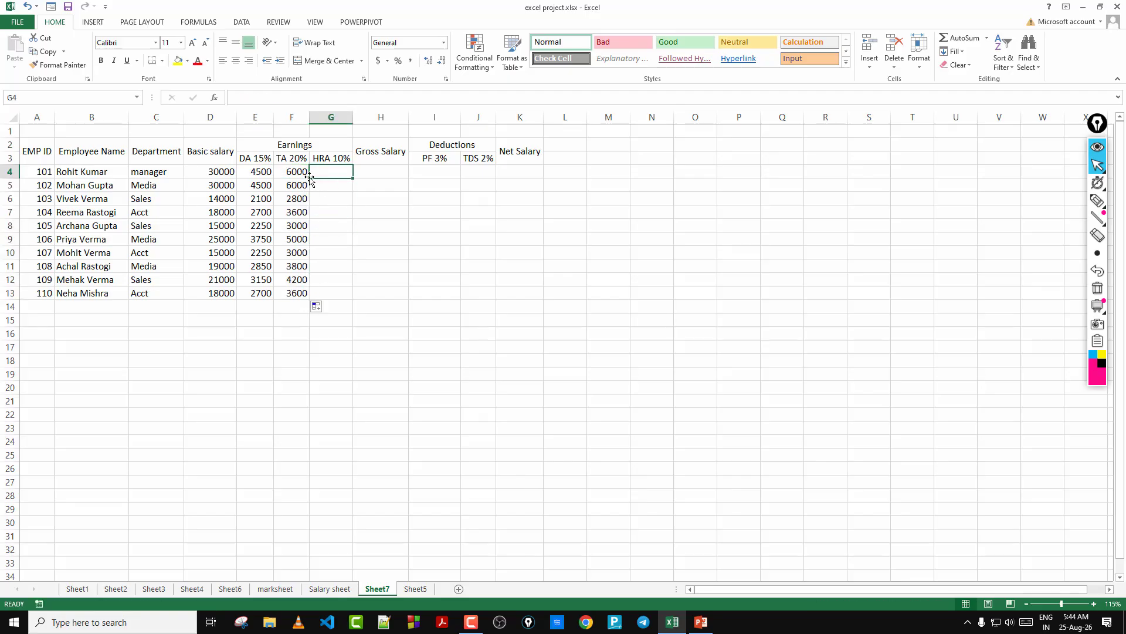
pyautogui.write('=')
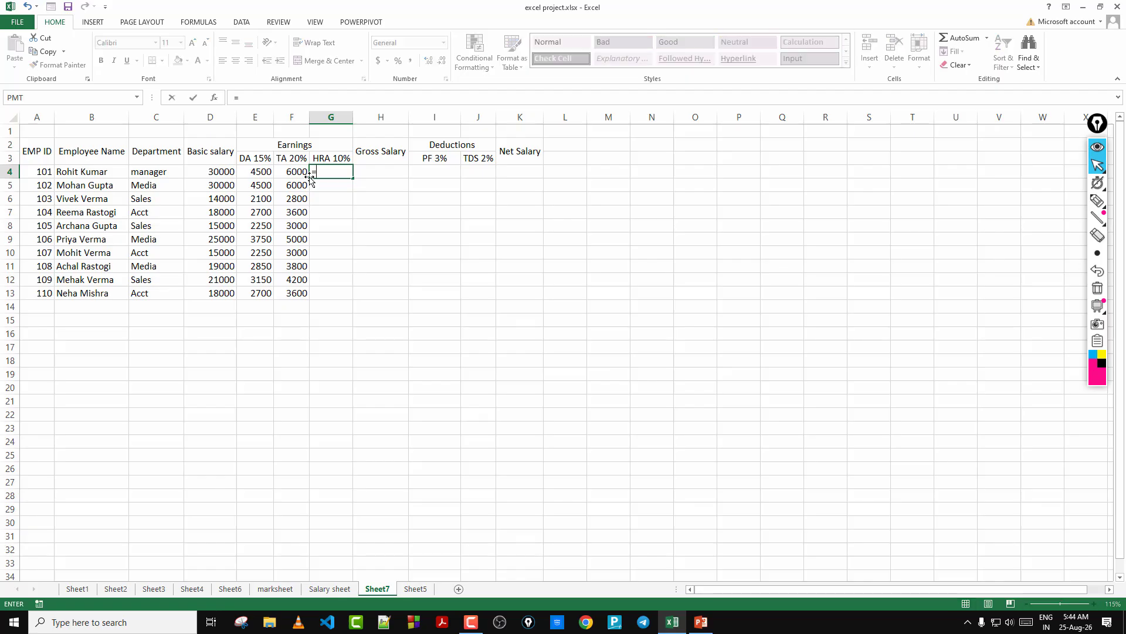
pyautogui.click(205, 173)
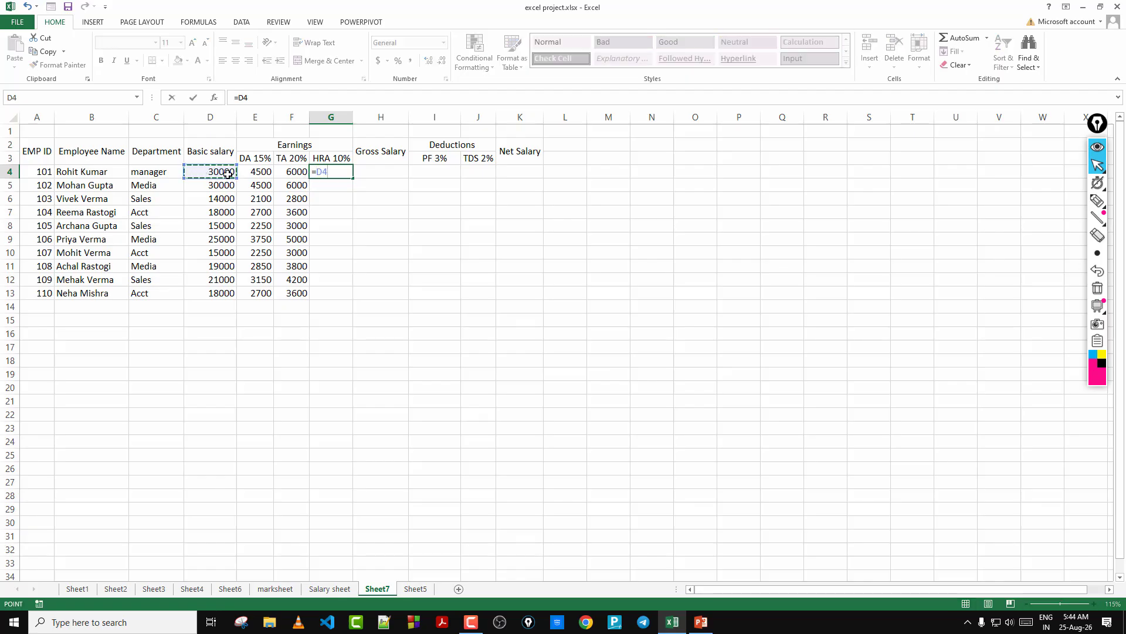
pyautogui.write('*10%')
pyautogui.press('Return')
# Fill the HRA formula from G4 down through G13 for the remaining employees.
pyautogui.click(343, 174)
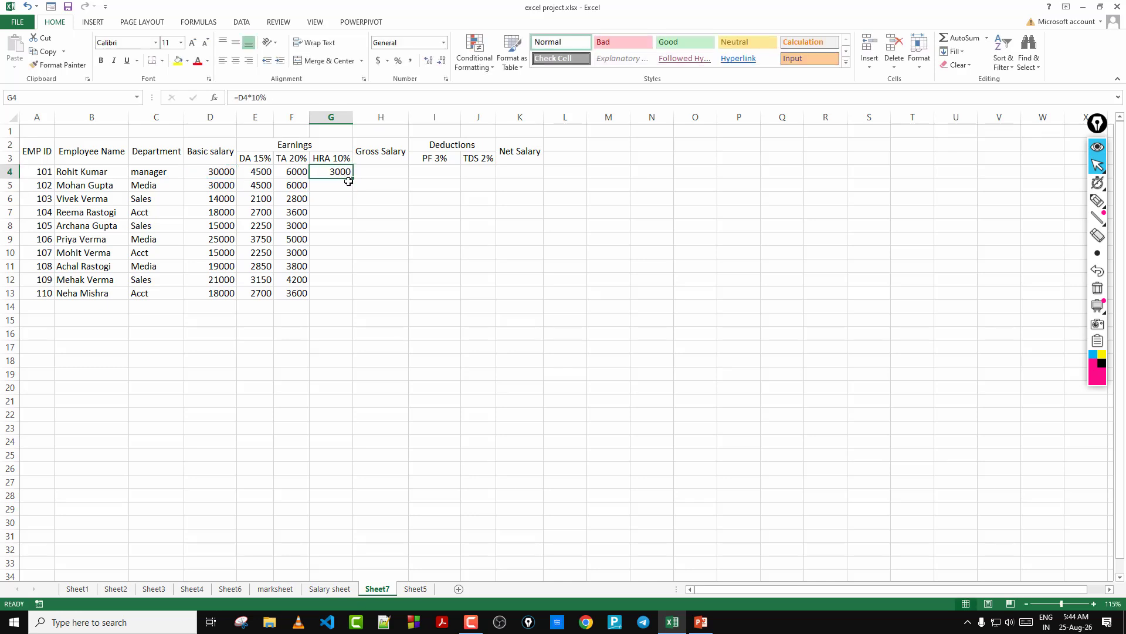
pyautogui.moveTo(354, 178); pyautogui.dragTo(353, 300)
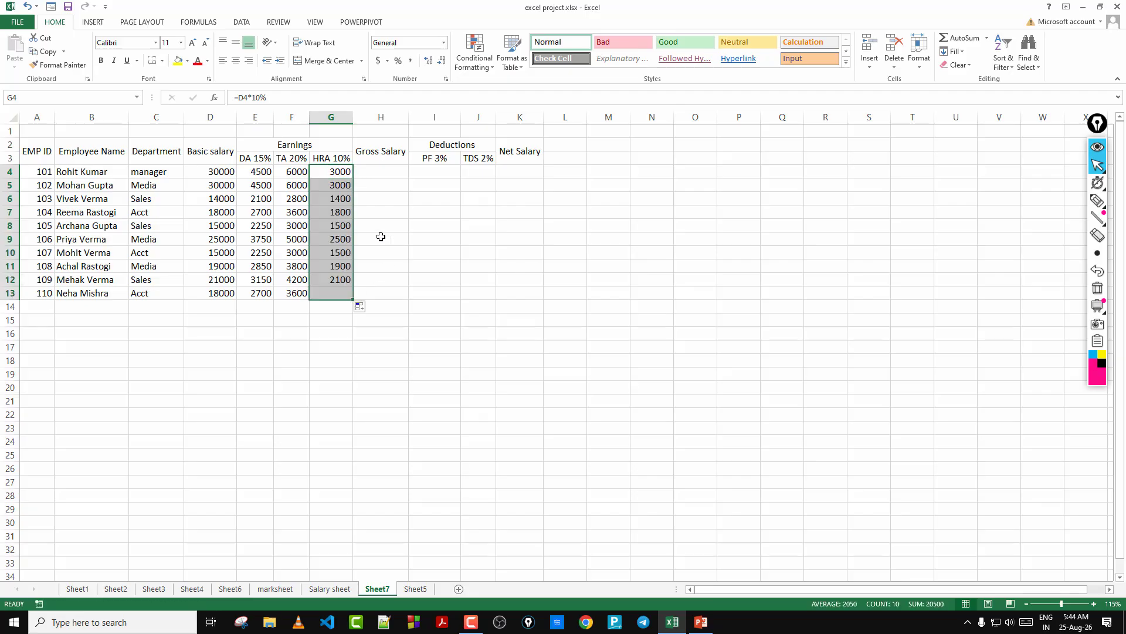
pyautogui.click(392, 252)
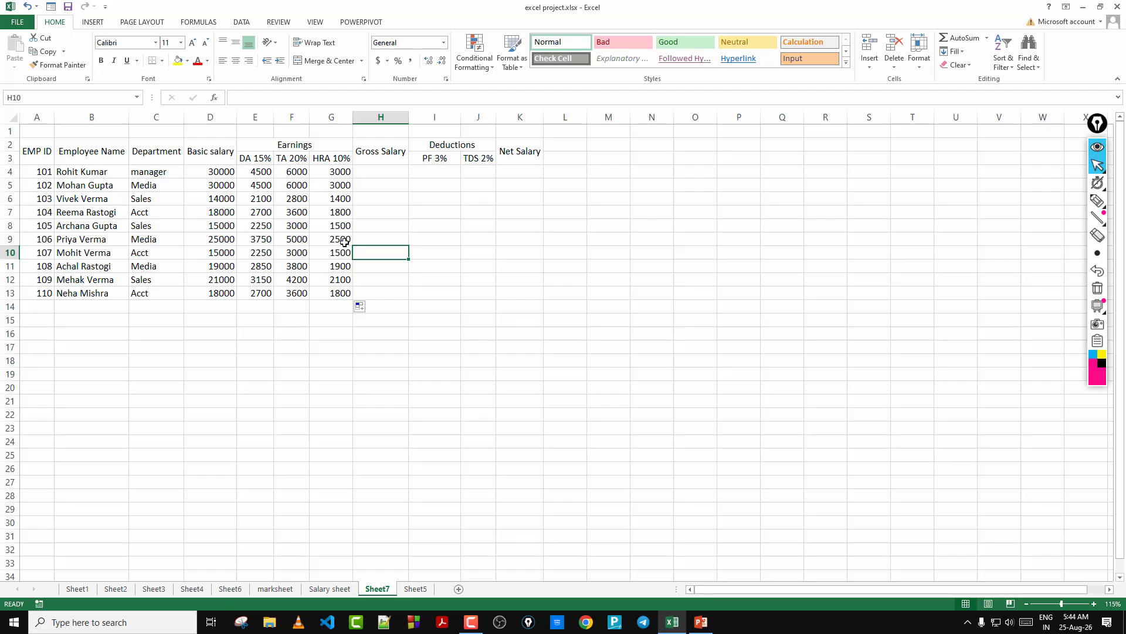
# Calculate the first employee's gross salary in H4 with the formula =D4+E4+F4+G4.
pyautogui.click(379, 172)
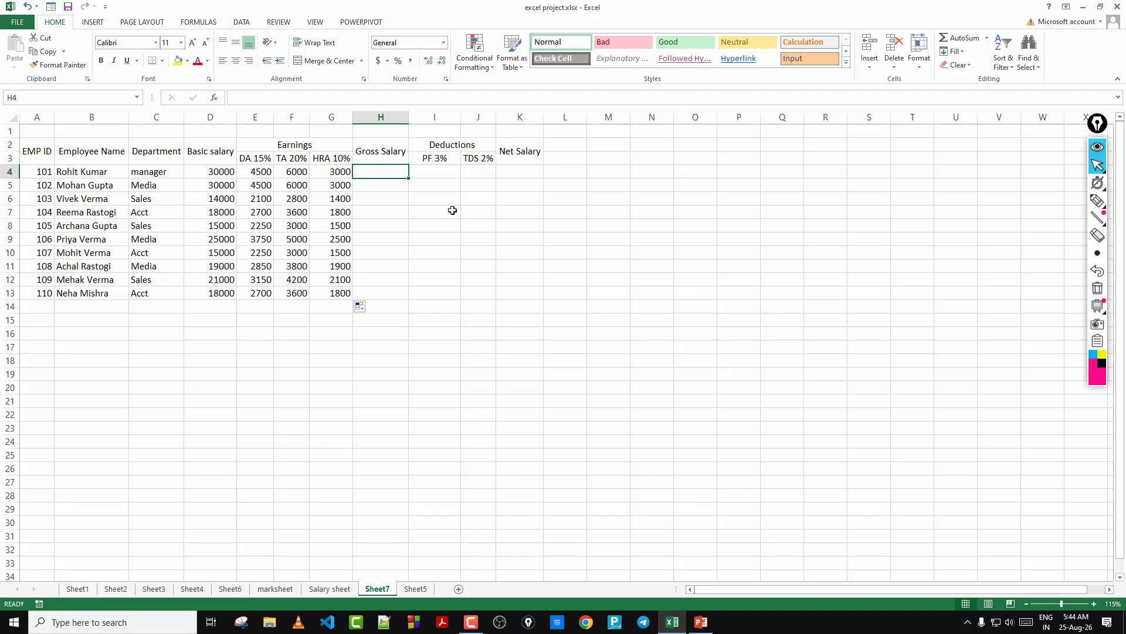
pyautogui.write('=')
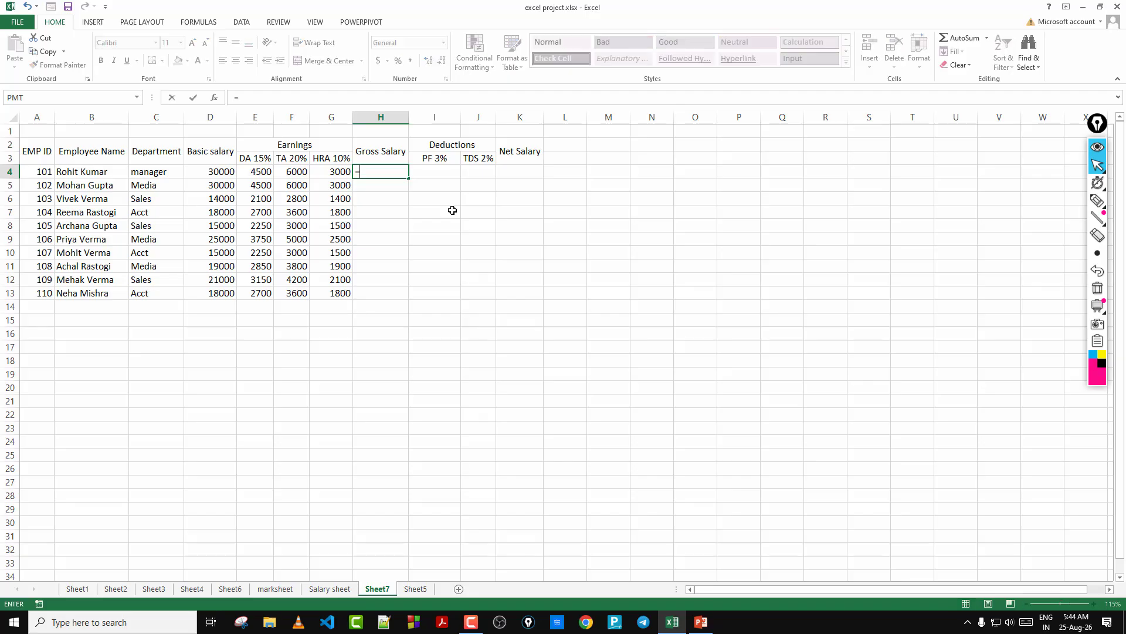
pyautogui.click(227, 171)
pyautogui.write('+')
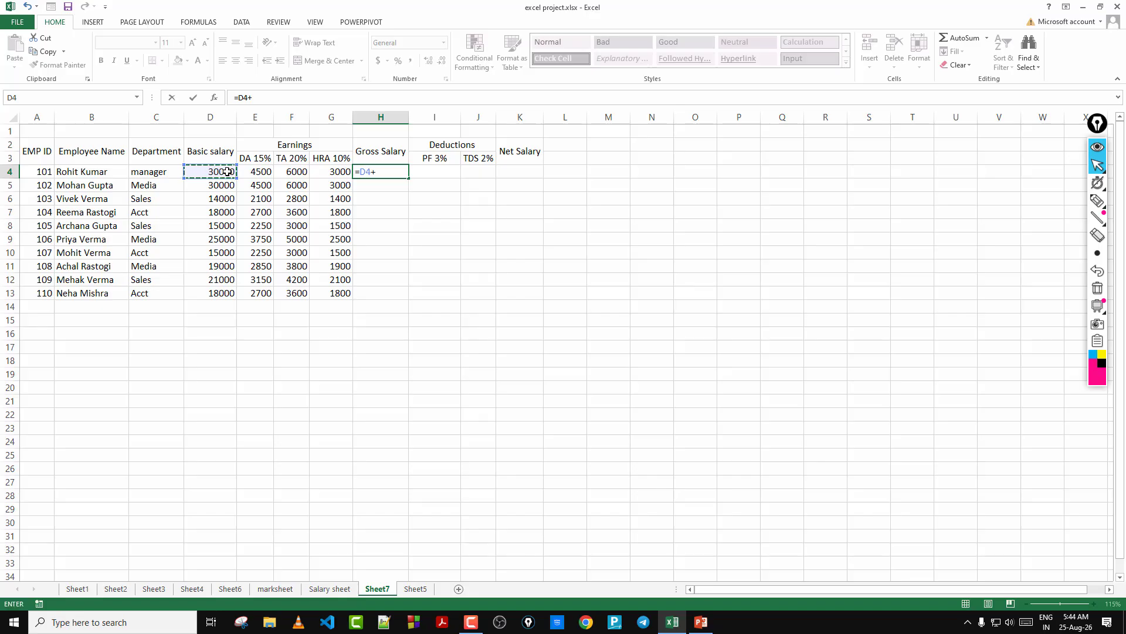
pyautogui.click(256, 174)
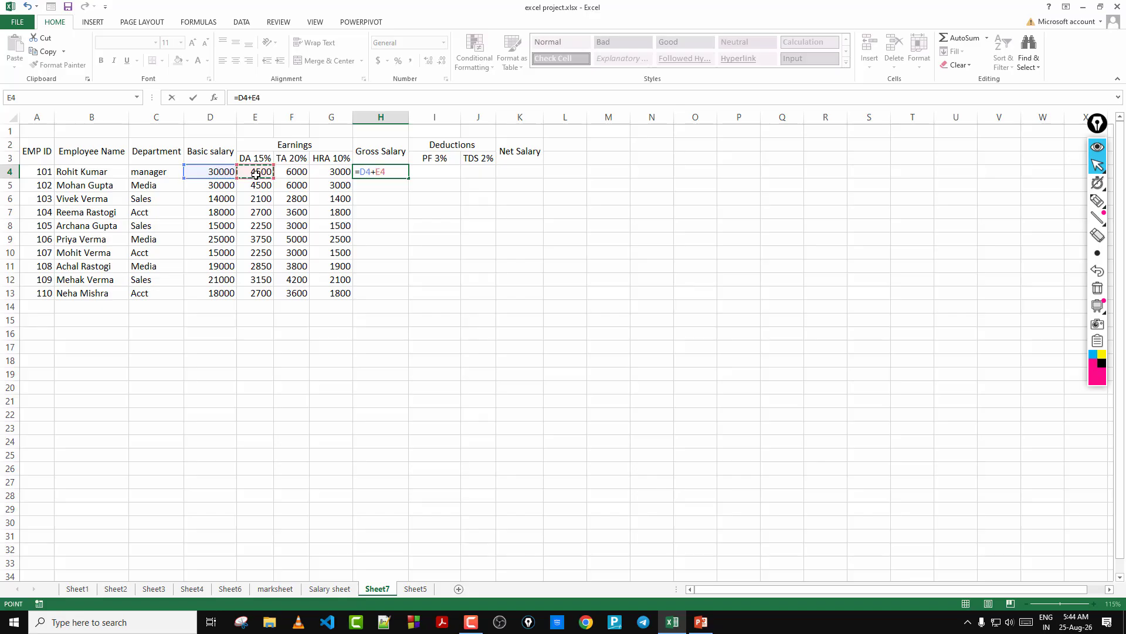
pyautogui.write('+')
pyautogui.click(284, 174)
pyautogui.write('+')
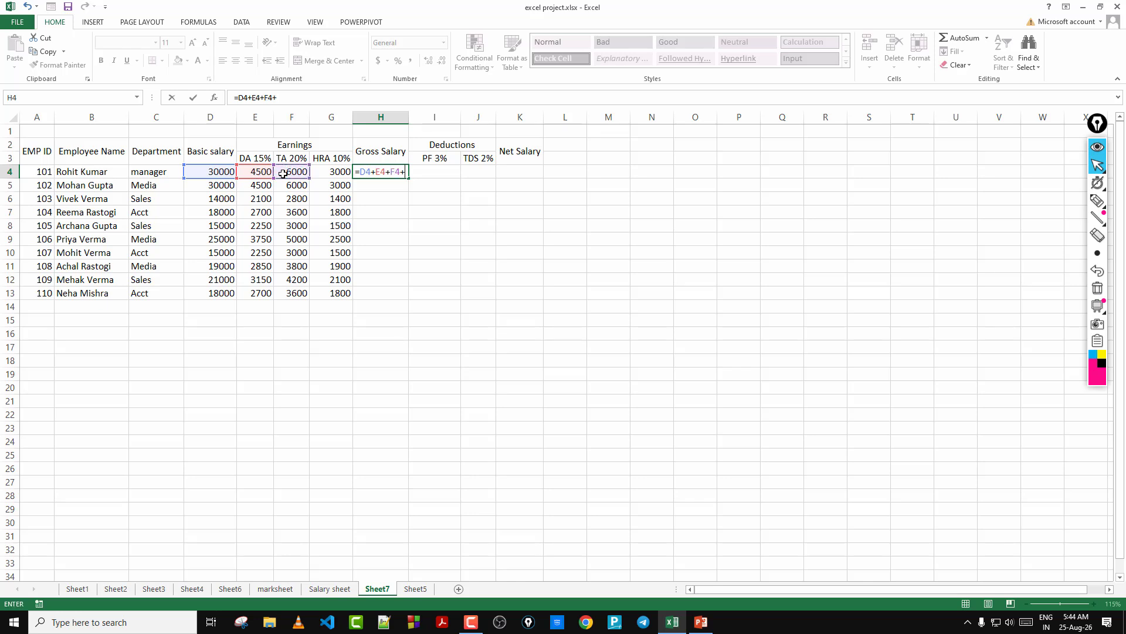
pyautogui.click(342, 172)
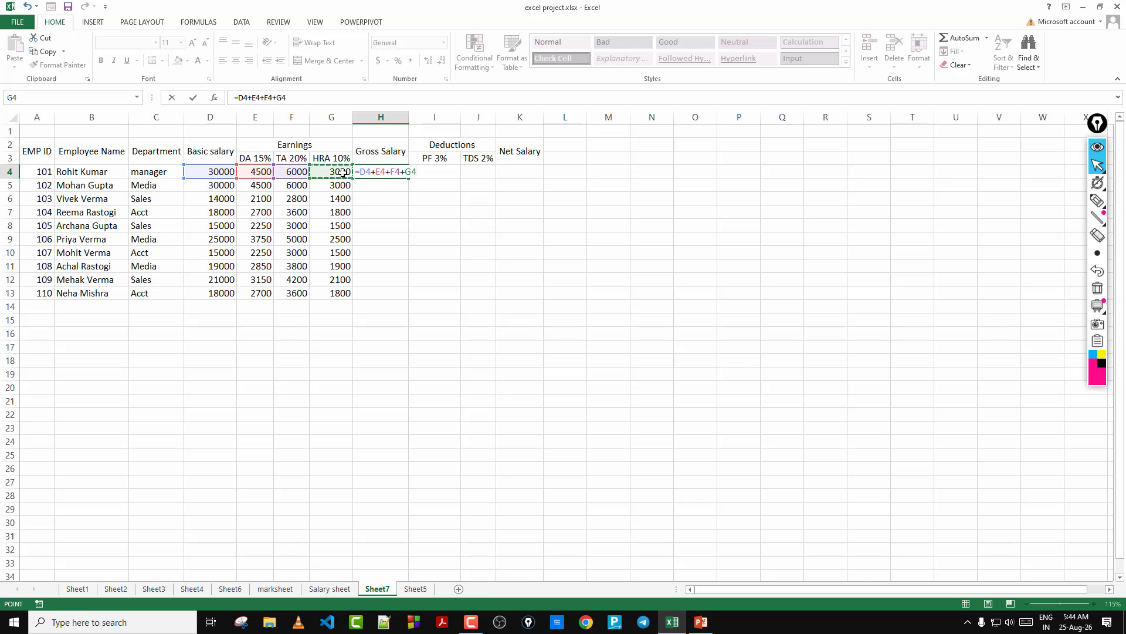
pyautogui.press('Return')
# Fill the gross salary formula from H4 down through H13 for the remaining employees.
pyautogui.click(393, 176)
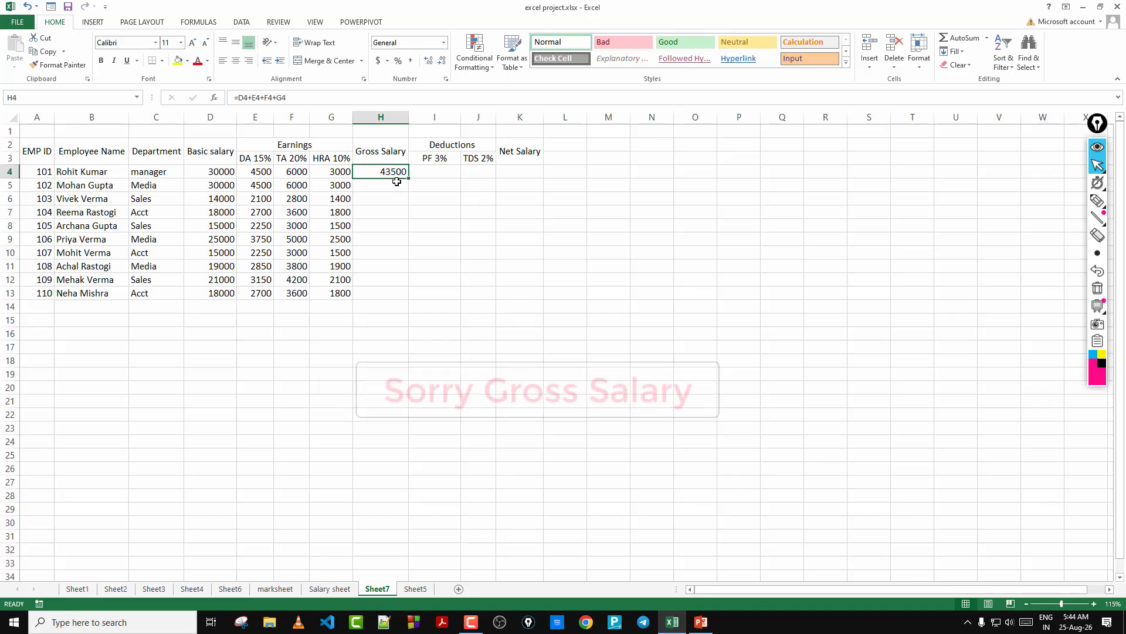
pyautogui.moveTo(396, 182); pyautogui.dragTo(399, 294)
pyautogui.click(434, 252)
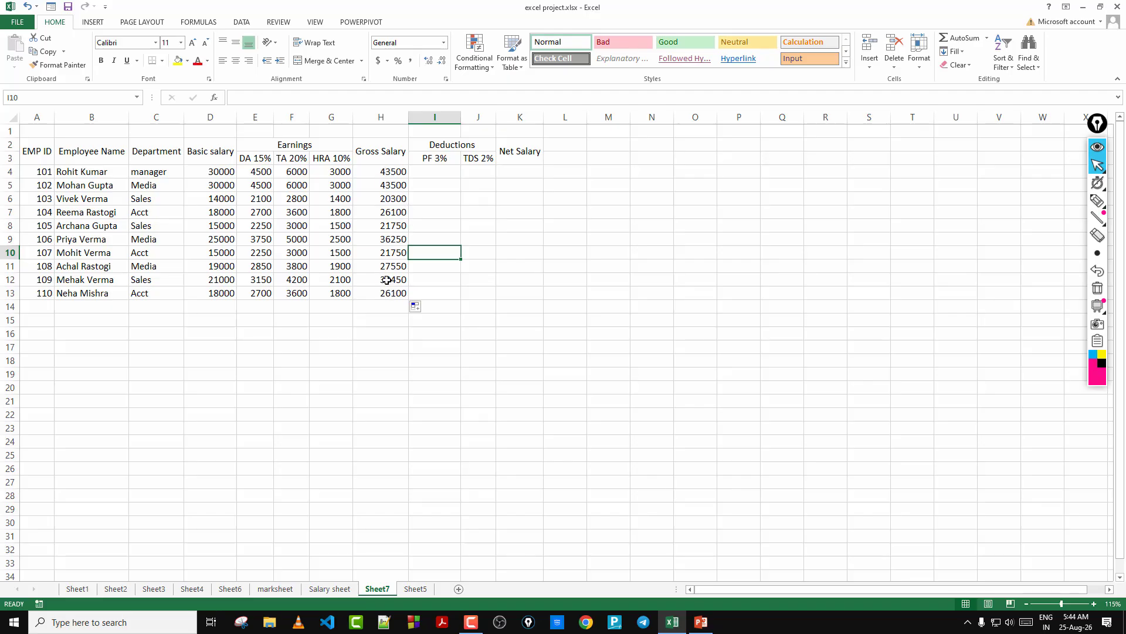
# Review the basic salary column and the DA, TA and gross salary formulas of the first employee.
pyautogui.click(220, 171)
pyautogui.moveTo(220, 195); pyautogui.dragTo(223, 293)
pyautogui.click(261, 187)
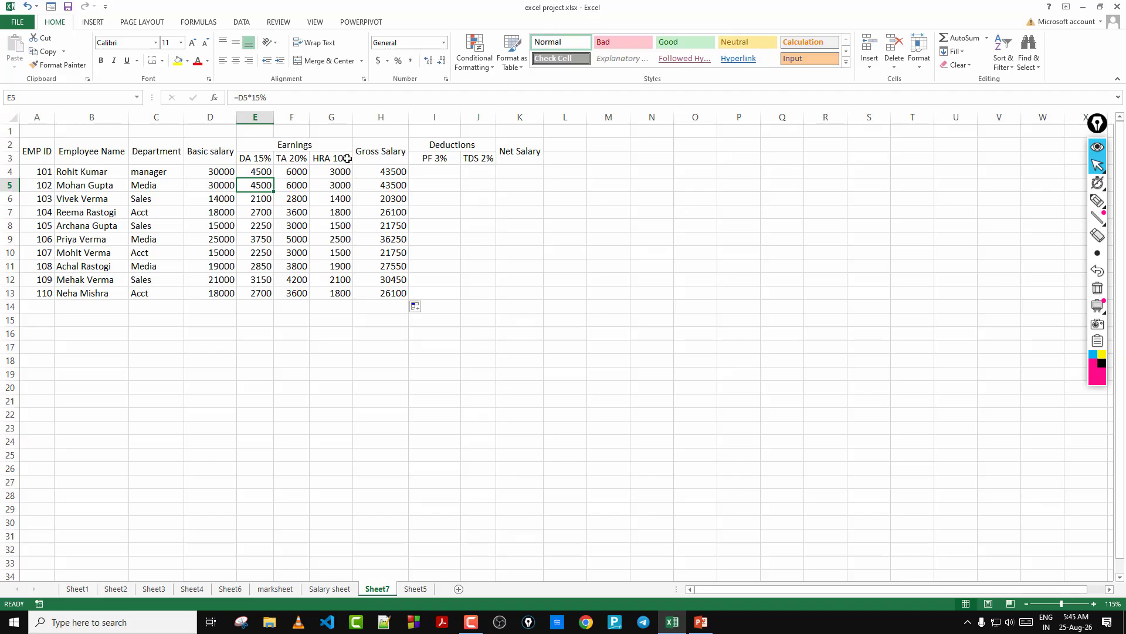
pyautogui.click(258, 172)
pyautogui.click(281, 171)
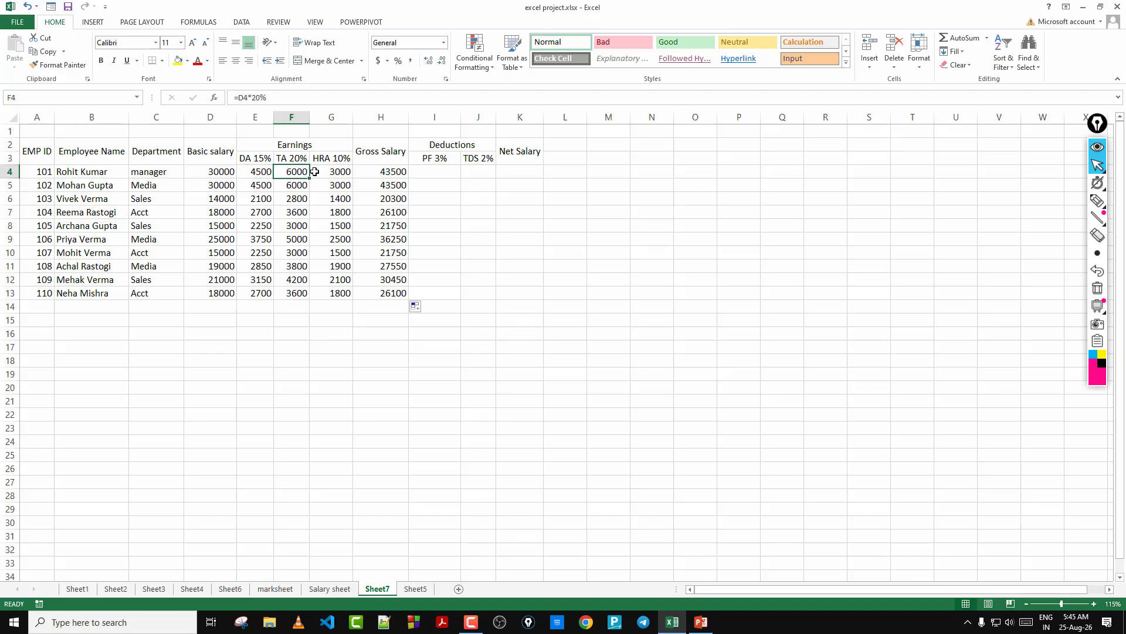
pyautogui.click(389, 173)
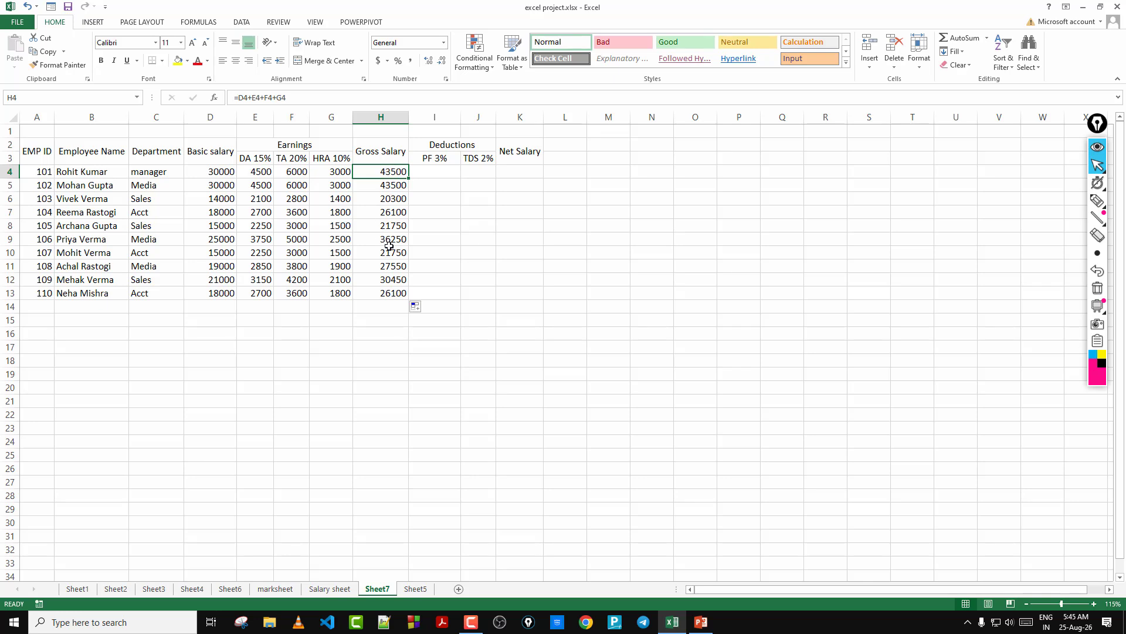
# Calculate the first employee's PF deduction in I4 with the formula =D4*3%.
pyautogui.click(439, 171)
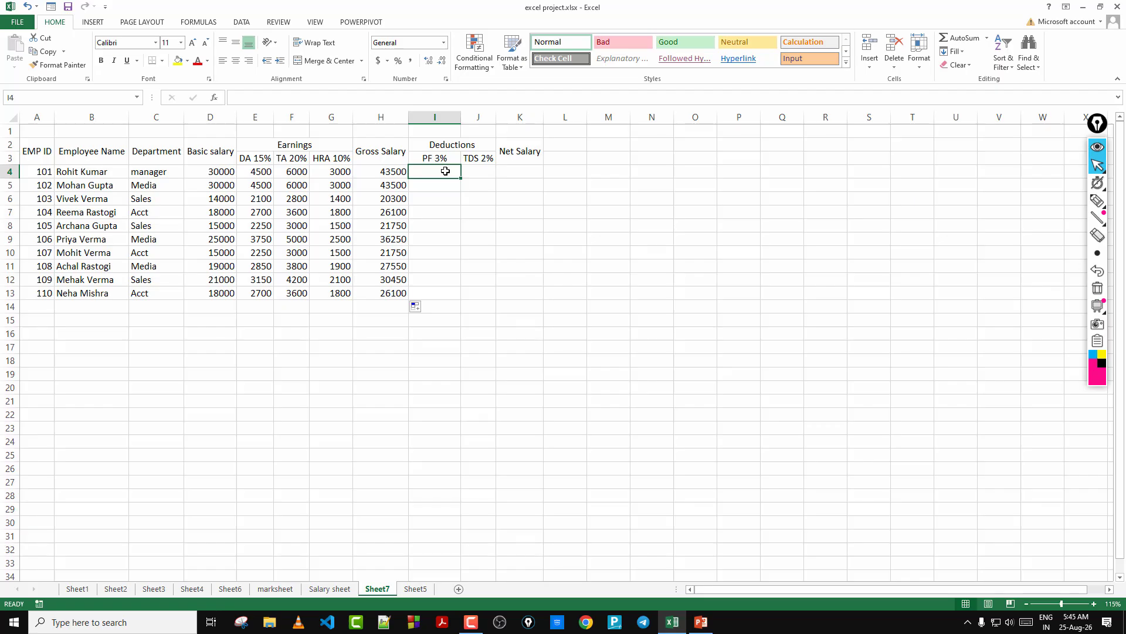
pyautogui.write('=')
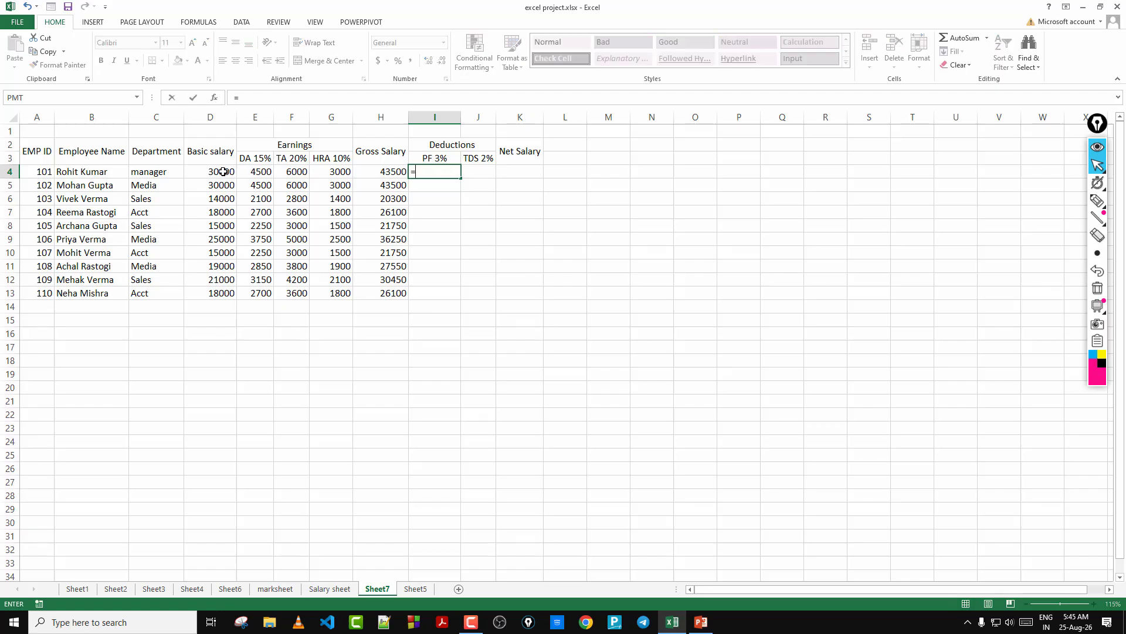
pyautogui.click(221, 171)
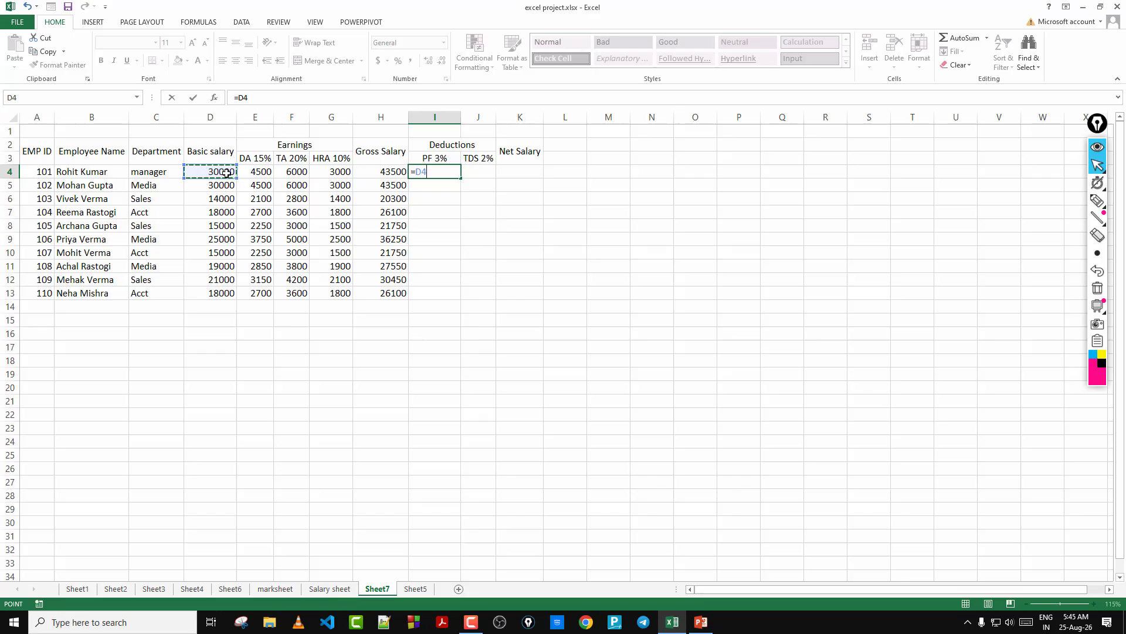
pyautogui.write('*3%')
pyautogui.press('Return')
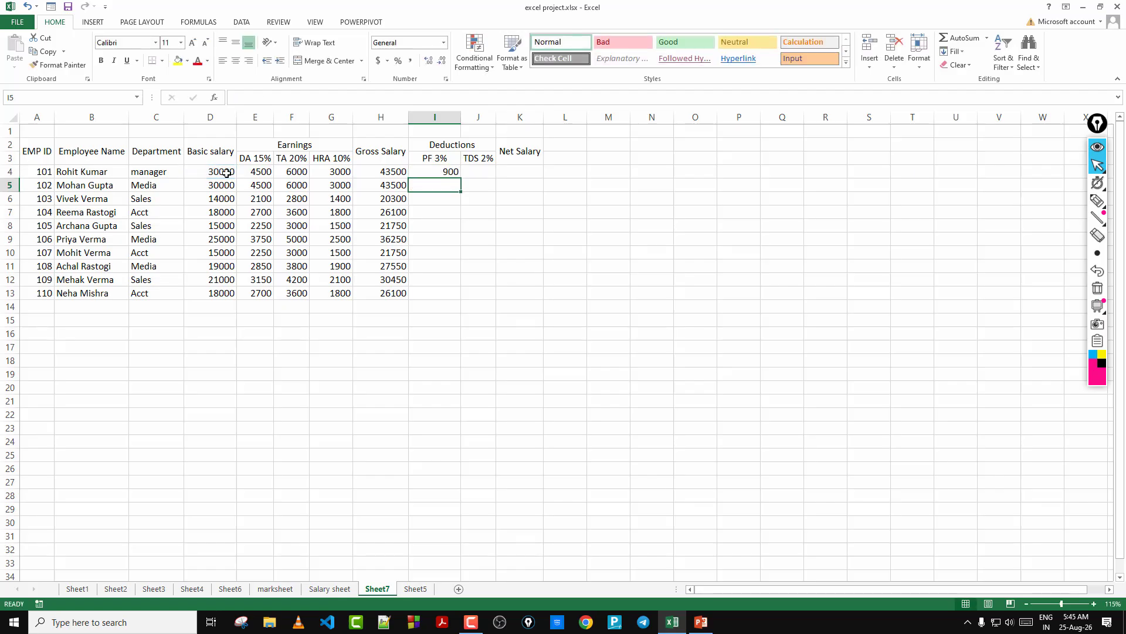
# Fill the PF formula from I4 down through I13 for the remaining employees.
pyautogui.click(437, 172)
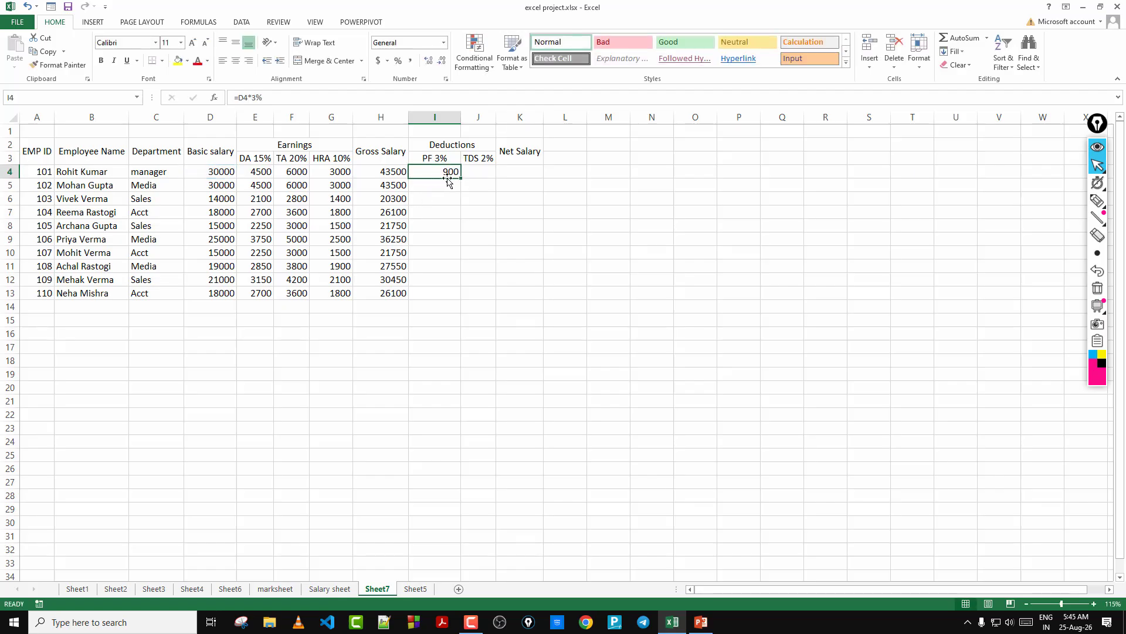
pyautogui.moveTo(461, 177); pyautogui.dragTo(459, 298)
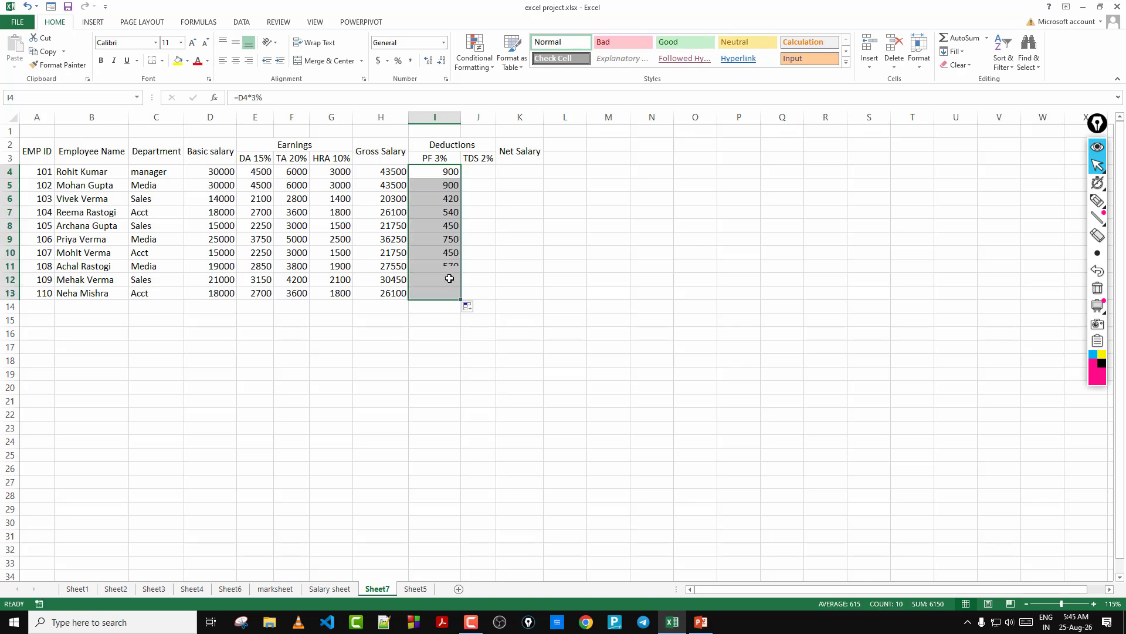
pyautogui.click(445, 279)
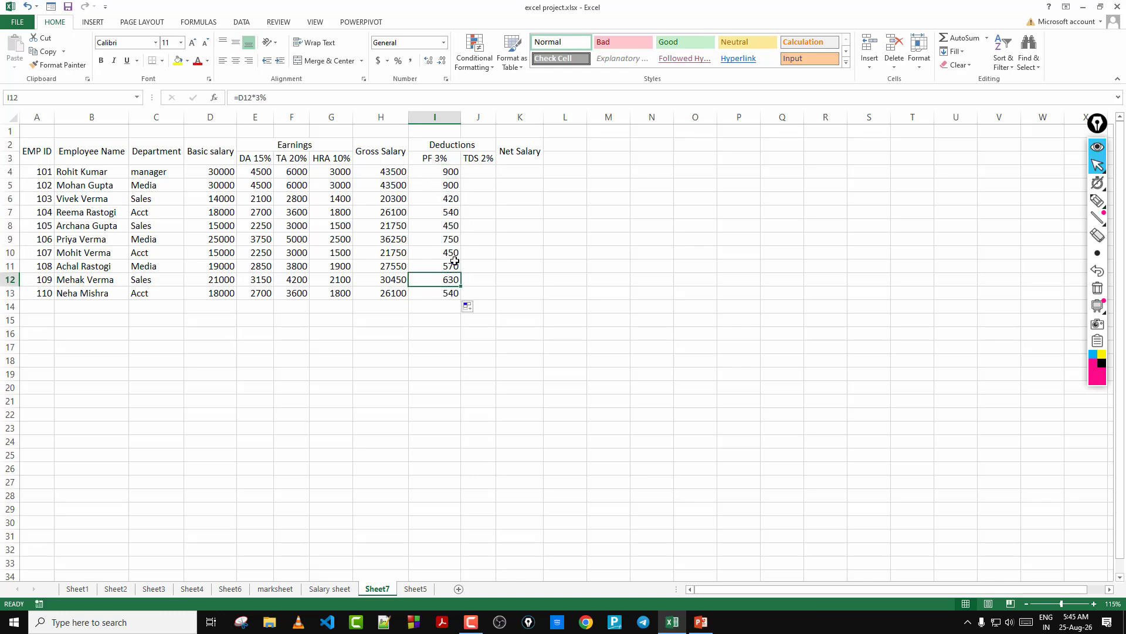
# Calculate the first employee's TDS deduction in J4 with the formula =D4*2%.
pyautogui.click(488, 170)
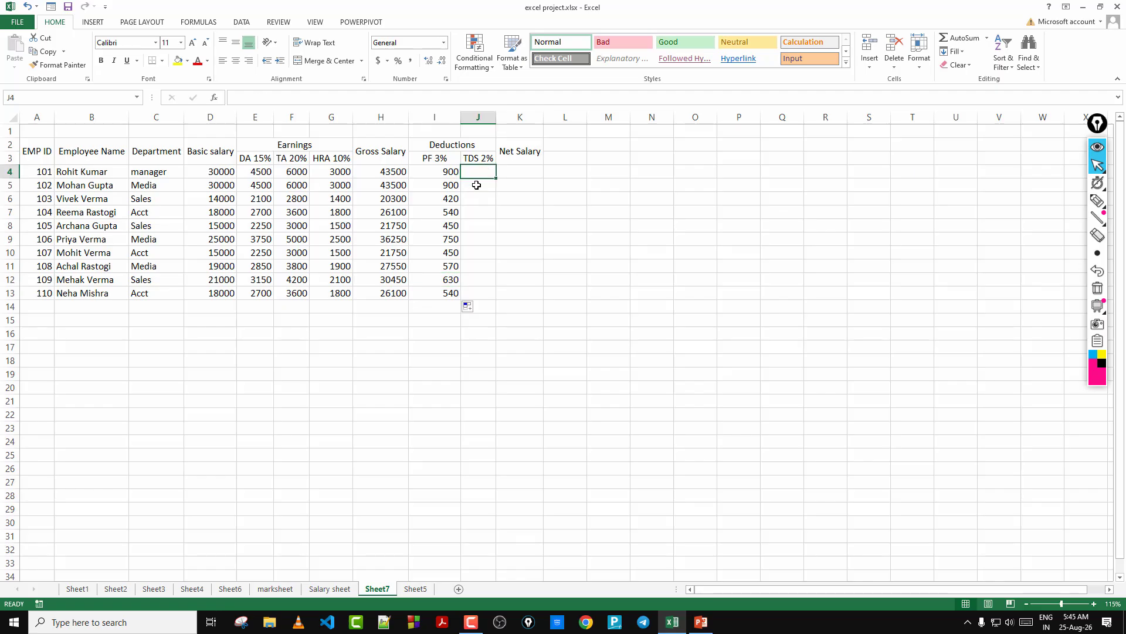
pyautogui.write('=')
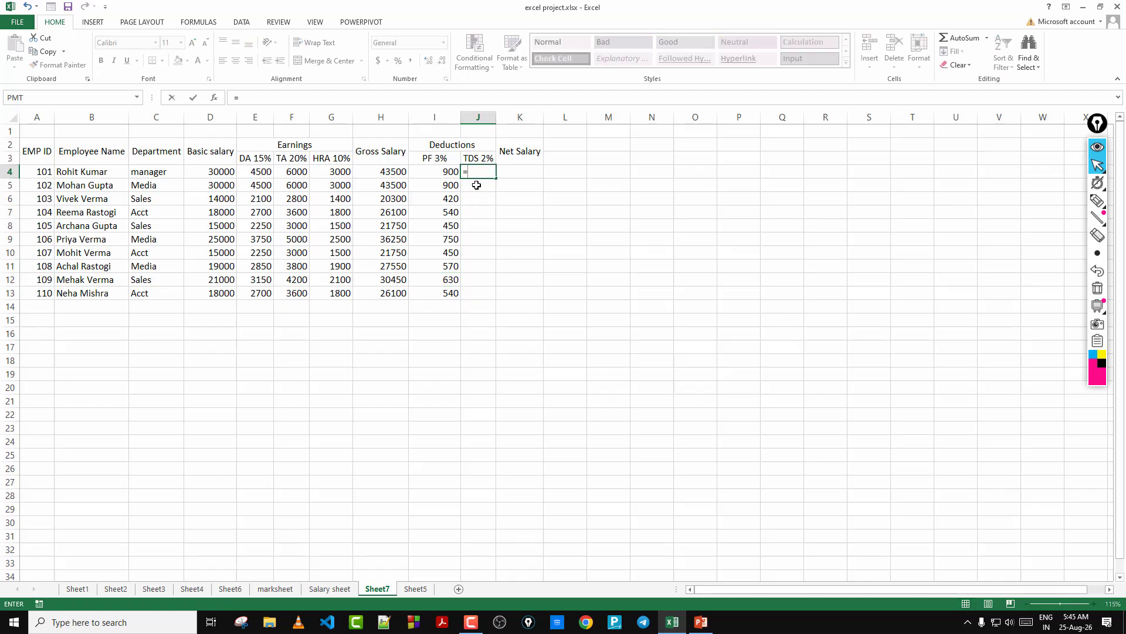
pyautogui.click(222, 172)
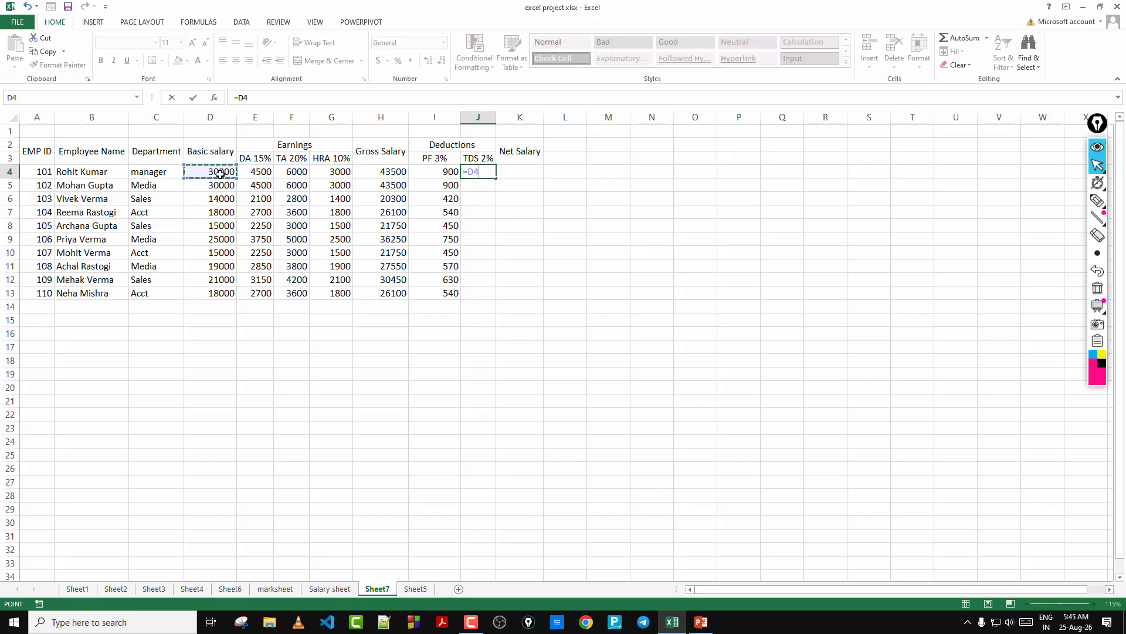
pyautogui.write('*2%')
pyautogui.press('Return')
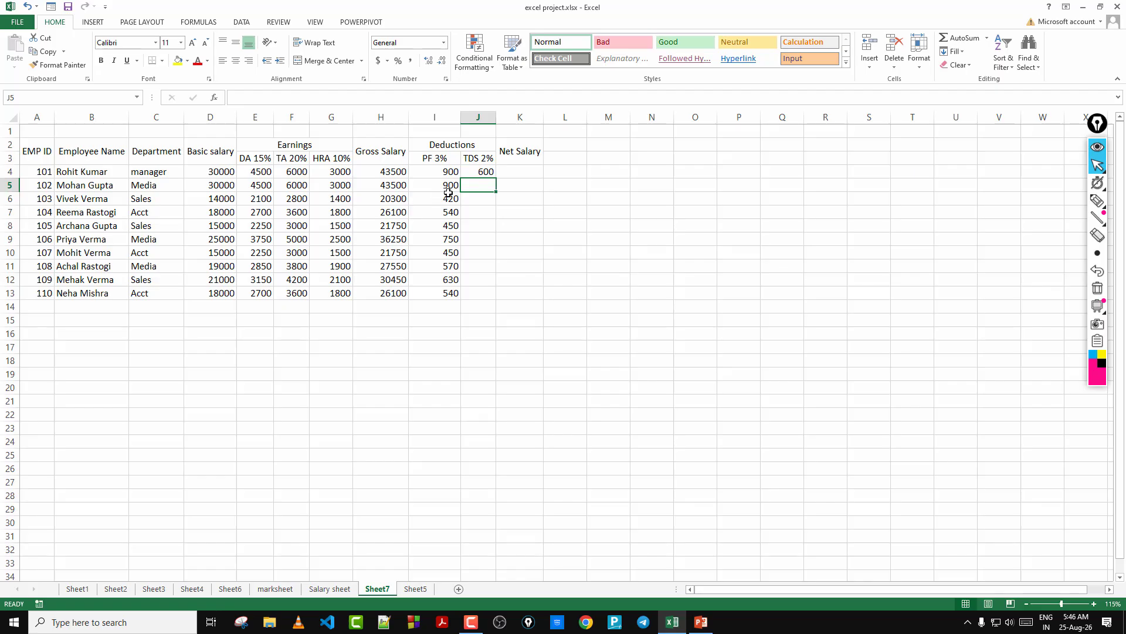
# Fill the TDS formula from J4 down the employee rows and clear the extra copy in J14.
pyautogui.click(479, 172)
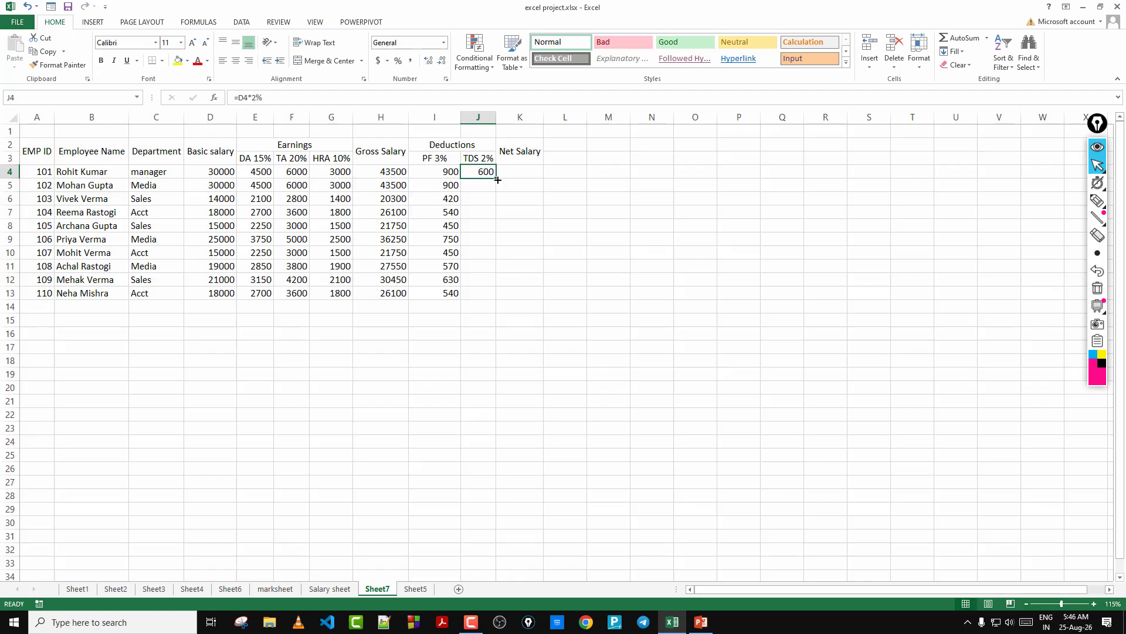
pyautogui.moveTo(498, 179); pyautogui.dragTo(487, 306)
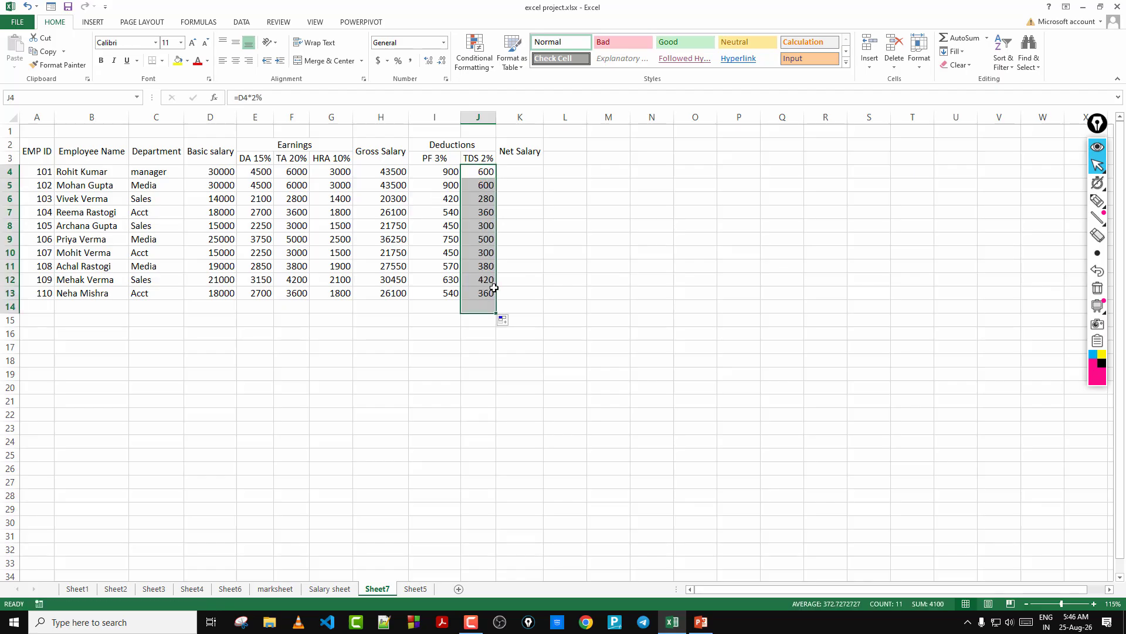
pyautogui.click(512, 277)
pyautogui.click(486, 306)
pyautogui.press('Delete')
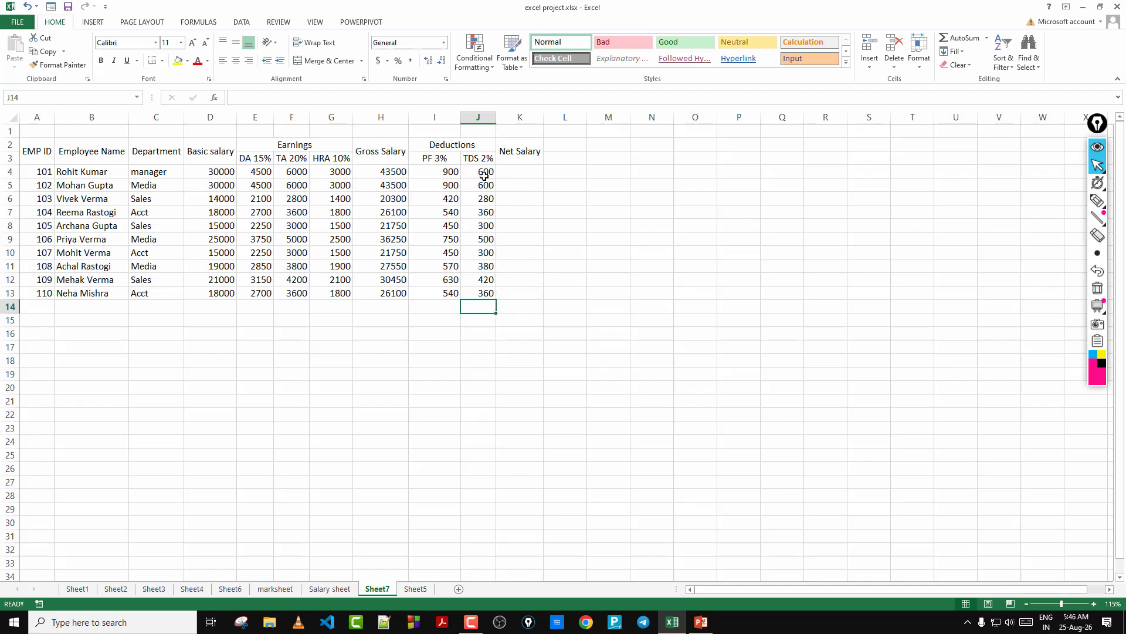
# Calculate the first employee's net salary in K4 with the formula =H4-I4-J4.
pyautogui.click(523, 171)
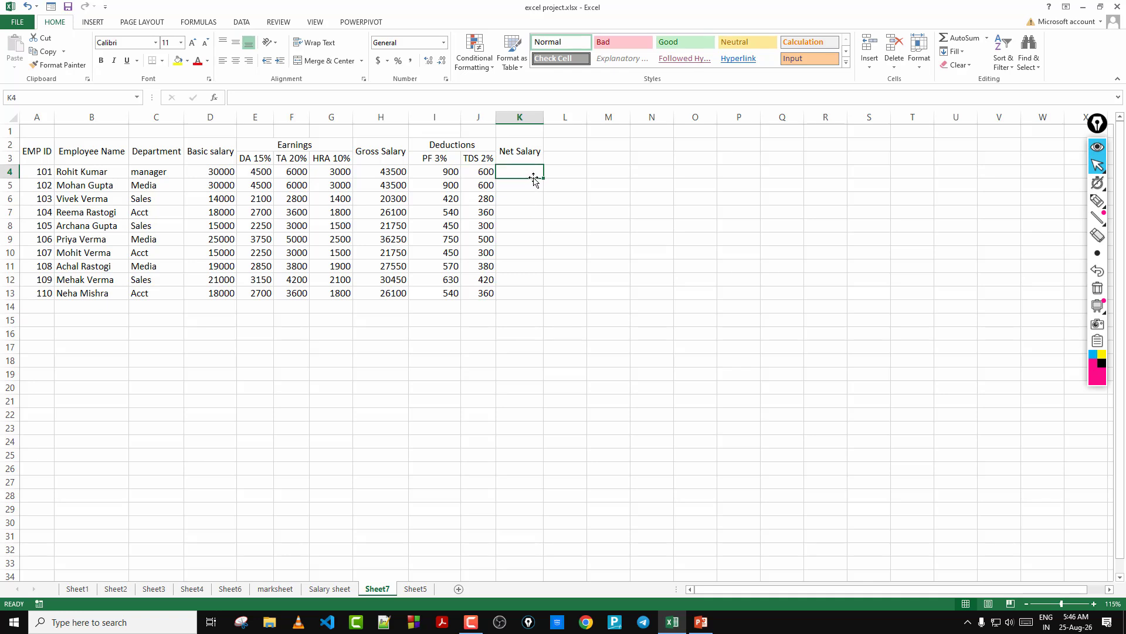
pyautogui.write('=')
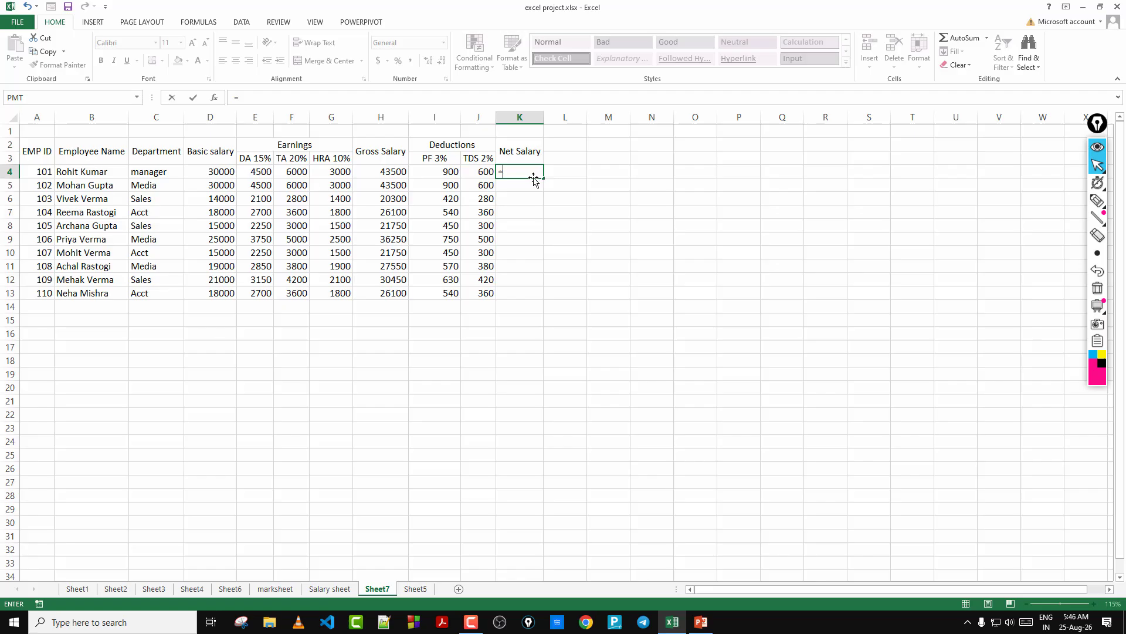
pyautogui.click(386, 171)
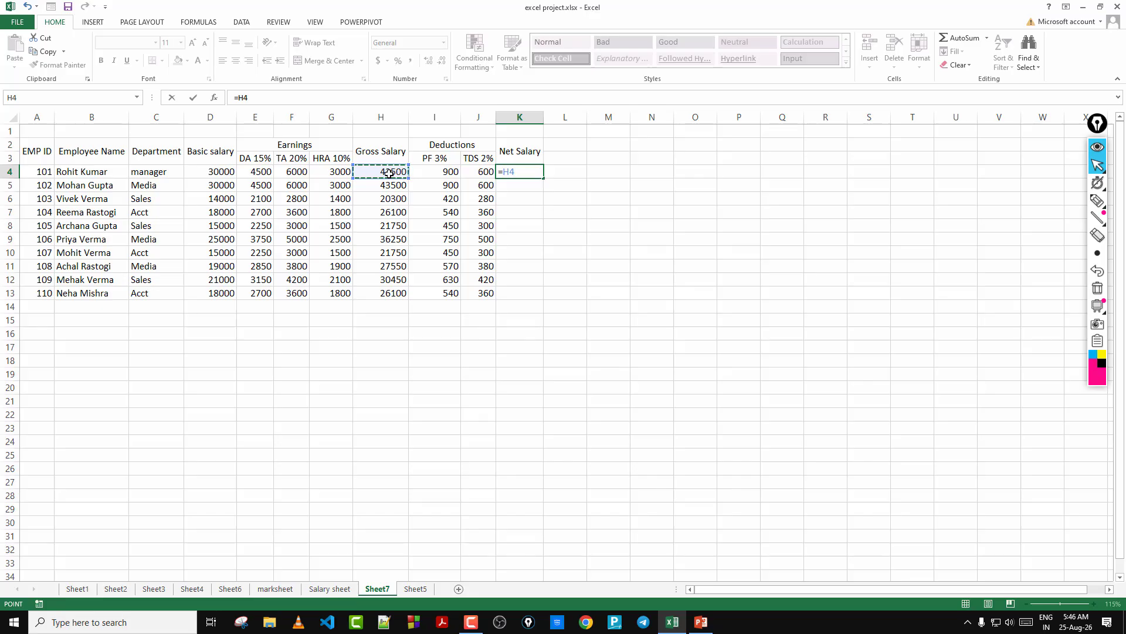
pyautogui.write('-')
pyautogui.click(441, 170)
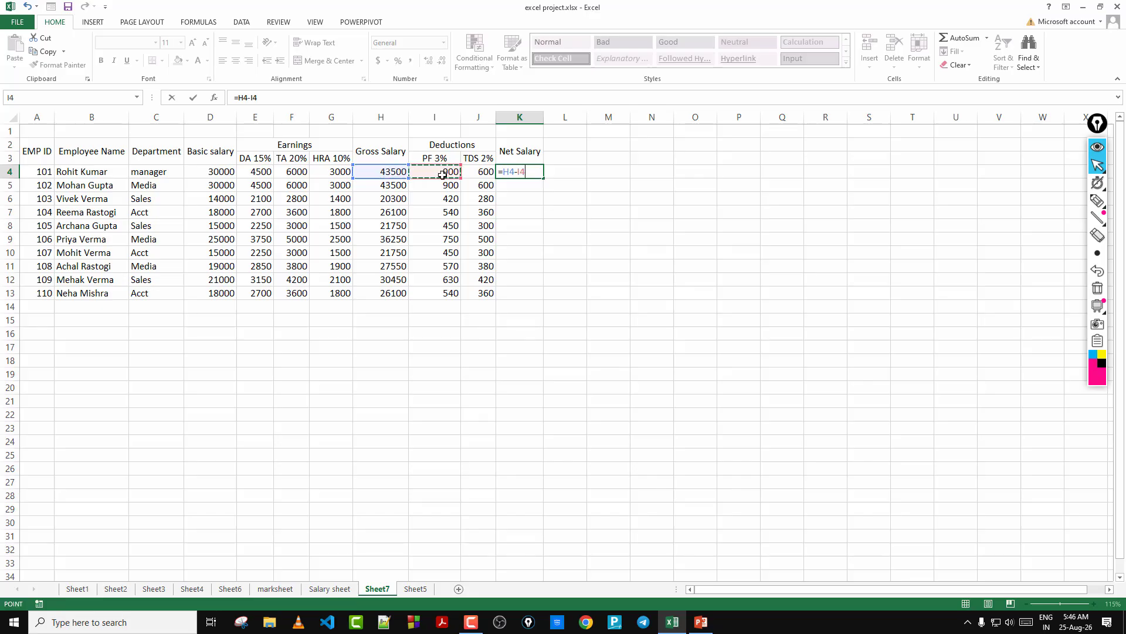
pyautogui.write('-')
pyautogui.click(485, 171)
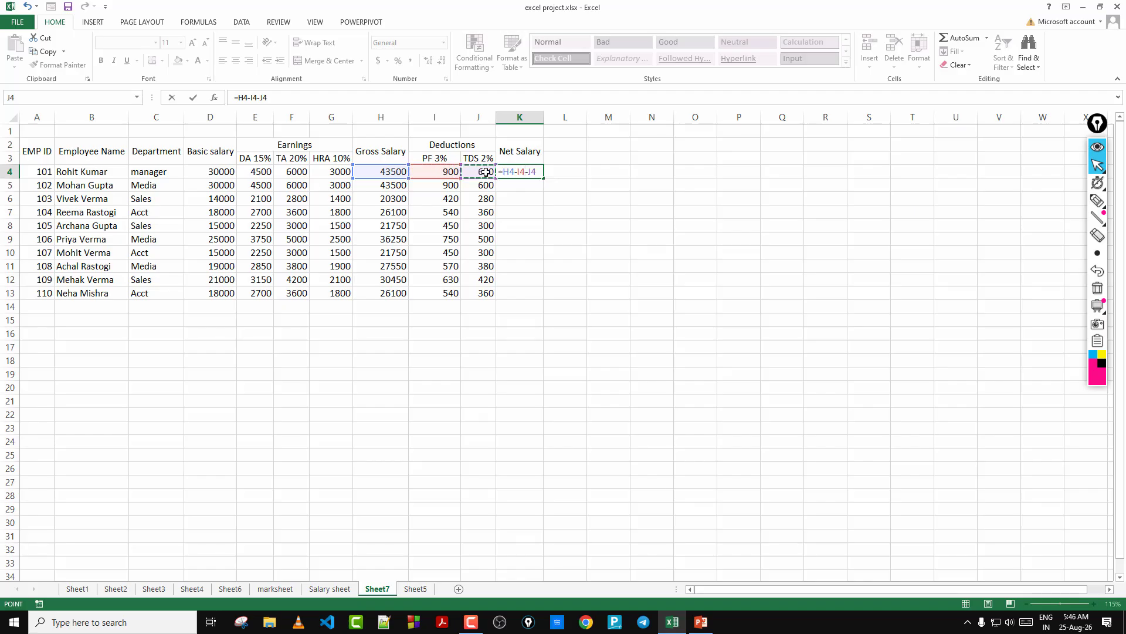
pyautogui.press('Return')
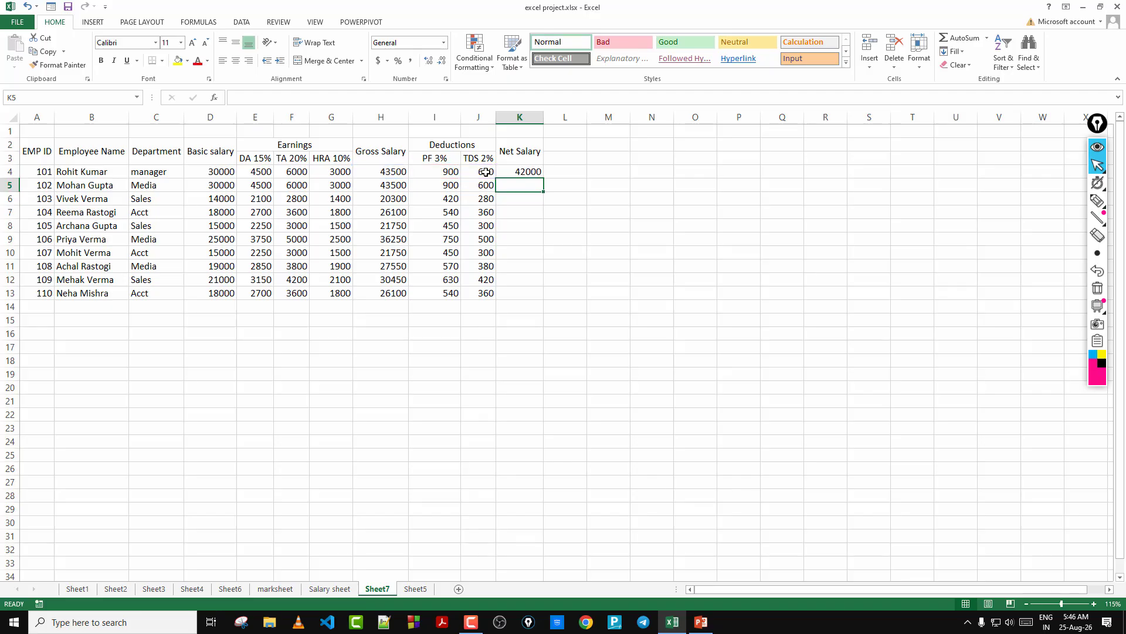
# Fill the net salary formula from K4 down through K13 for the remaining employees.
pyautogui.click(526, 172)
pyautogui.moveTo(543, 178); pyautogui.dragTo(543, 298)
pyautogui.click(555, 266)
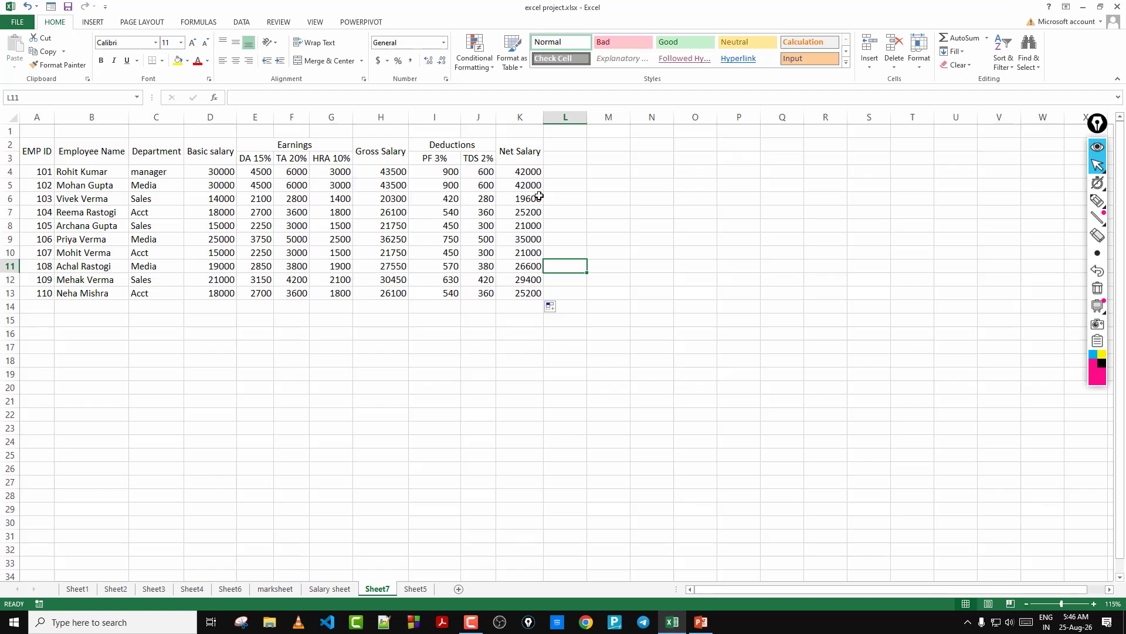
pyautogui.click(617, 202)
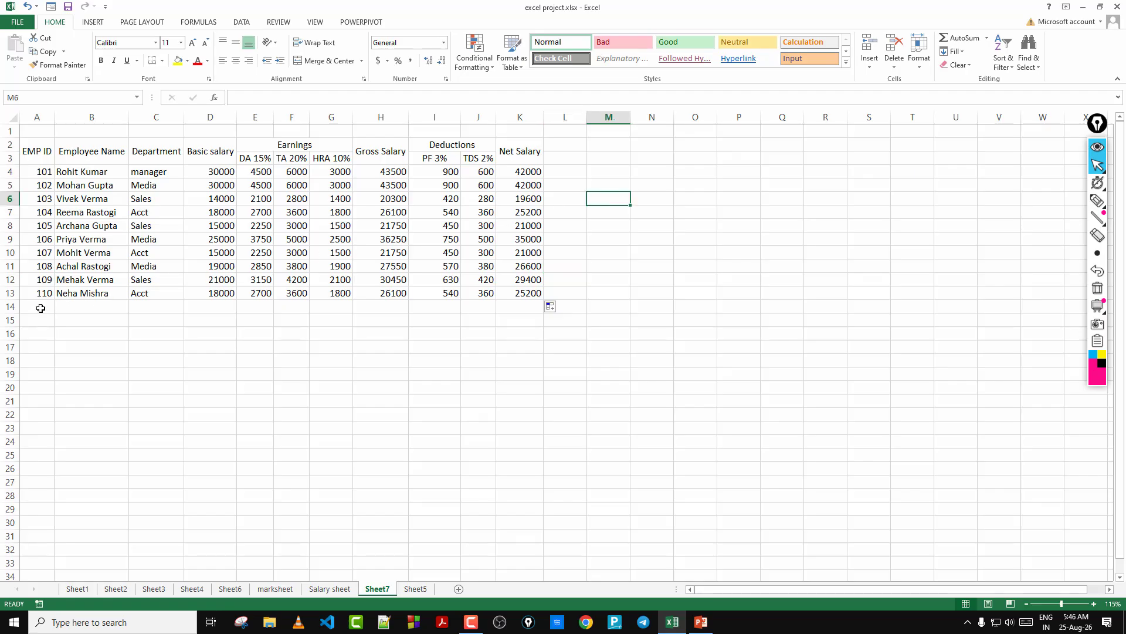
# Merge and center cells A14 to C14 below the employee list and label them Total.
pyautogui.moveTo(40, 308); pyautogui.dragTo(148, 306)
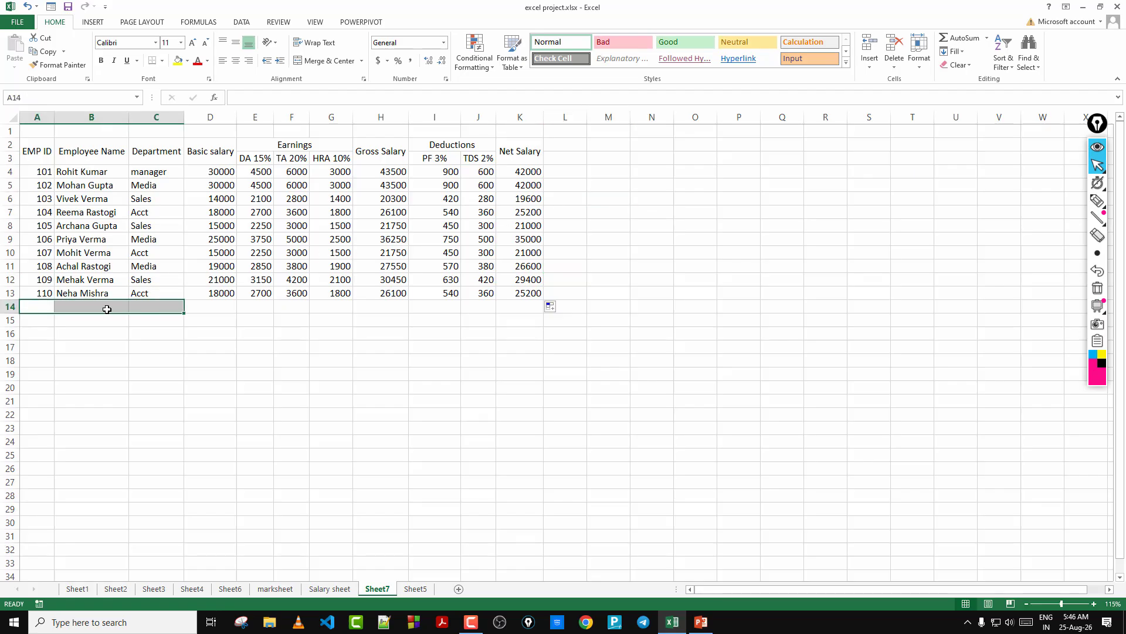
pyautogui.click(333, 61)
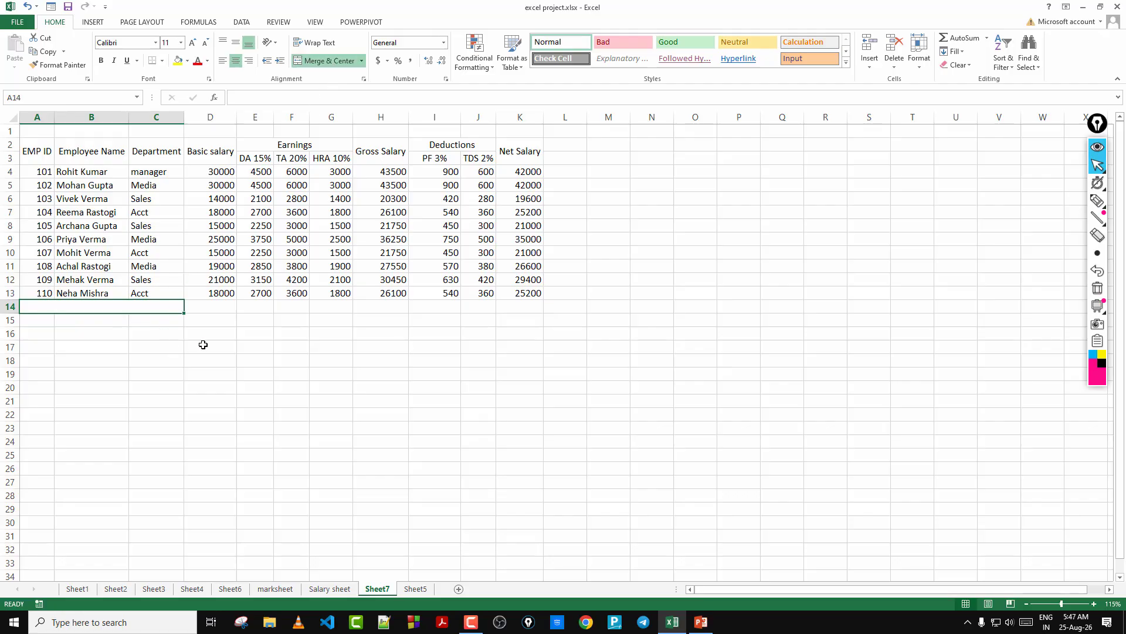
pyautogui.write('Tot')
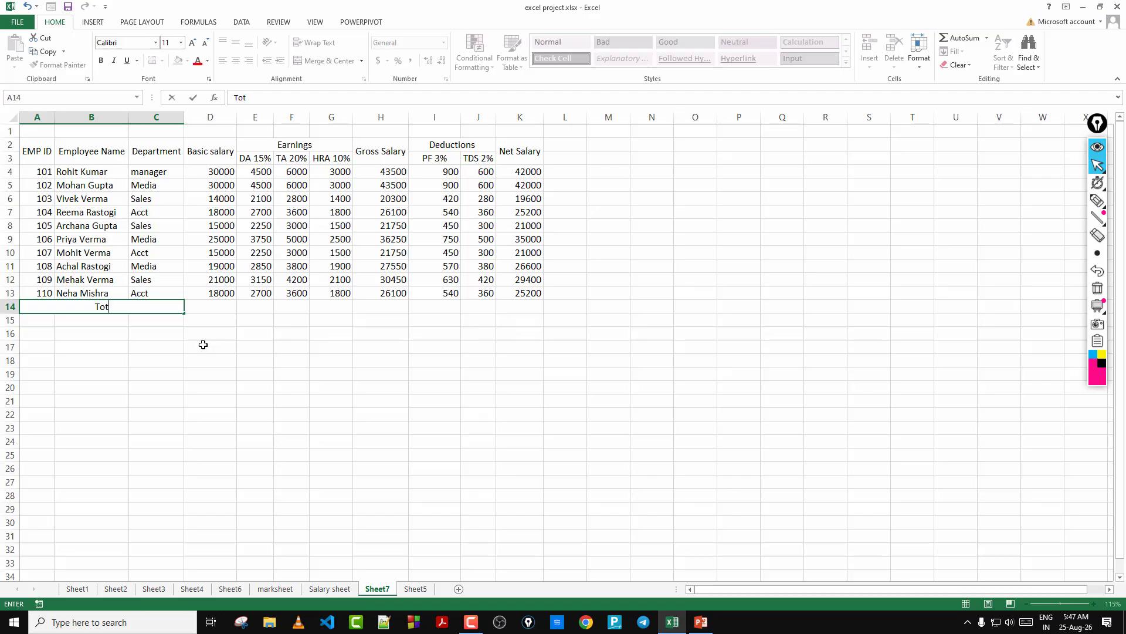
pyautogui.write('al')
pyautogui.click(199, 326)
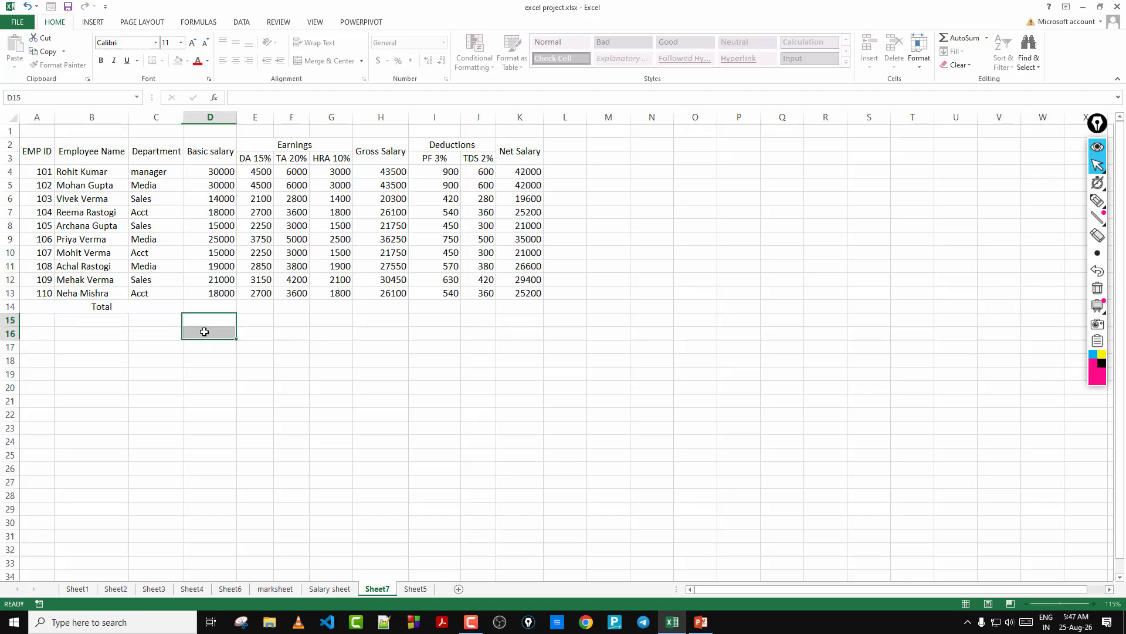
pyautogui.click(269, 341)
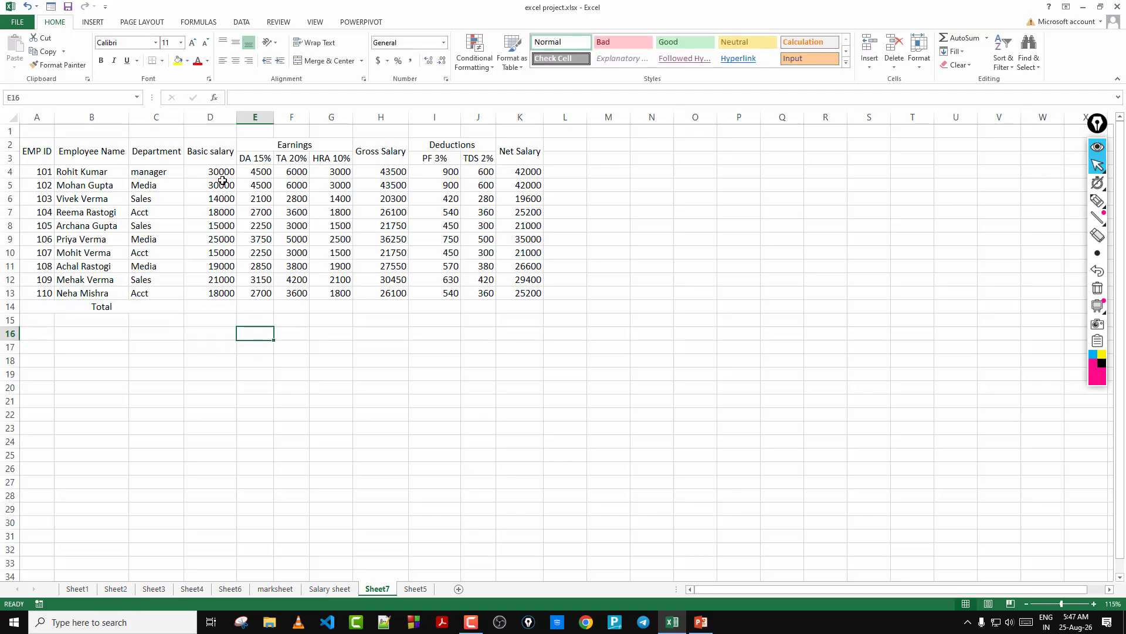
# Examine the basic salary and earnings columns and the empty Total row cells beneath the salary figures.
pyautogui.moveTo(223, 182); pyautogui.dragTo(223, 279)
pyautogui.moveTo(262, 182); pyautogui.dragTo(262, 266)
pyautogui.moveTo(294, 198); pyautogui.dragTo(299, 239)
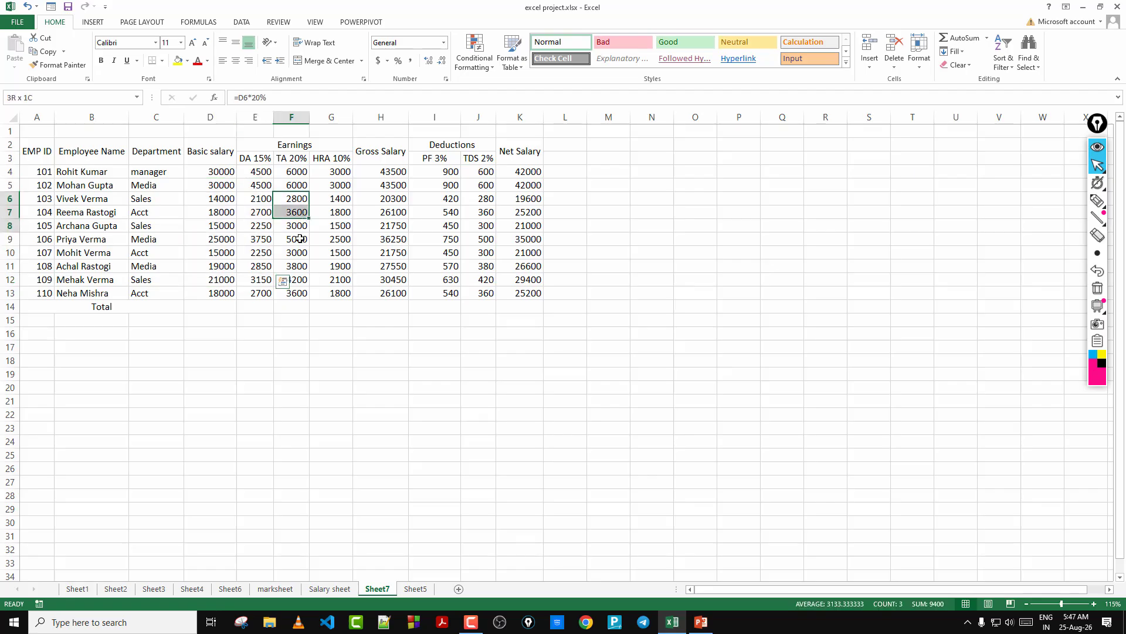
pyautogui.moveTo(333, 201); pyautogui.dragTo(340, 226)
pyautogui.click(225, 304)
pyautogui.moveTo(224, 304); pyautogui.dragTo(524, 296)
pyautogui.click(447, 332)
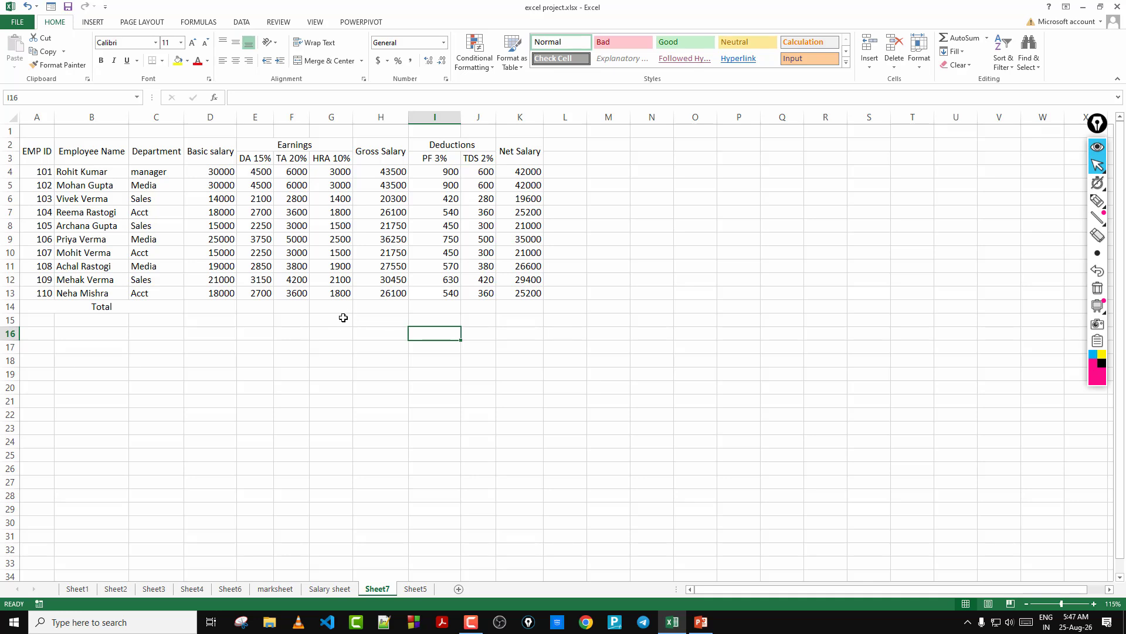
pyautogui.click(221, 305)
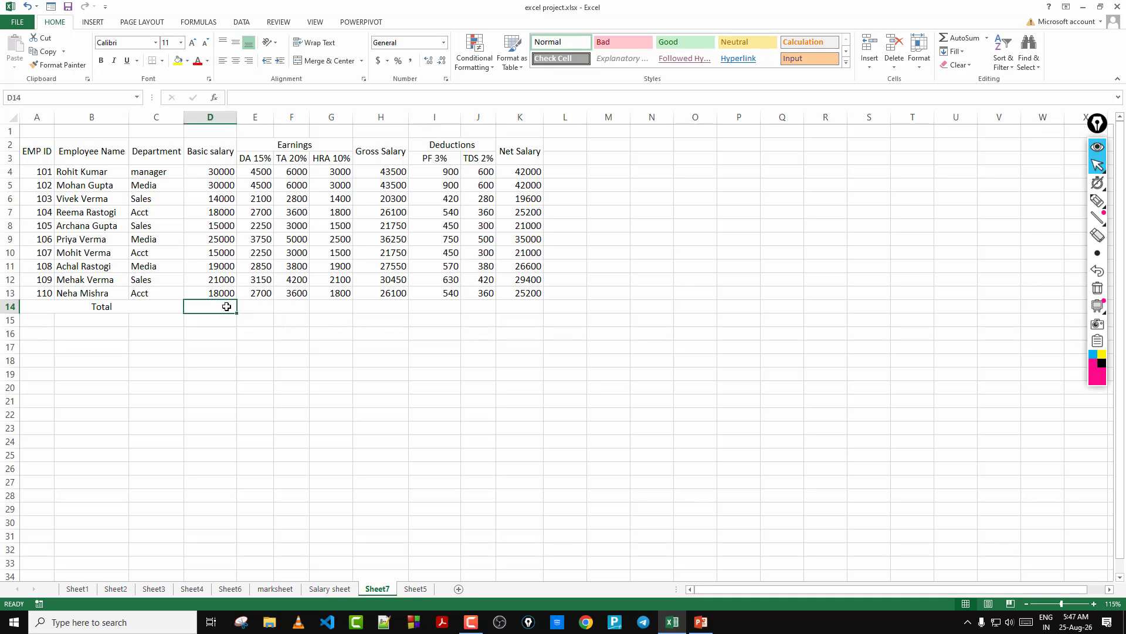
pyautogui.click(259, 309)
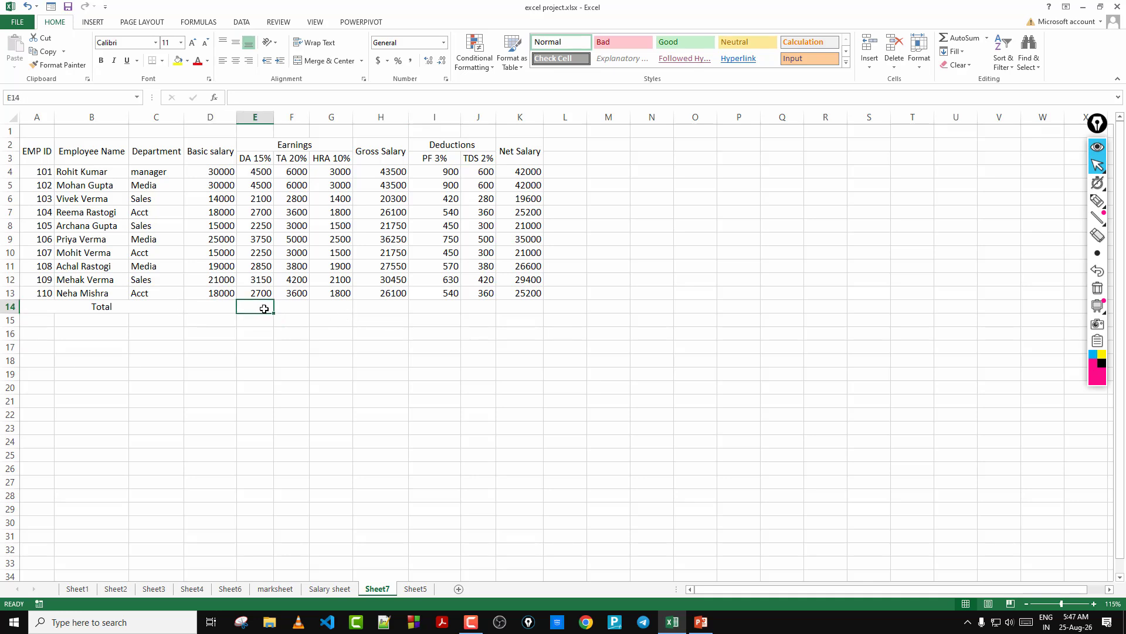
pyautogui.click(298, 306)
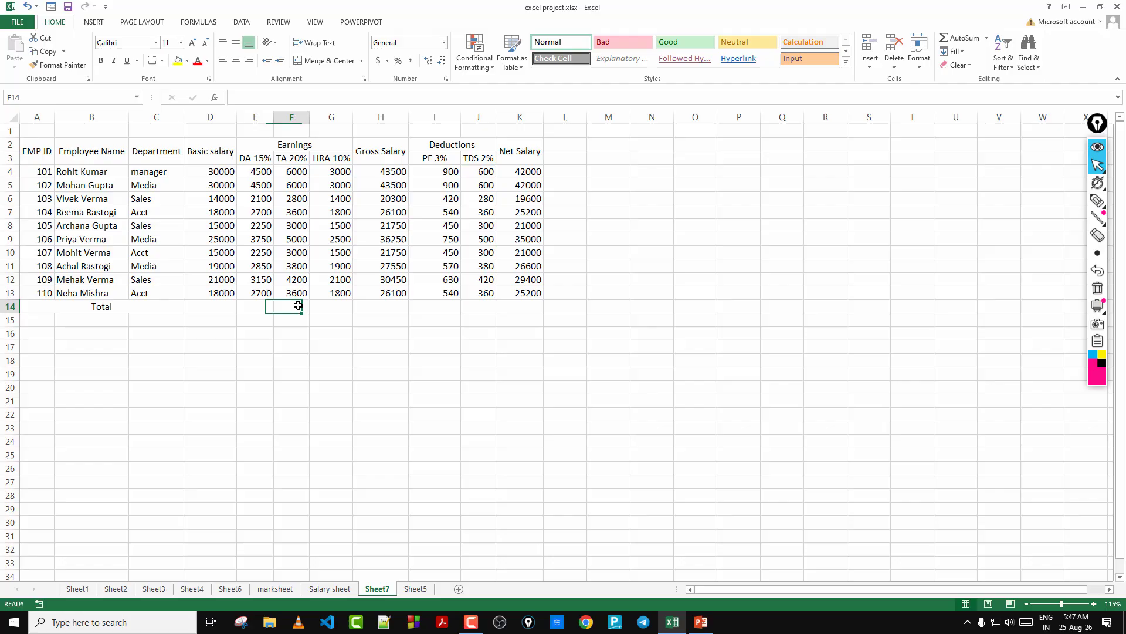
pyautogui.click(337, 304)
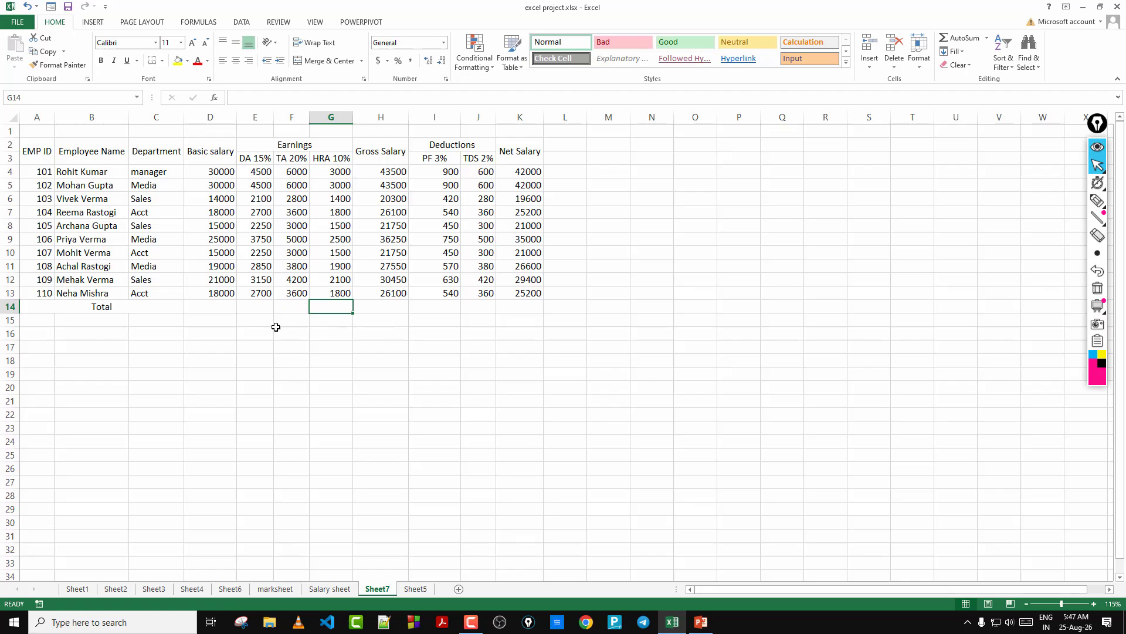
pyautogui.click(110, 310)
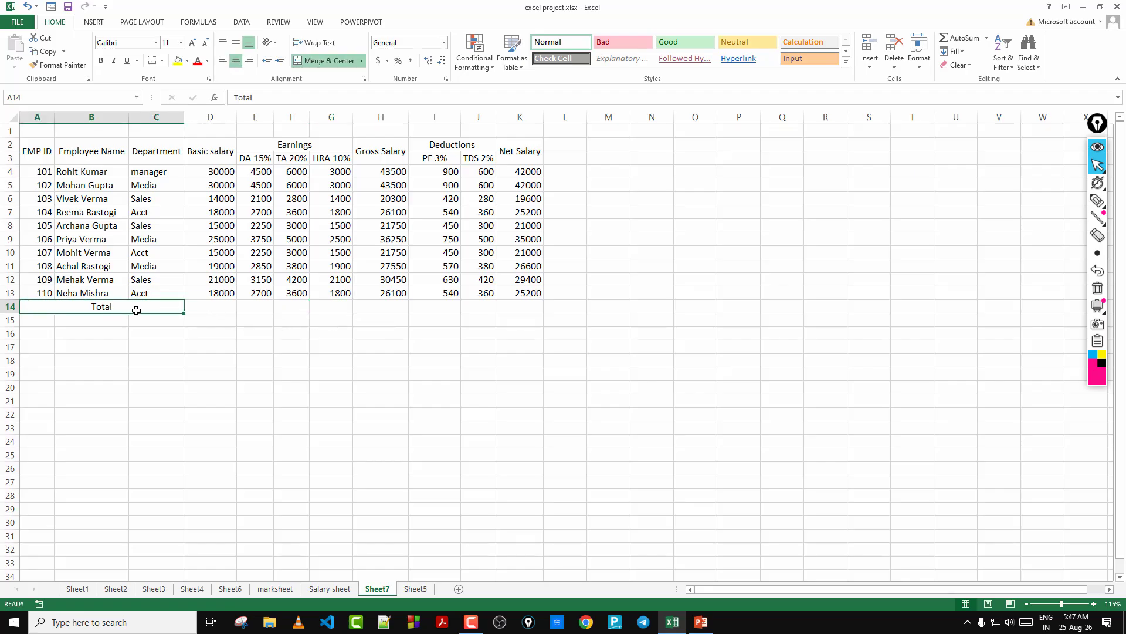
pyautogui.click(228, 302)
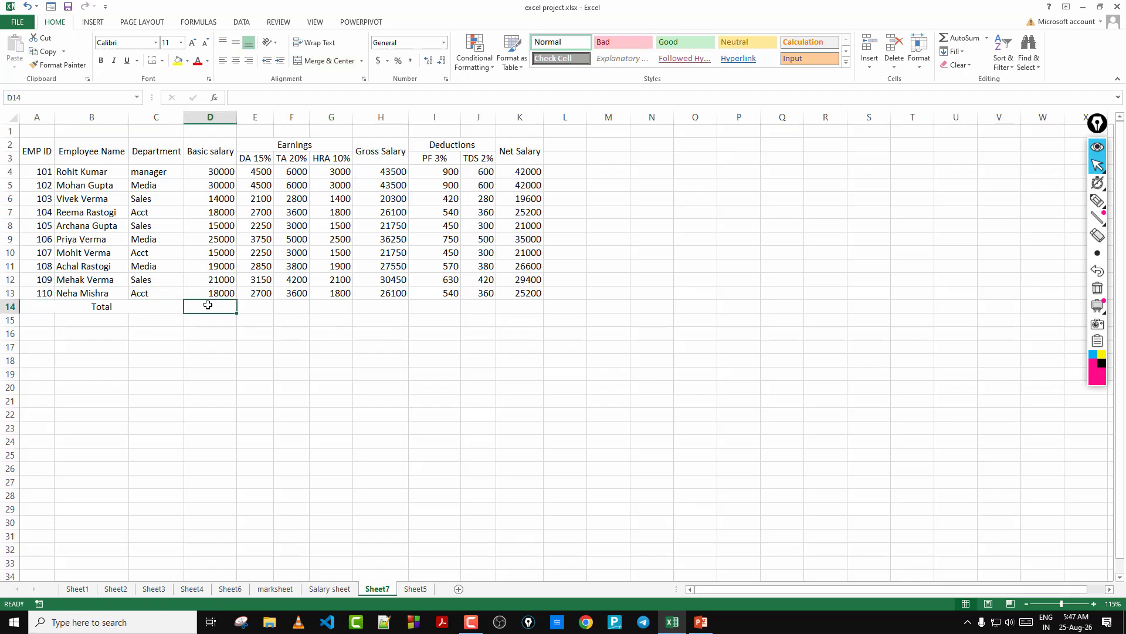
# Total the basic salaries in D14 with the formula =SUM(D4:D13) and fill it across the Total row to K14.
pyautogui.write('=')
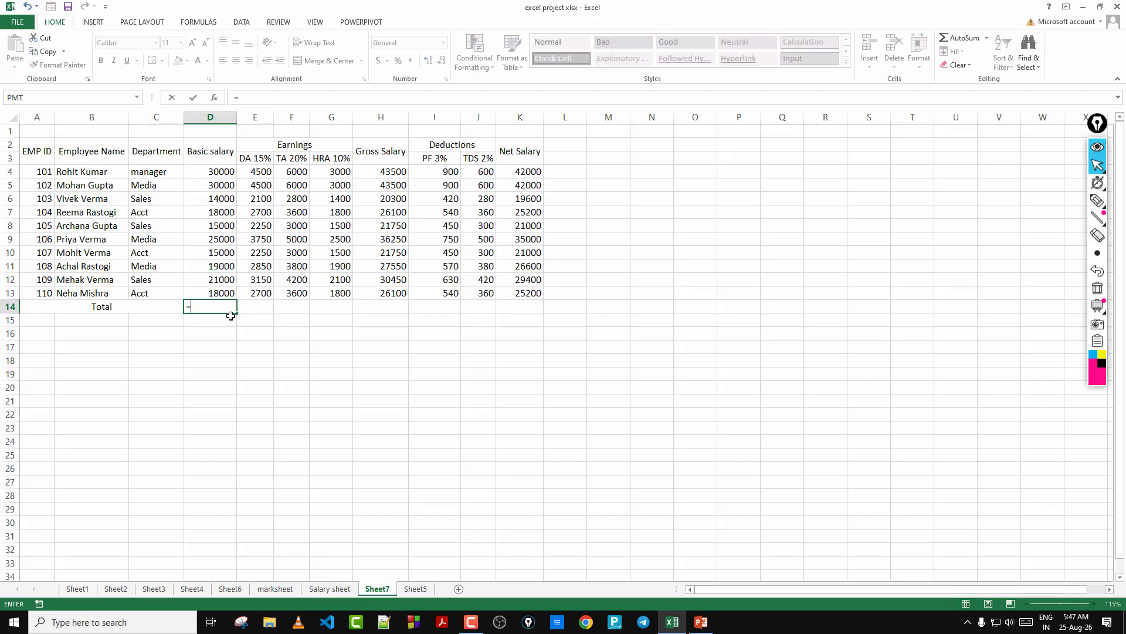
pyautogui.write('sum')
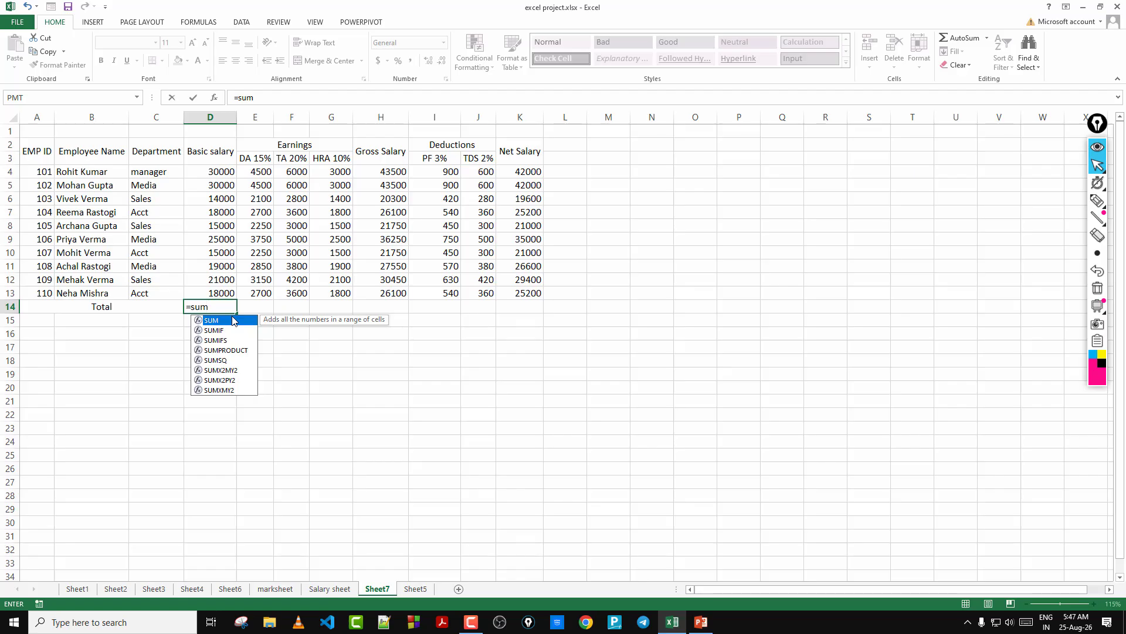
pyautogui.doubleClick(233, 321)
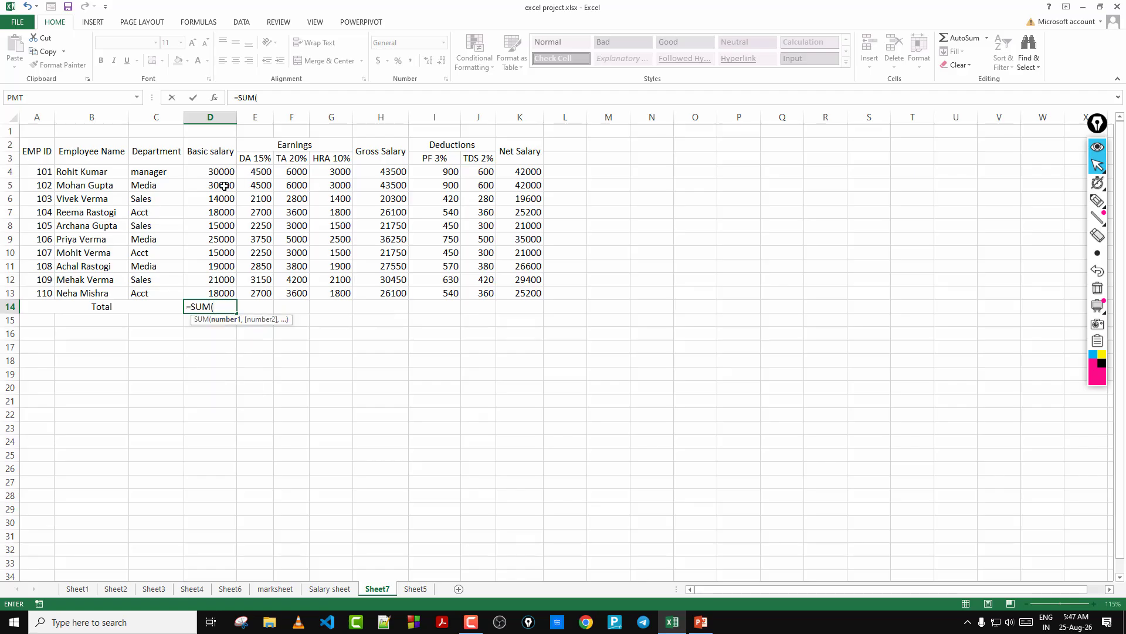
pyautogui.moveTo(225, 172); pyautogui.dragTo(225, 295)
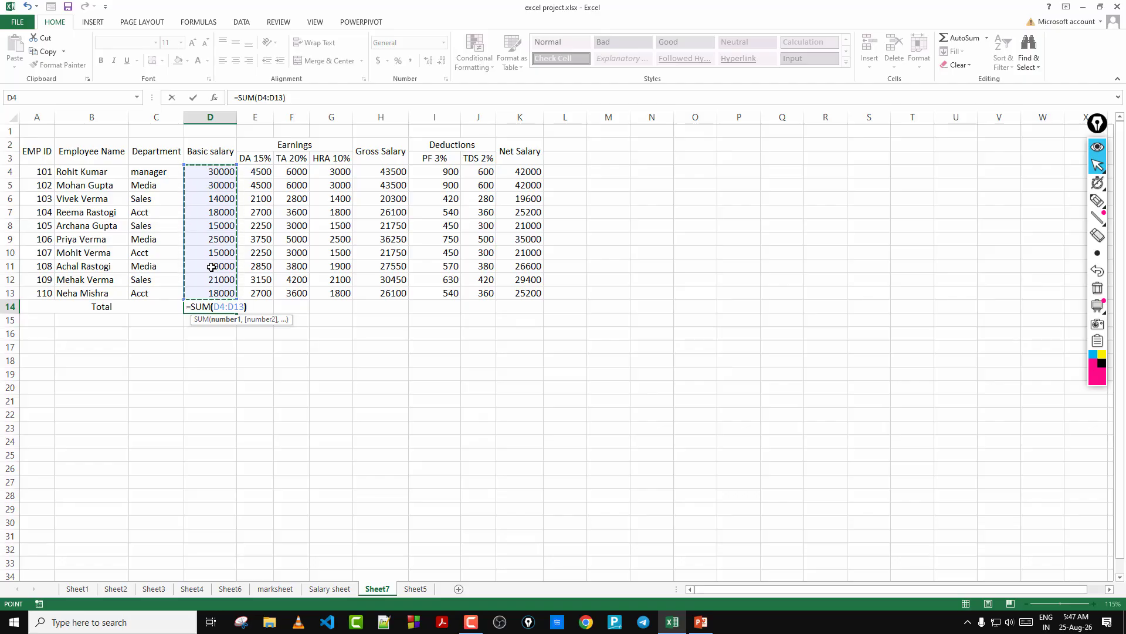
pyautogui.press('Return')
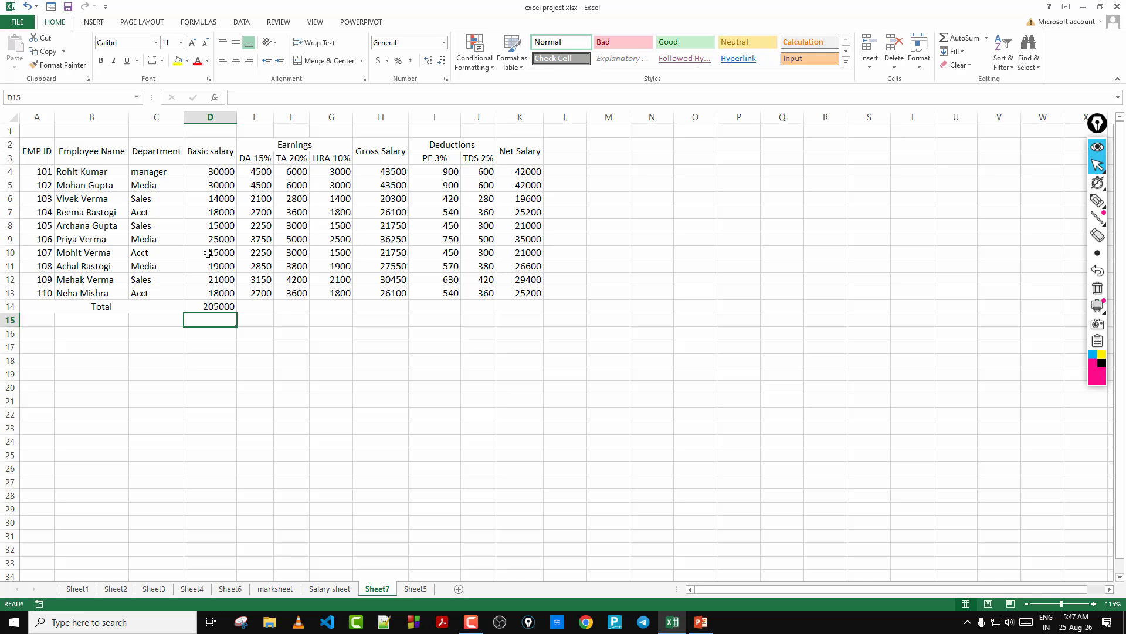
pyautogui.click(209, 306)
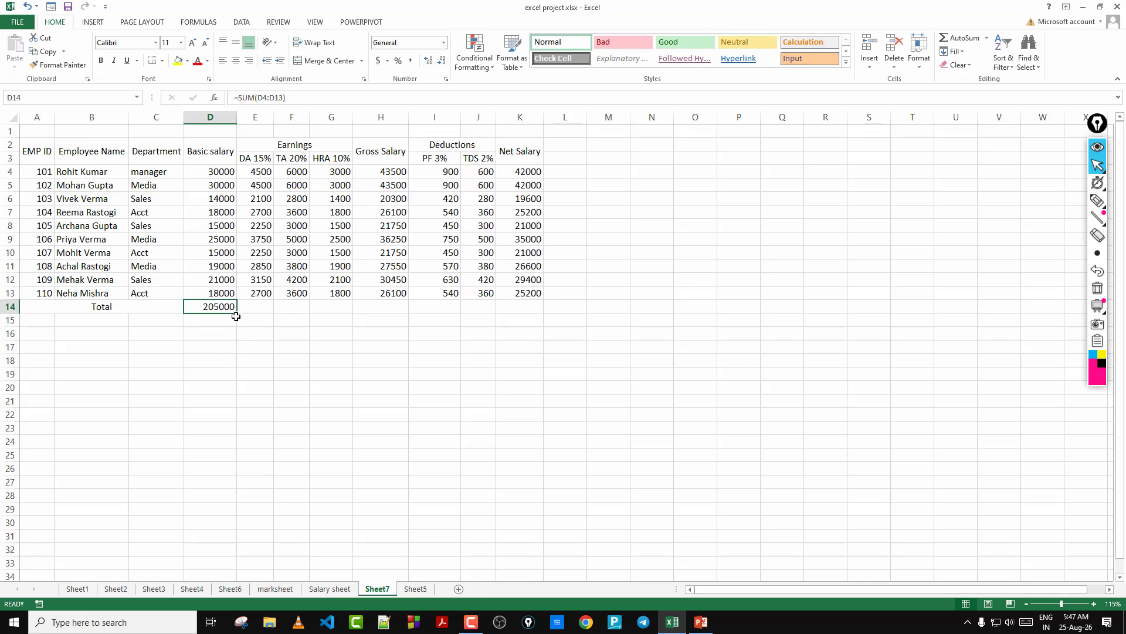
pyautogui.moveTo(237, 315); pyautogui.dragTo(519, 333)
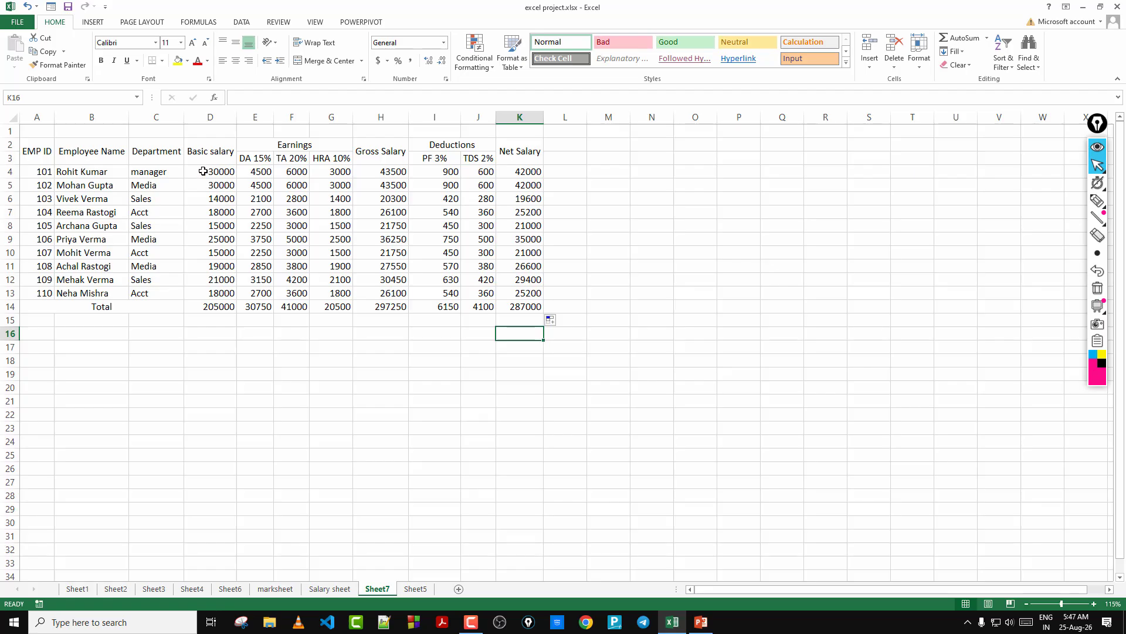
# Center the salary figures in D4 to K14 and the employee IDs in A4 to A13.
pyautogui.moveTo(205, 173); pyautogui.dragTo(518, 306)
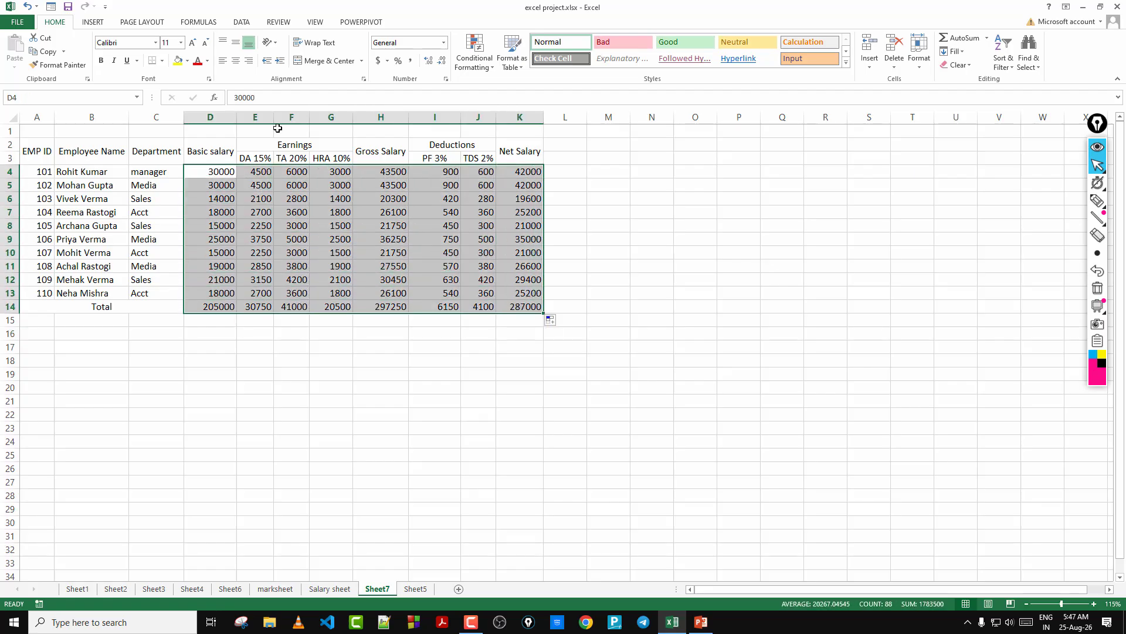
pyautogui.click(235, 61)
pyautogui.click(328, 346)
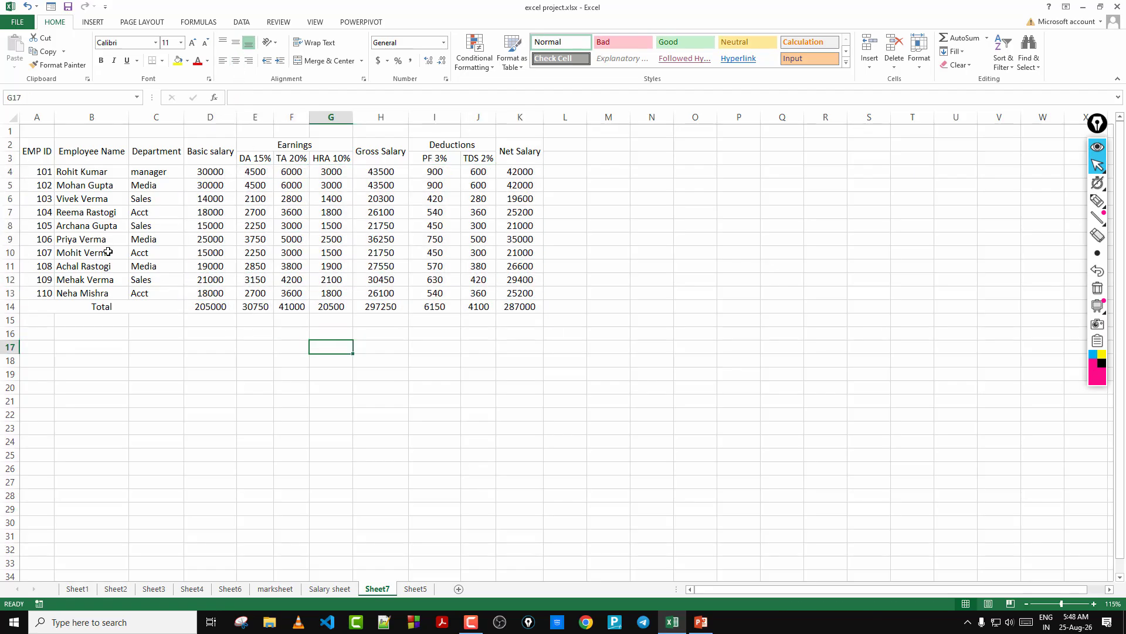
pyautogui.moveTo(36, 170); pyautogui.dragTo(44, 292)
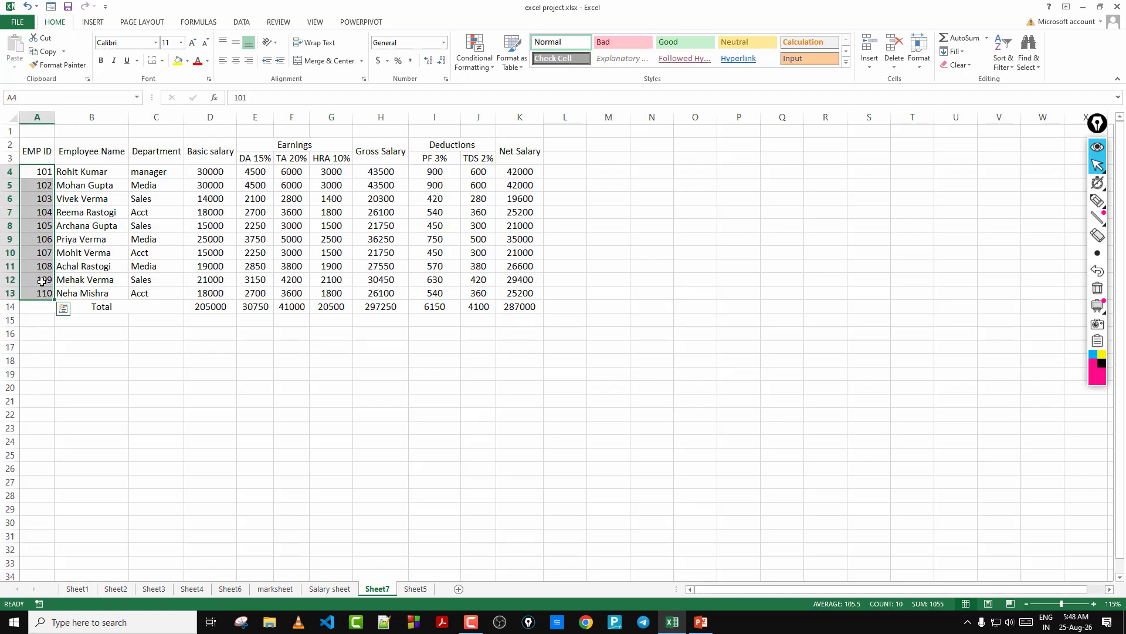
pyautogui.click(235, 60)
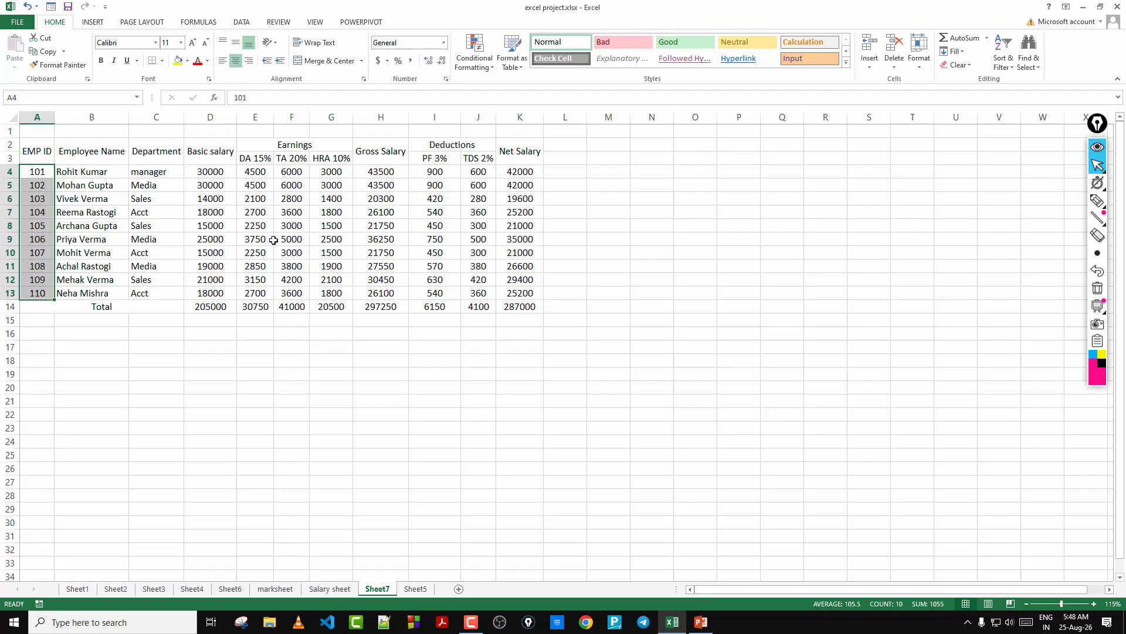
pyautogui.click(316, 360)
# Merge and center cells A1 to K1 and enter the title "Employee Salary Sheet - May 2026".
pyautogui.click(45, 132)
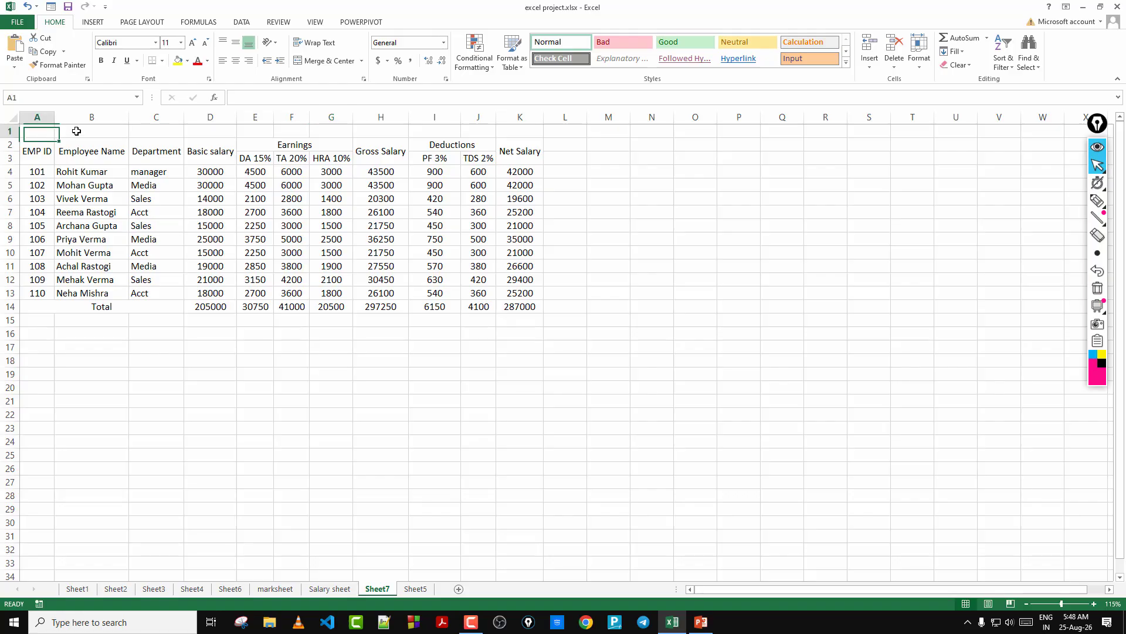
pyautogui.moveTo(76, 131); pyautogui.dragTo(520, 127)
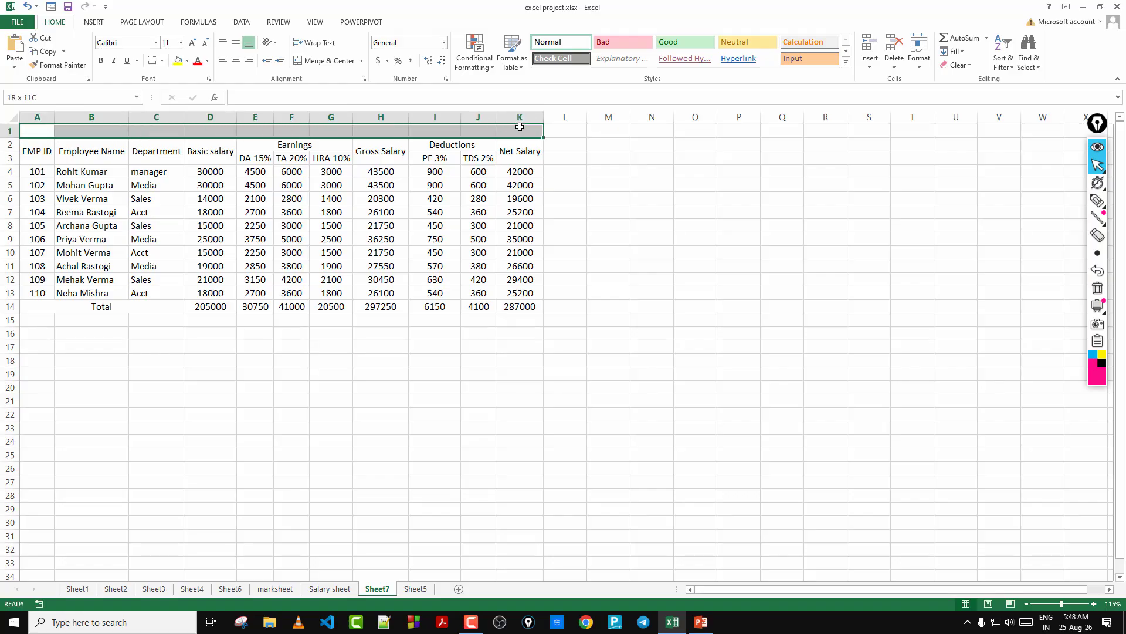
pyautogui.click(327, 61)
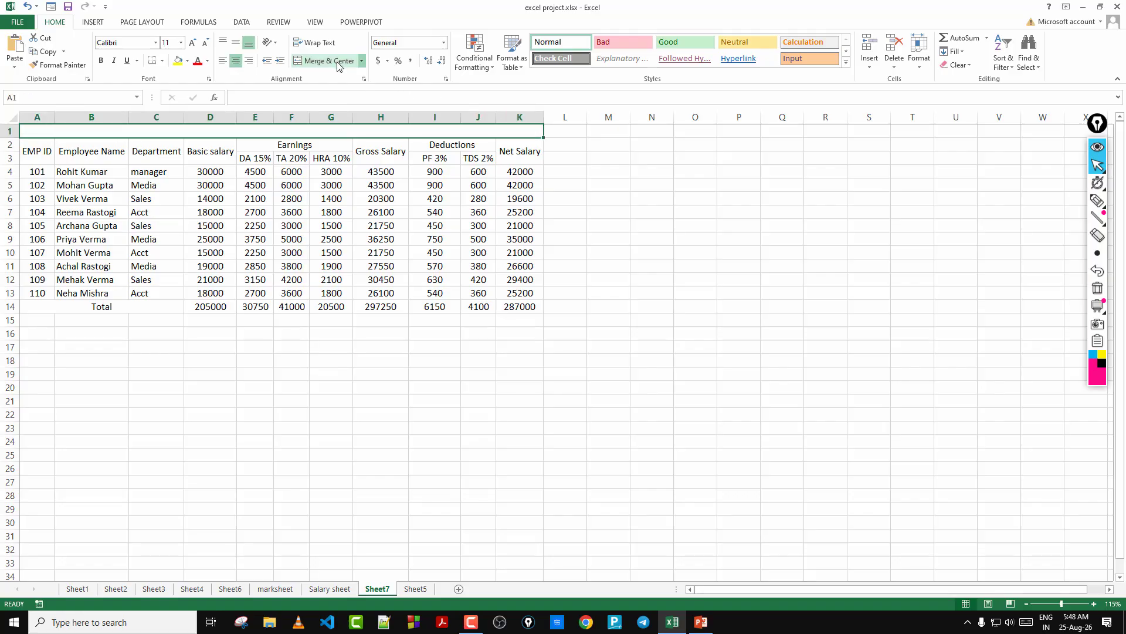
pyautogui.doubleClick(331, 134)
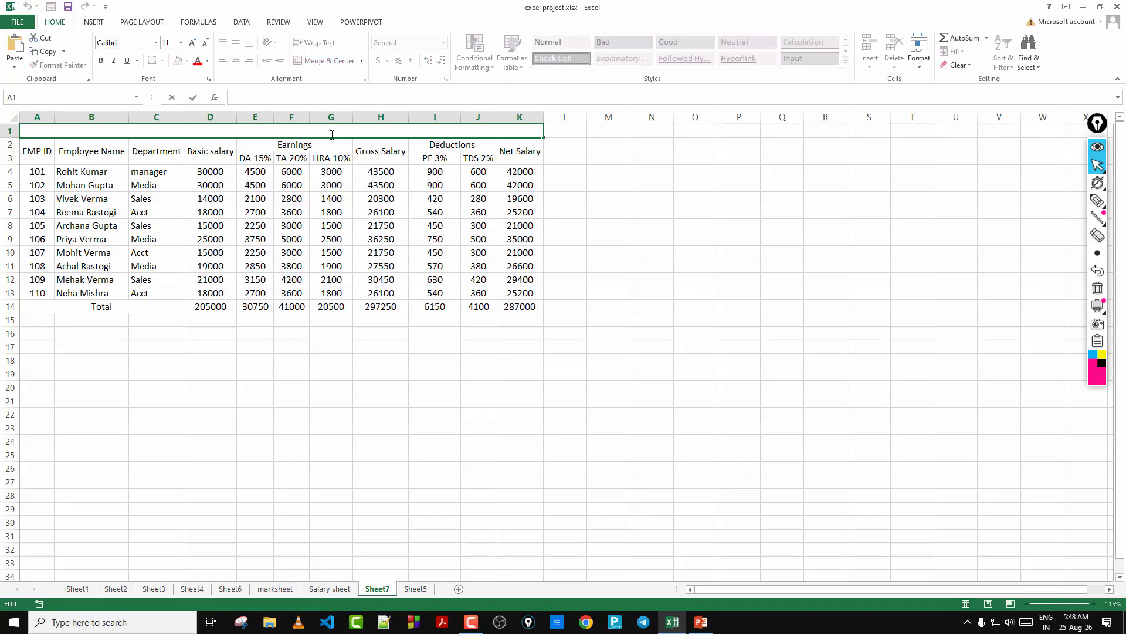
pyautogui.write('Employee Salary Sheet -')
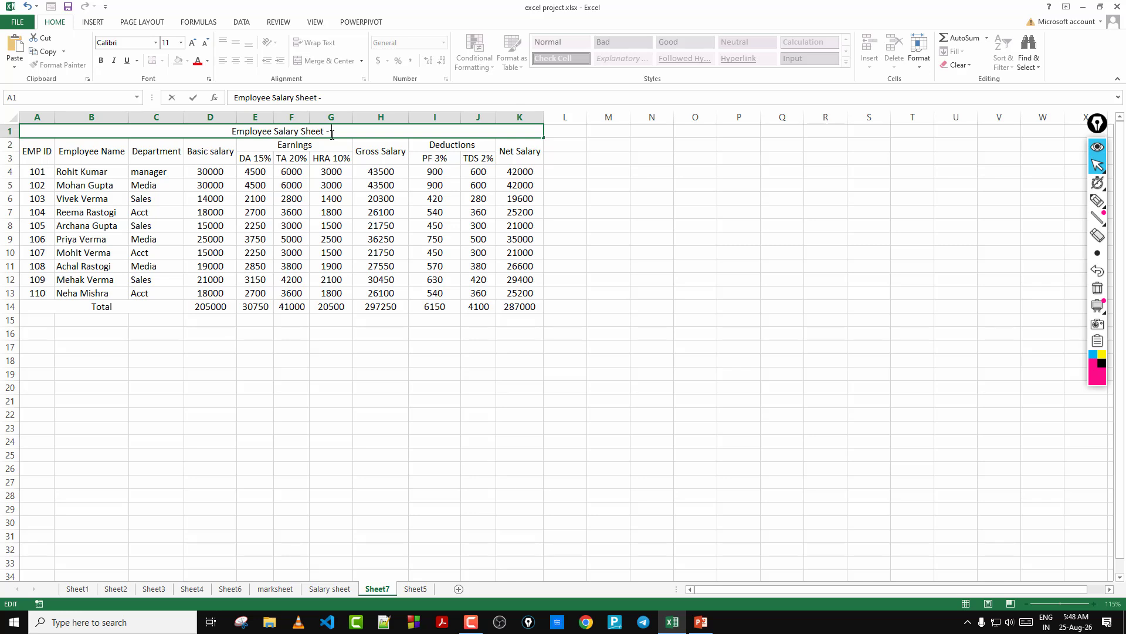
pyautogui.write(' Ma')
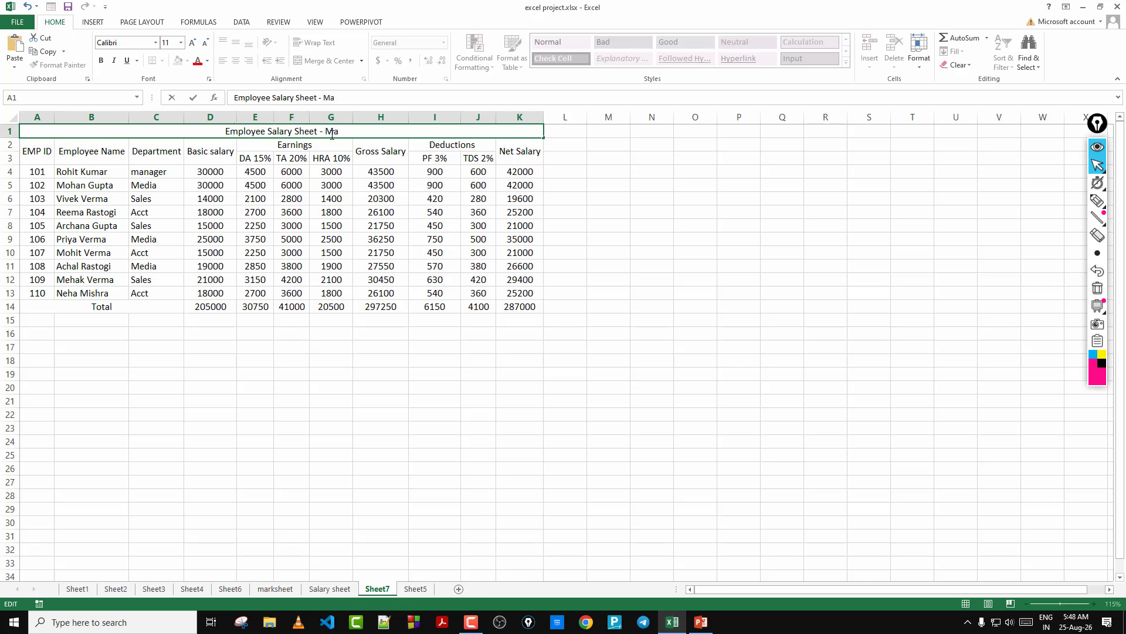
pyautogui.write('y')
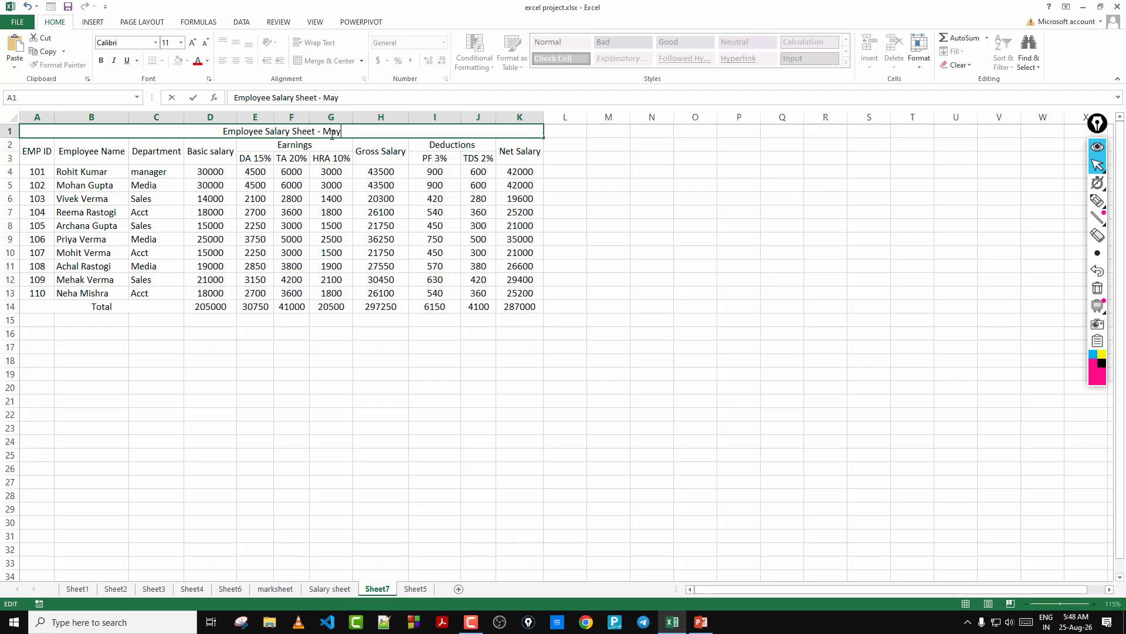
pyautogui.write(' 2026')
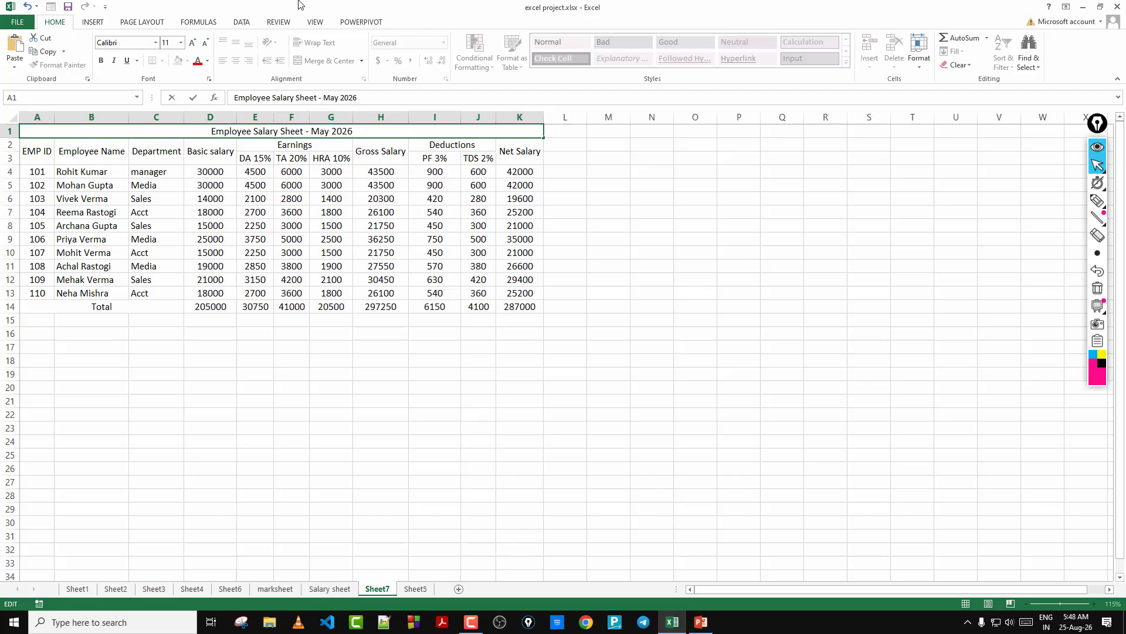
pyautogui.click(602, 308)
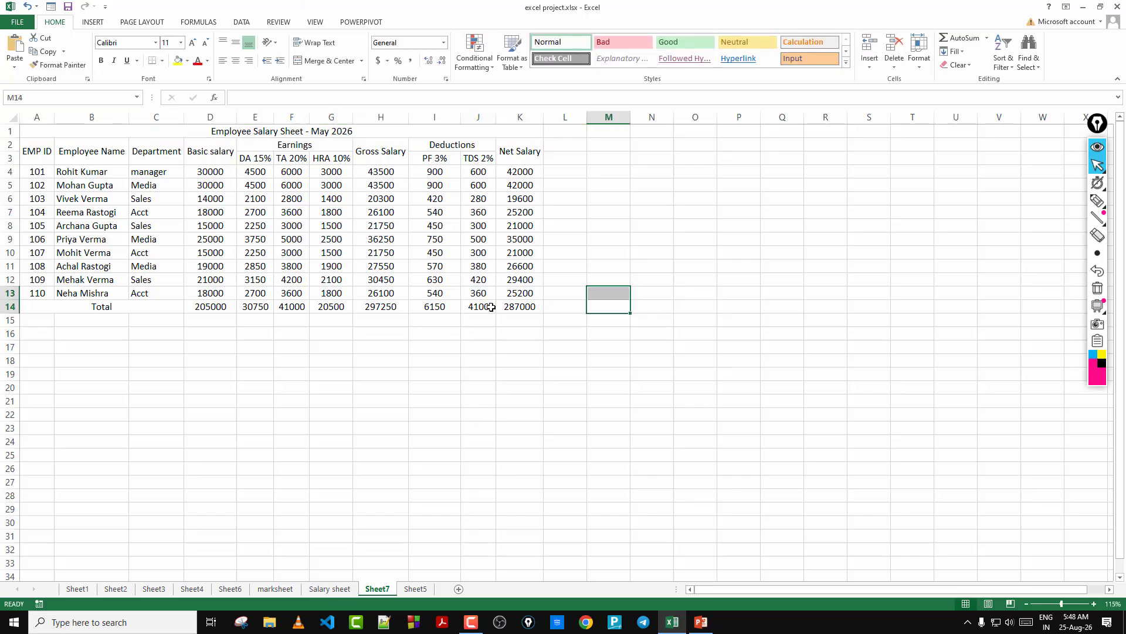
# Apply all borders to the whole salary table from A1 to K14.
pyautogui.moveTo(38, 130); pyautogui.dragTo(302, 309)
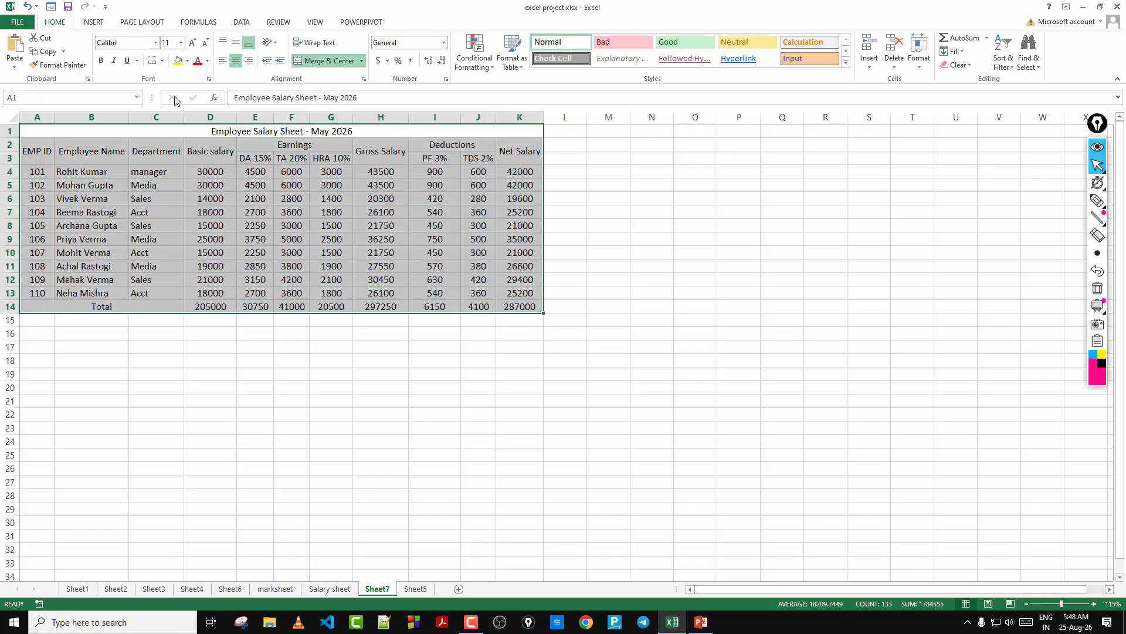
pyautogui.click(163, 61)
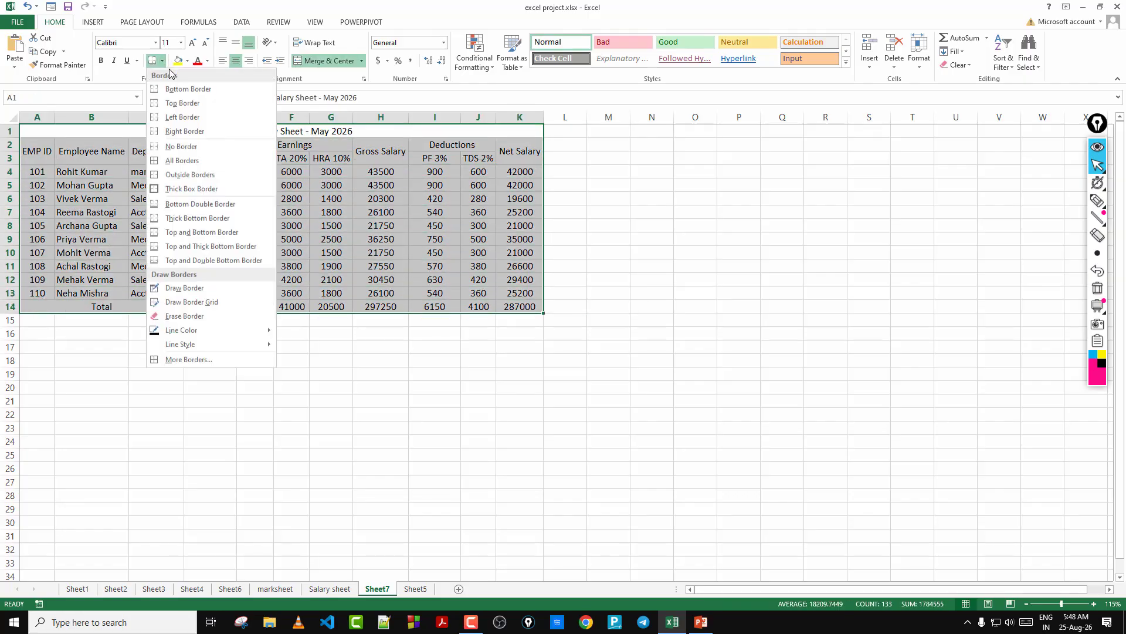
pyautogui.click(199, 160)
pyautogui.moveTo(322, 335); pyautogui.dragTo(326, 346)
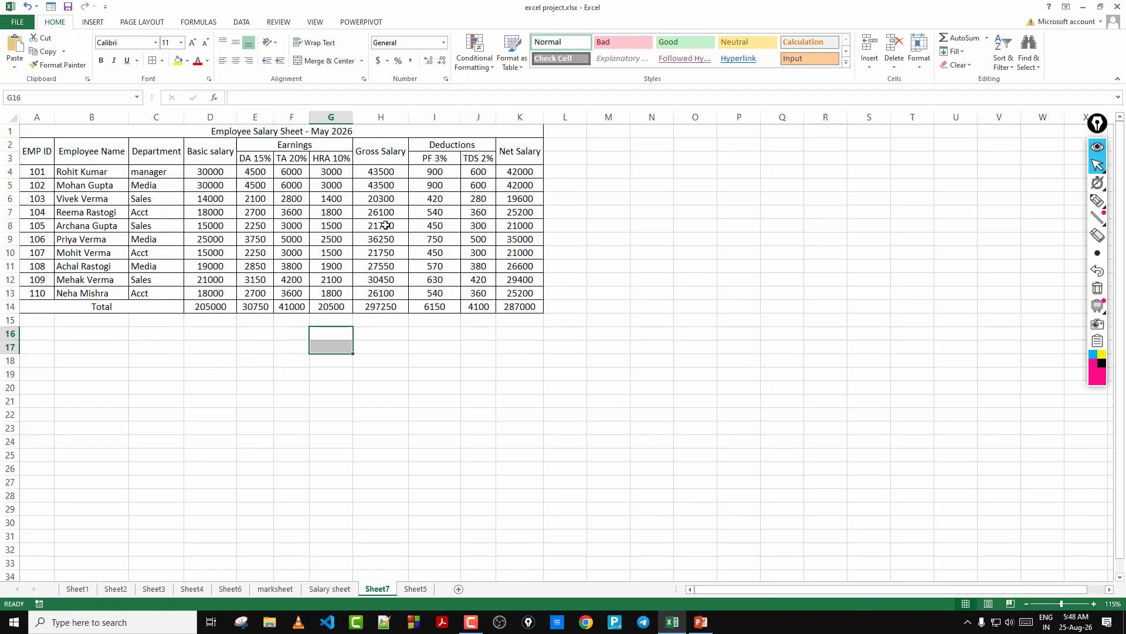
# Make the column headings in rows 2 and 3, from EMP ID to Net Salary, bold.
pyautogui.moveTo(48, 154); pyautogui.dragTo(524, 153)
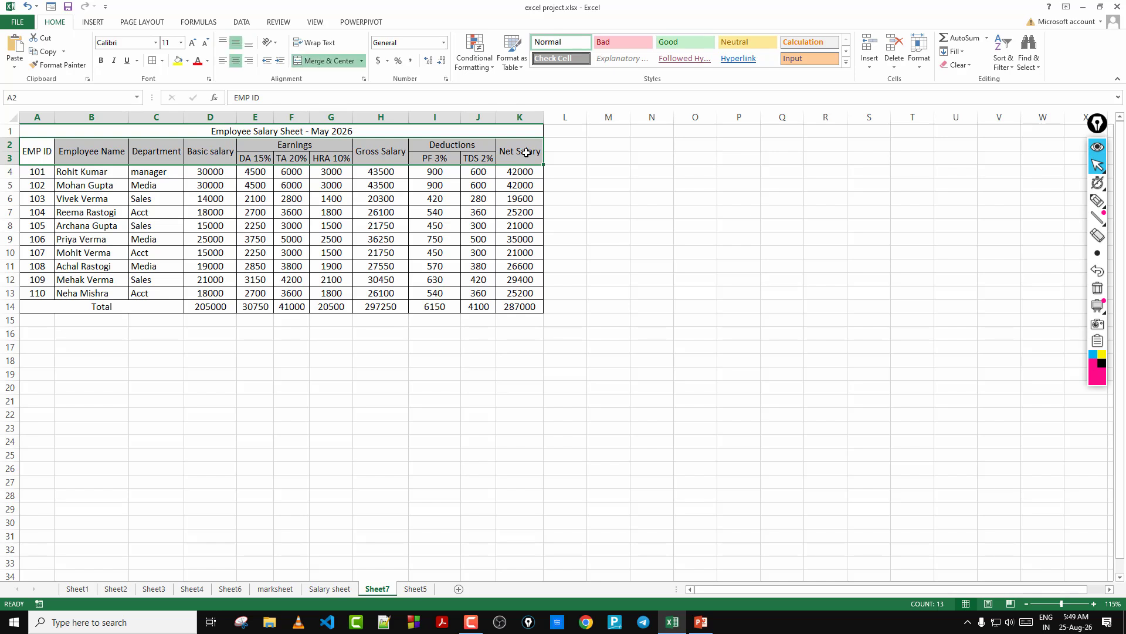
pyautogui.click(101, 61)
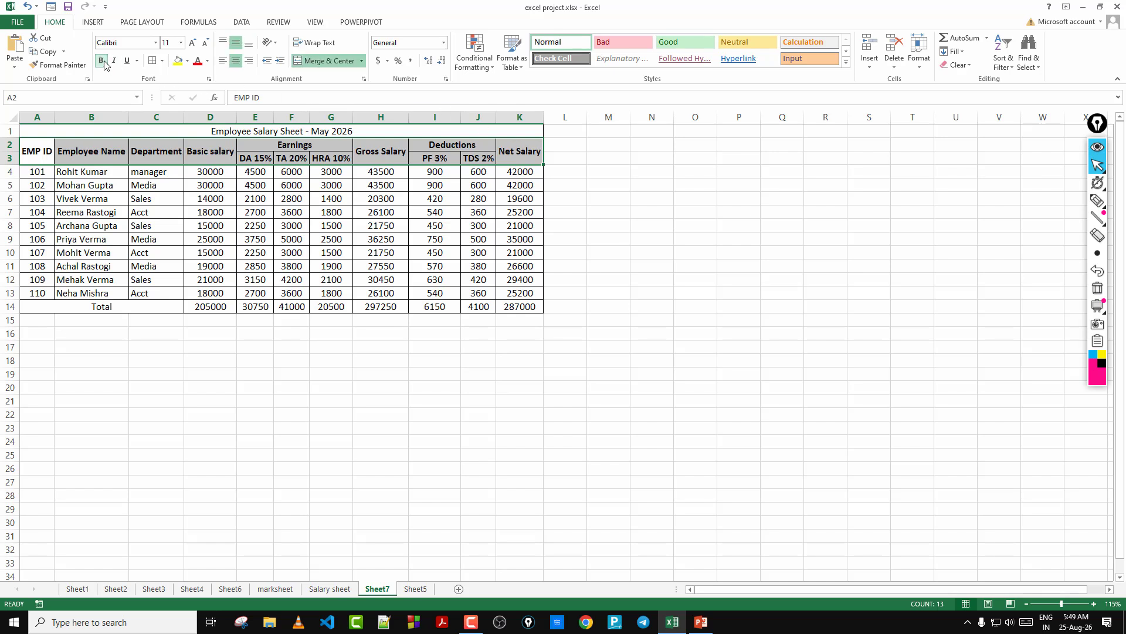
pyautogui.click(507, 419)
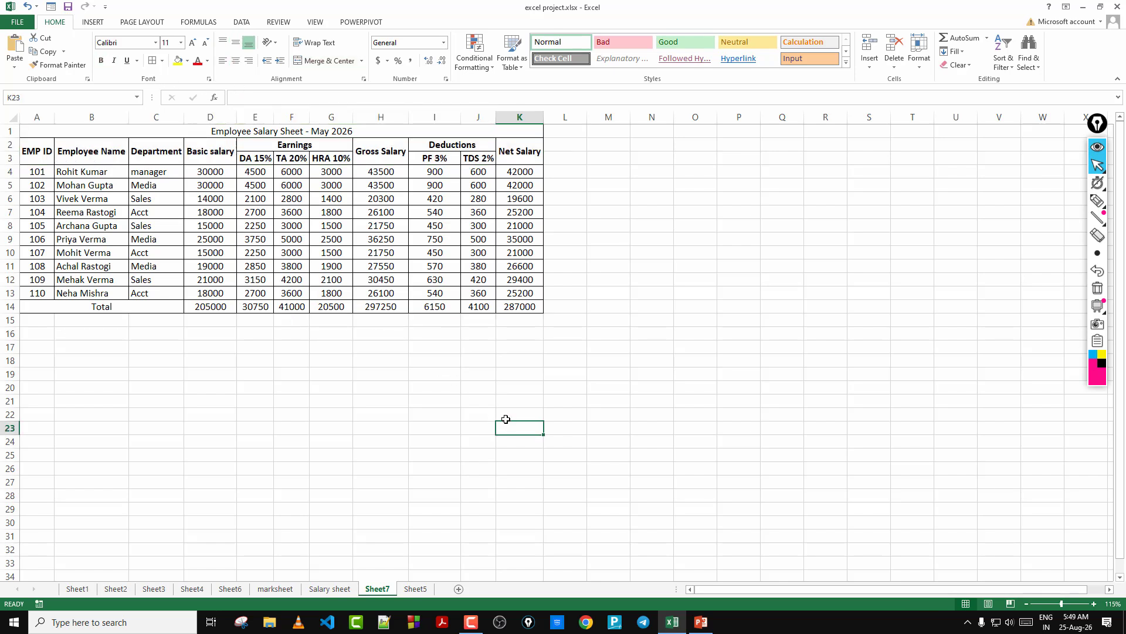
# Enlarge the sheet title in row 1 to font size 24 and make it bold.
pyautogui.click(104, 132)
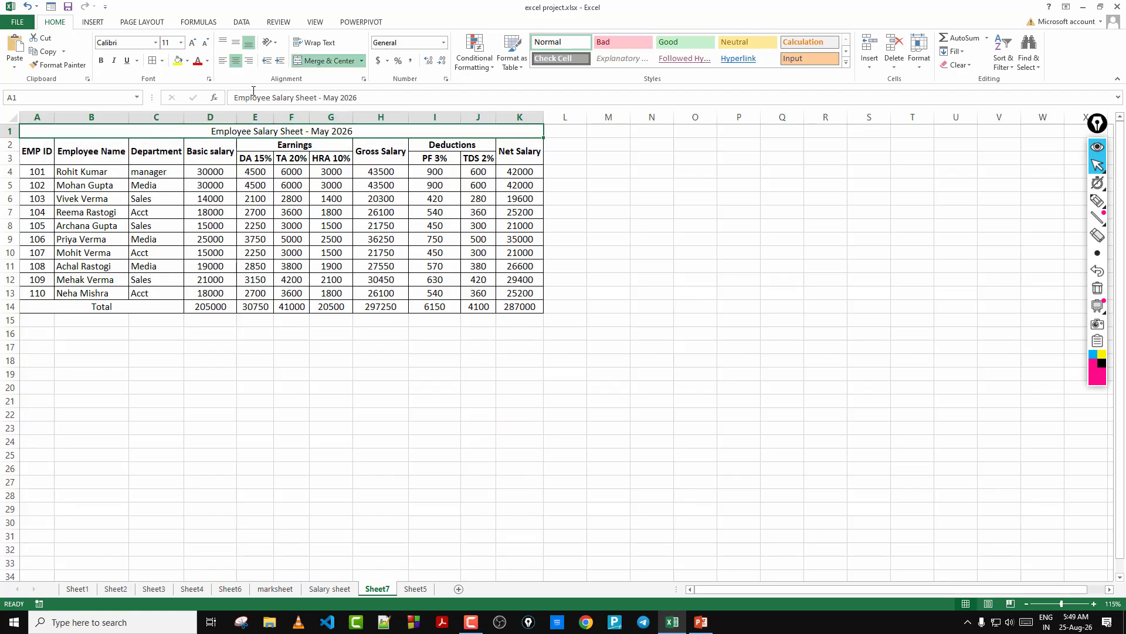
pyautogui.click(193, 43)
pyautogui.click(194, 43)
pyautogui.click(193, 43)
pyautogui.click(194, 43)
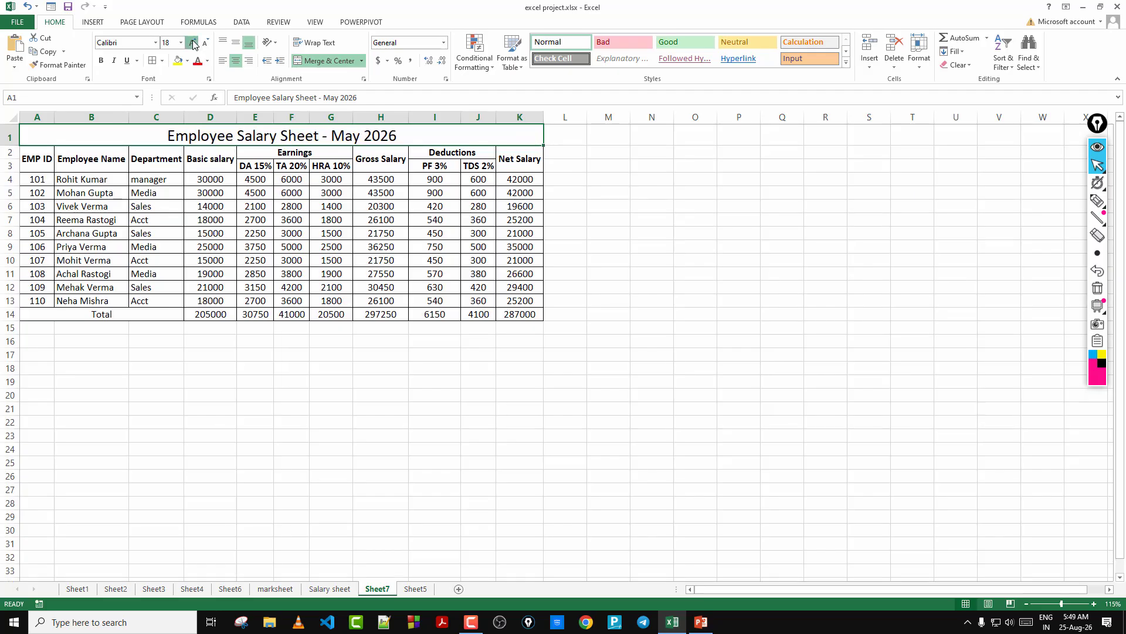
pyautogui.click(193, 42)
pyautogui.click(193, 43)
pyautogui.click(193, 42)
pyautogui.click(102, 63)
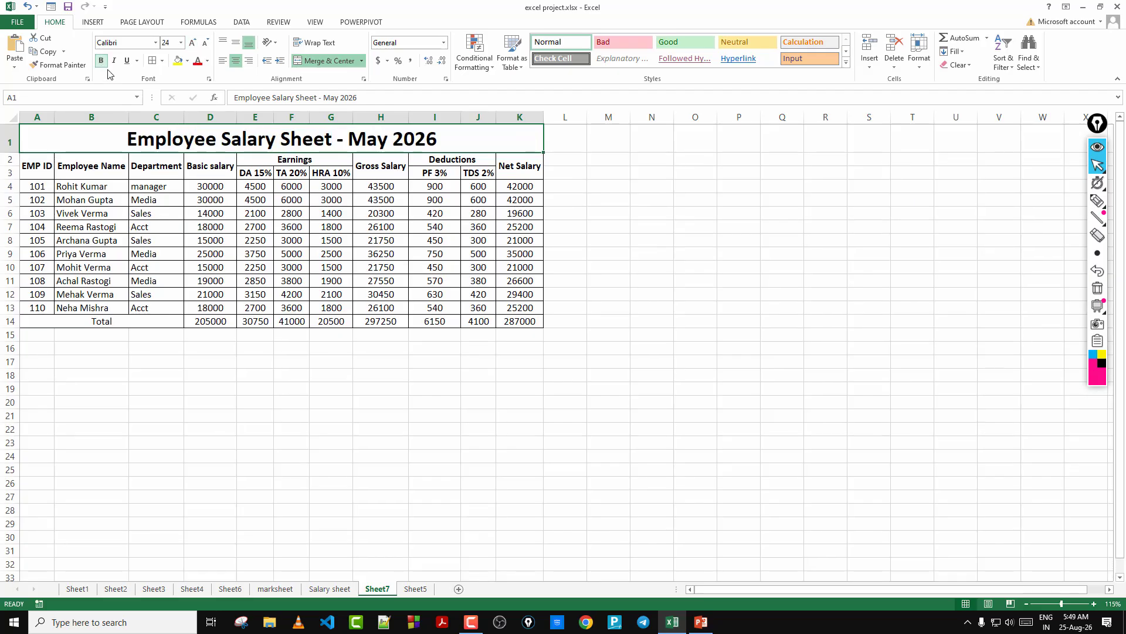
pyautogui.click(664, 278)
# Give the title row a dark green fill and white text.
pyautogui.click(470, 151)
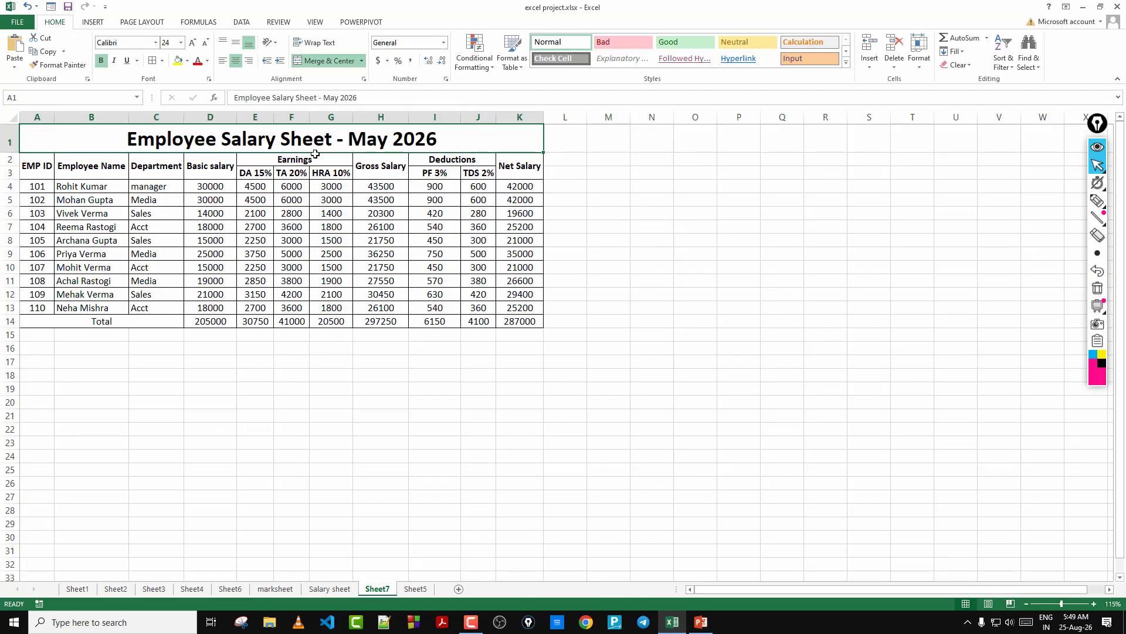
pyautogui.click(187, 61)
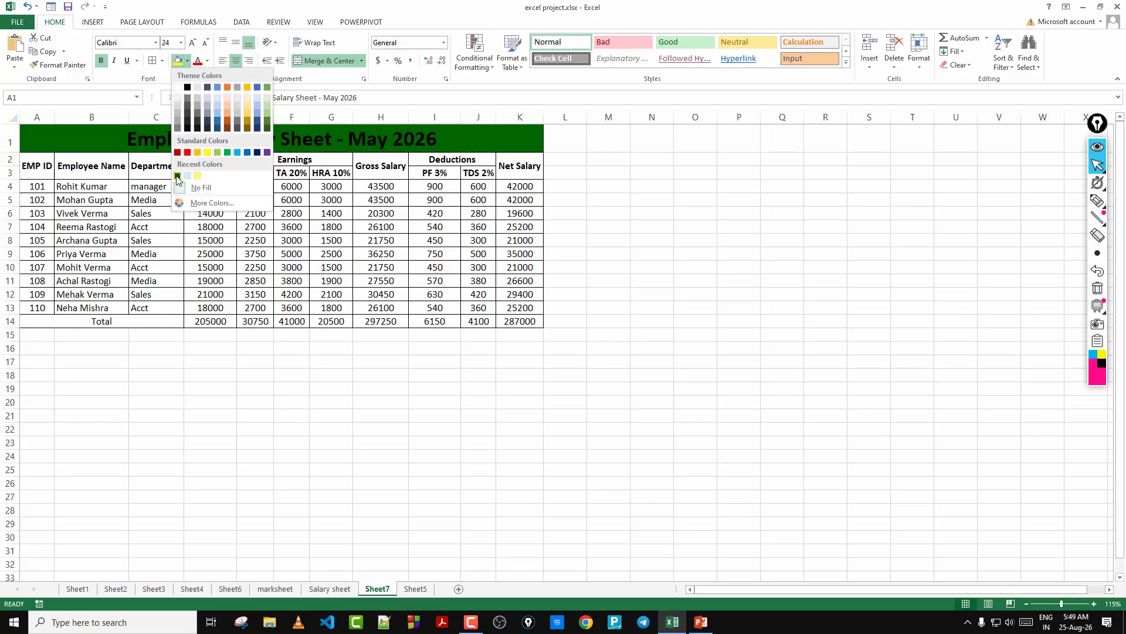
pyautogui.click(267, 128)
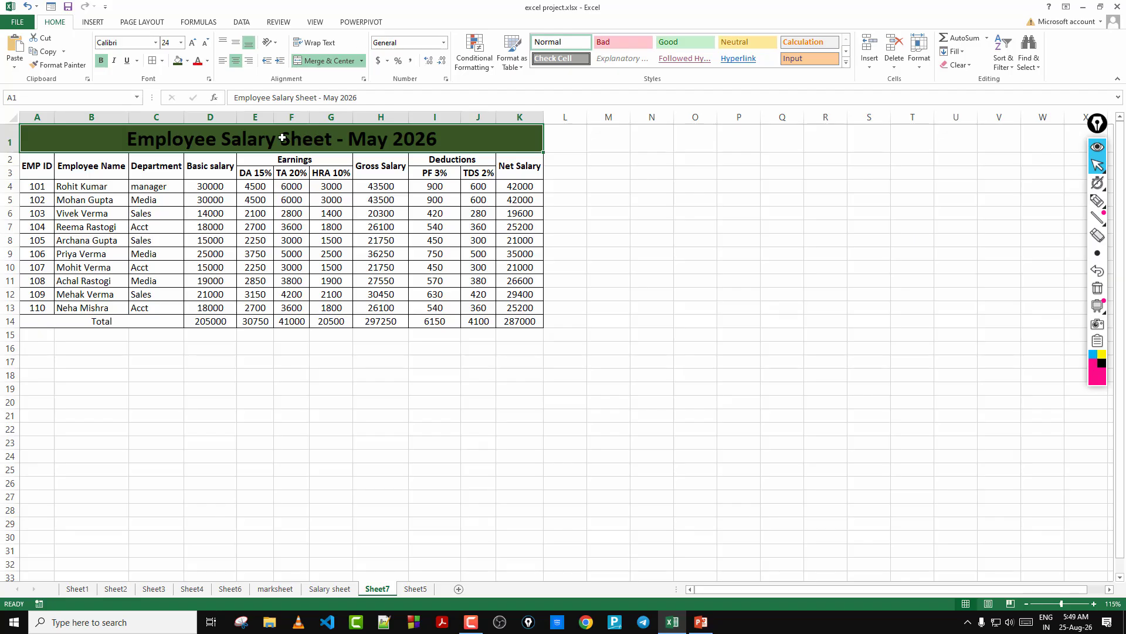
pyautogui.click(209, 62)
pyautogui.click(198, 105)
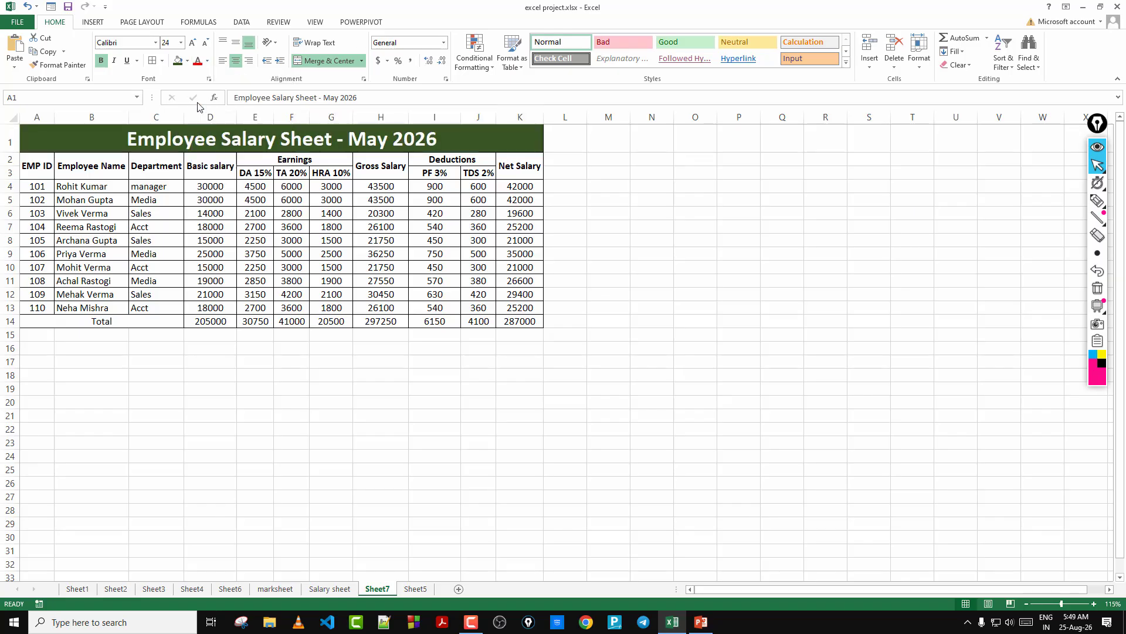
pyautogui.click(683, 186)
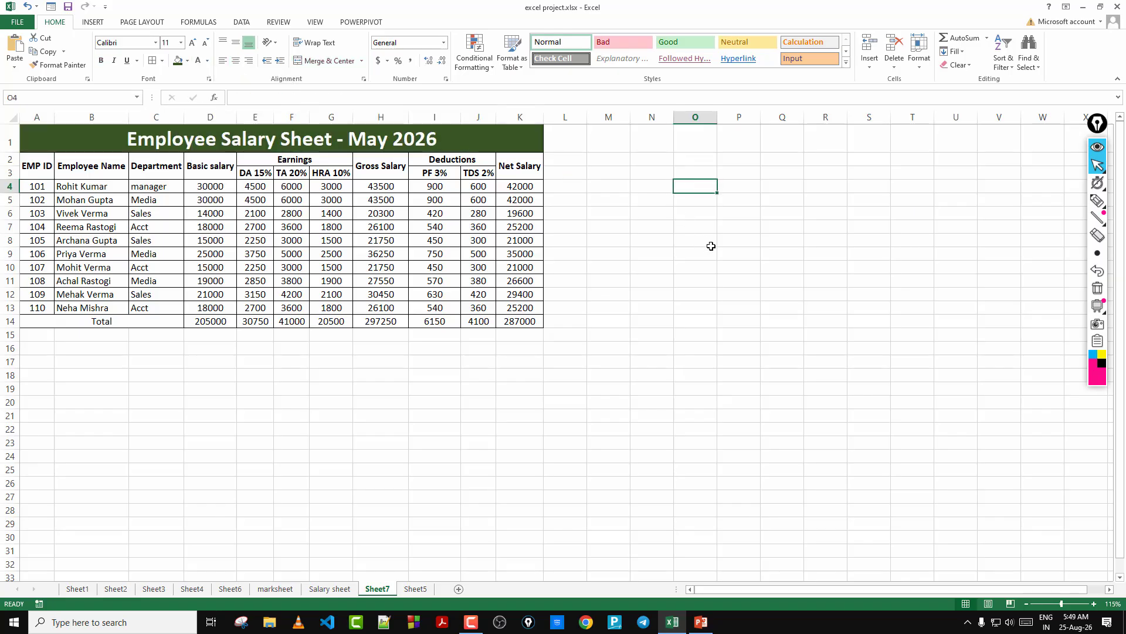
# Fill the column headings in rows 2 and 3, from EMP ID to Net Salary, with light green.
pyautogui.moveTo(36, 167); pyautogui.dragTo(518, 166)
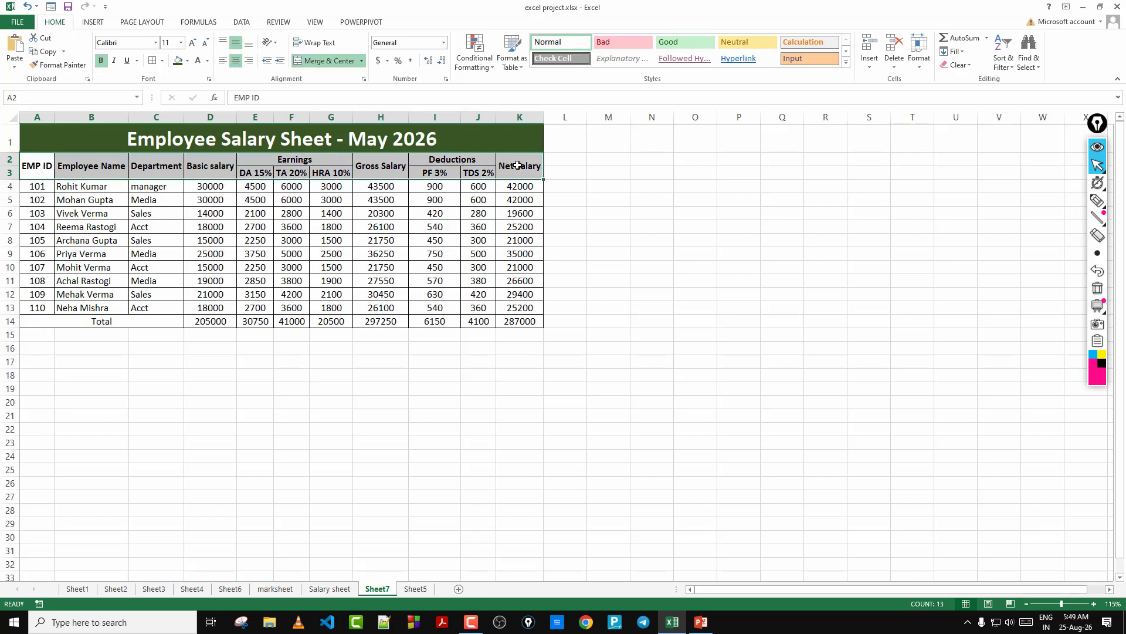
pyautogui.click(187, 60)
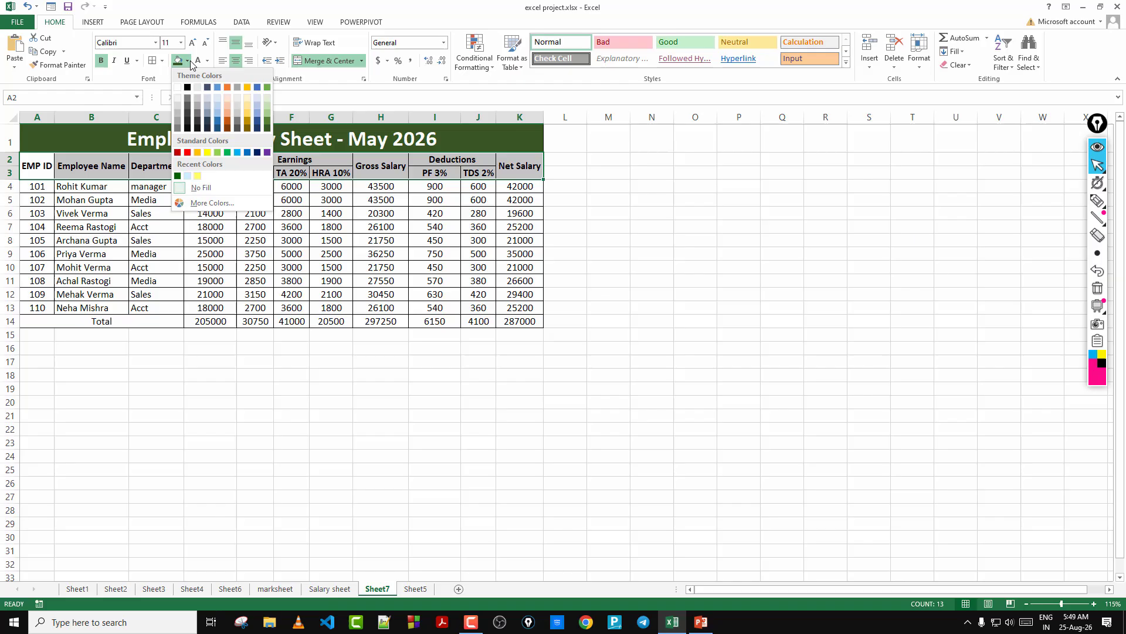
pyautogui.click(268, 97)
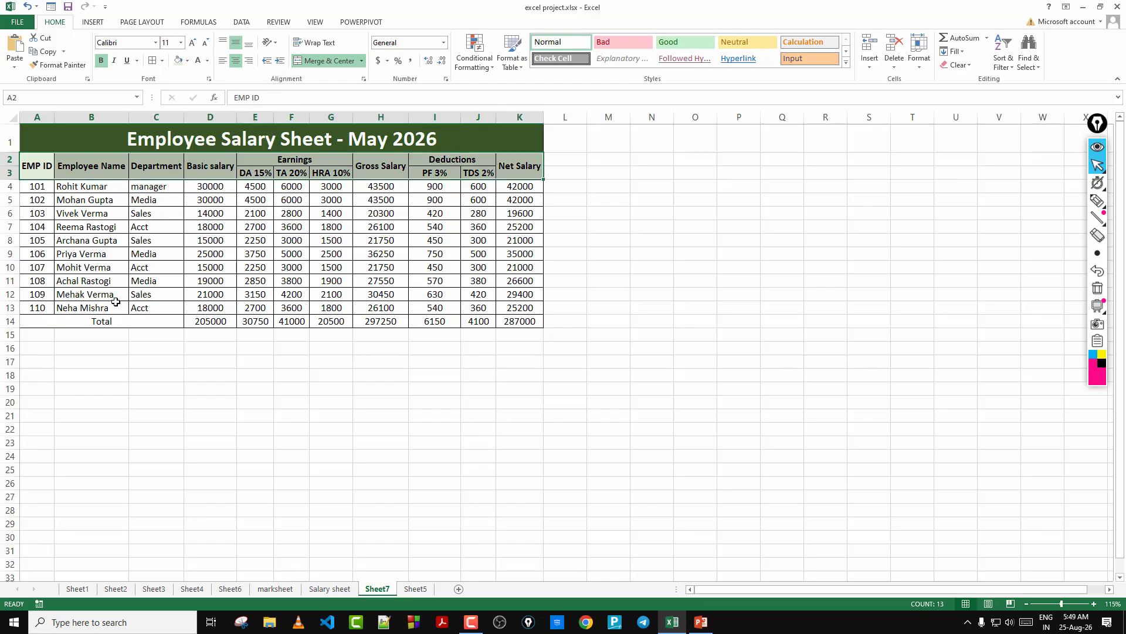
# Make the Total row from A14 to K14 bold and give it the same light green fill as the headings.
pyautogui.moveTo(84, 321); pyautogui.dragTo(517, 321)
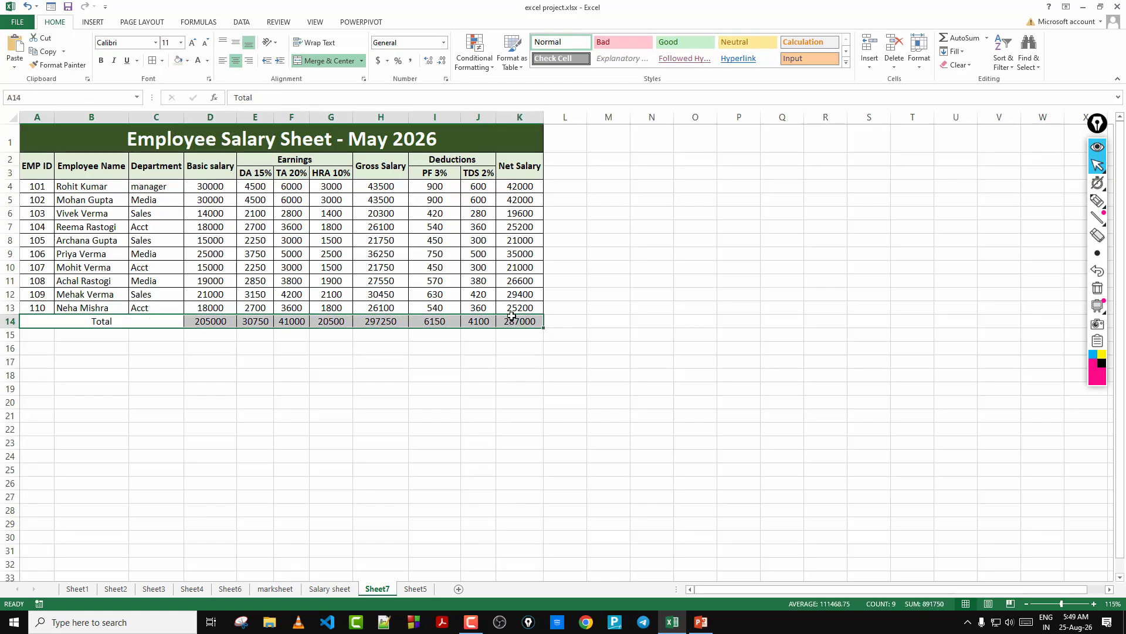
pyautogui.click(101, 60)
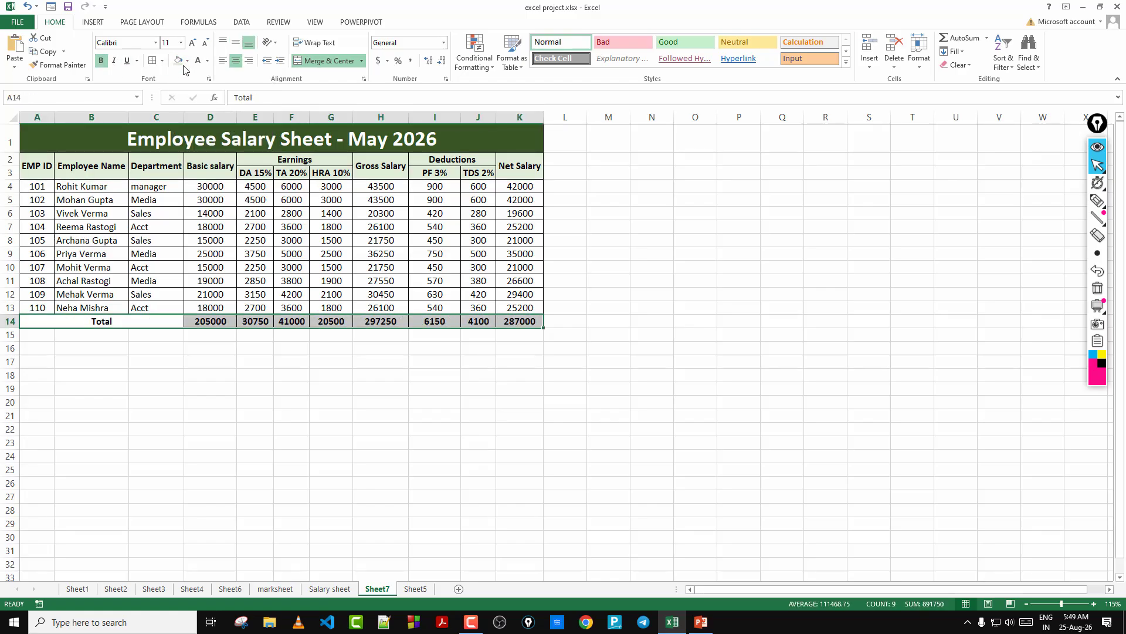
pyautogui.click(180, 65)
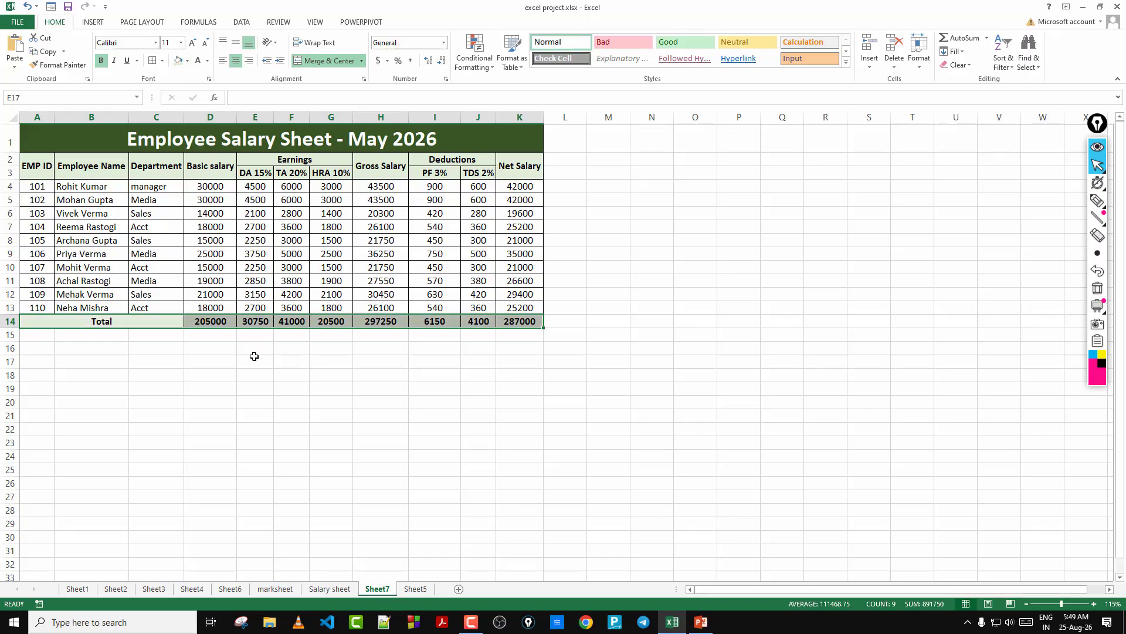
# Enlarge the text of the Total row, A14 to K14, to font size 14.
pyautogui.moveTo(127, 321); pyautogui.dragTo(520, 321)
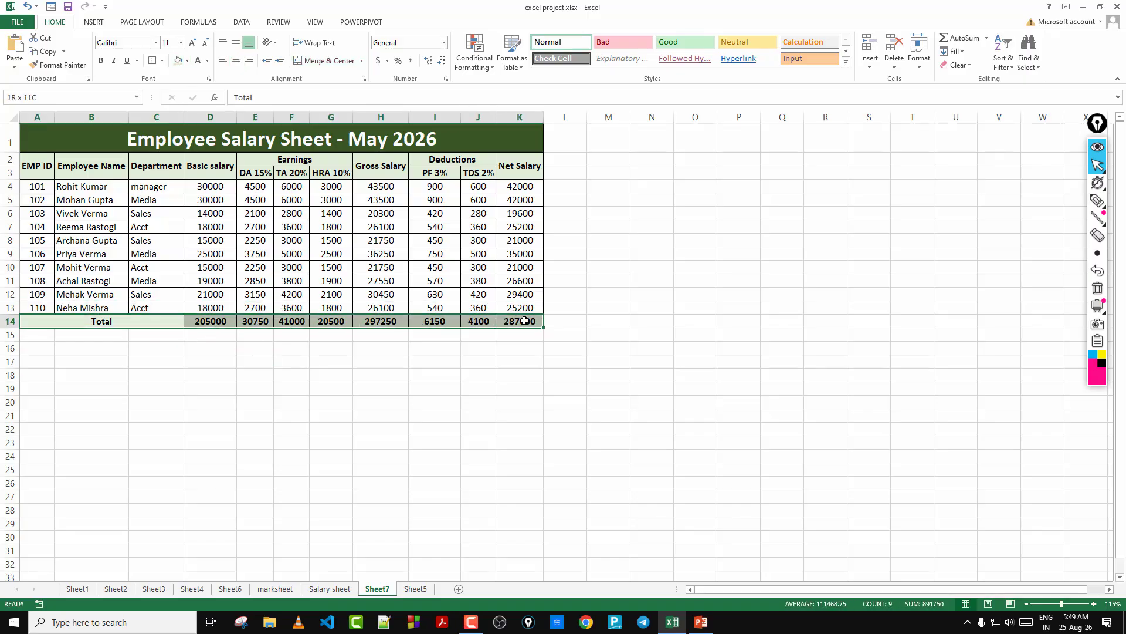
pyautogui.click(193, 44)
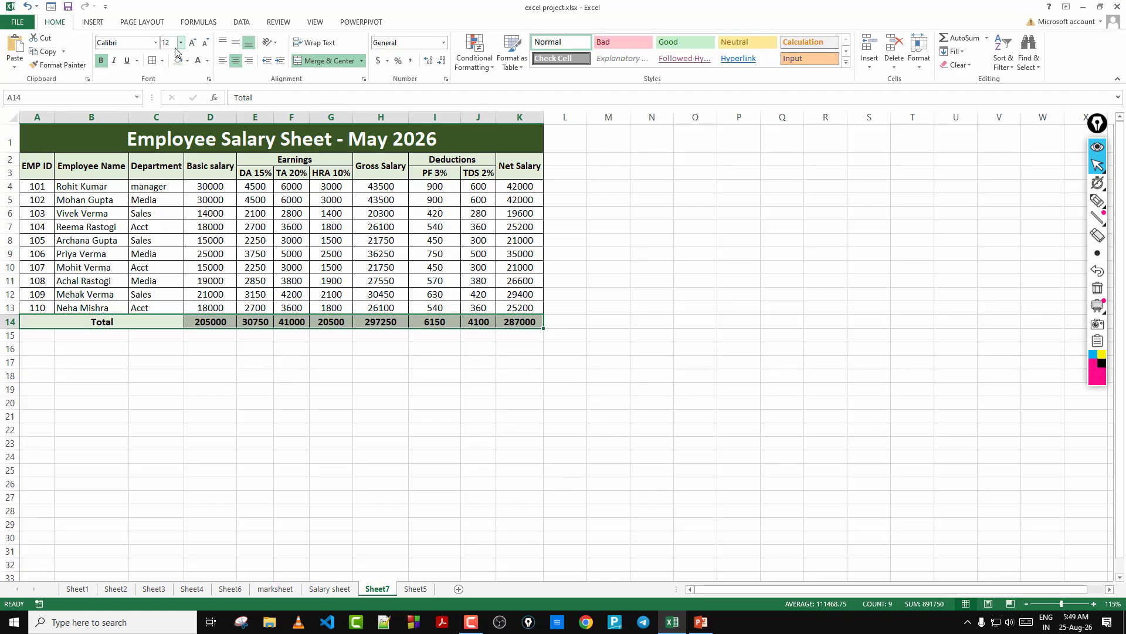
pyautogui.click(192, 43)
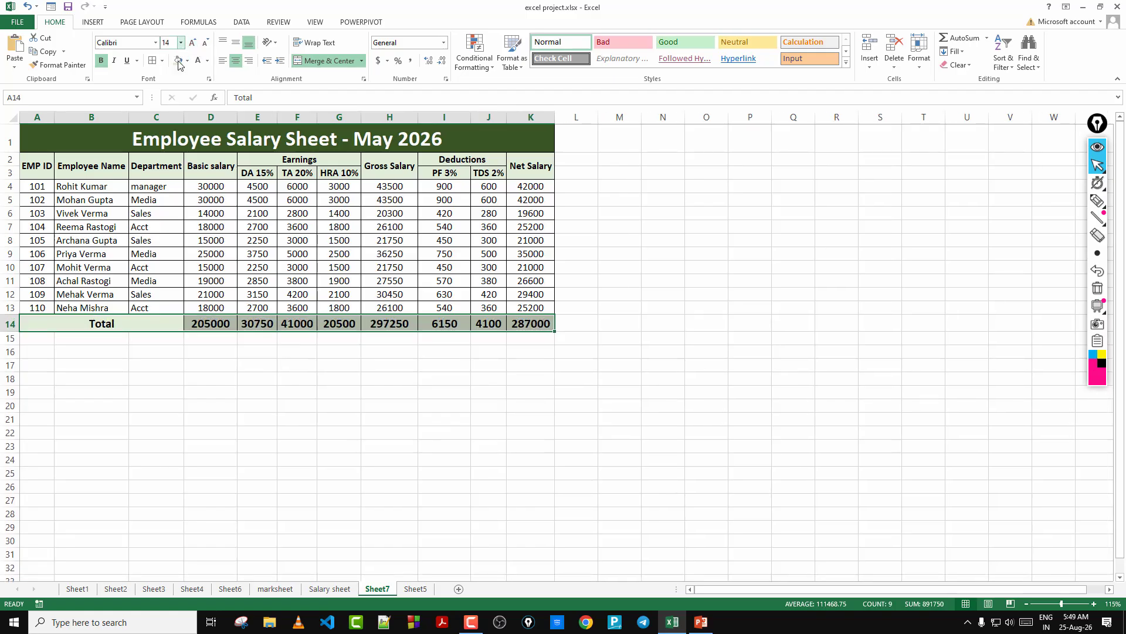
pyautogui.click(206, 418)
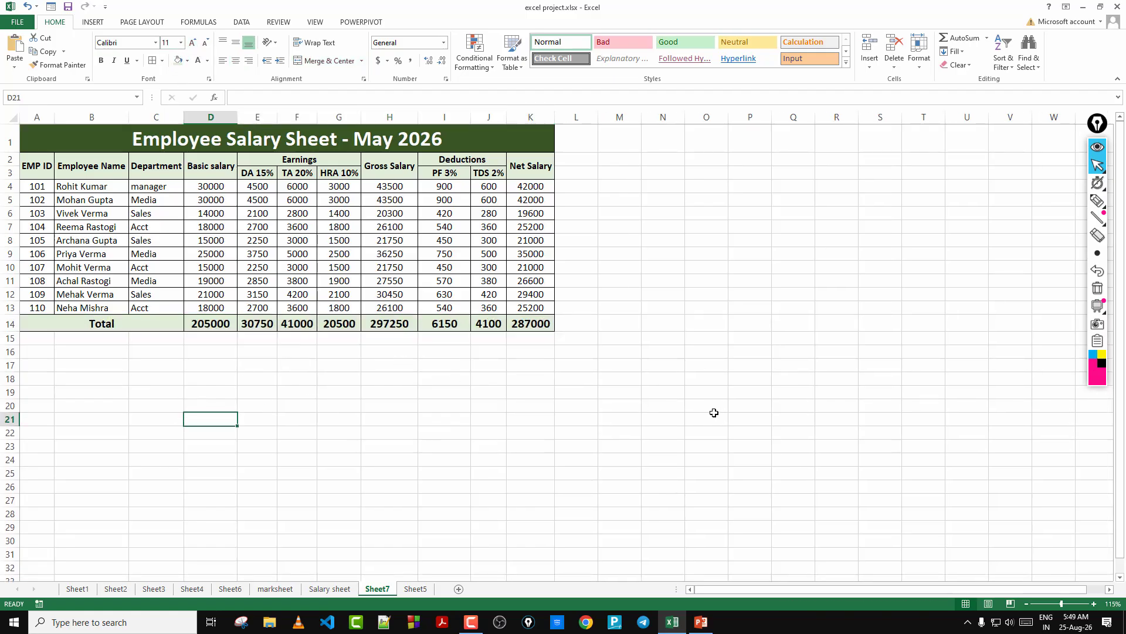
# Reduce the text of the Total row, A14 to K14, to font size 12.
pyautogui.moveTo(130, 322); pyautogui.dragTo(522, 326)
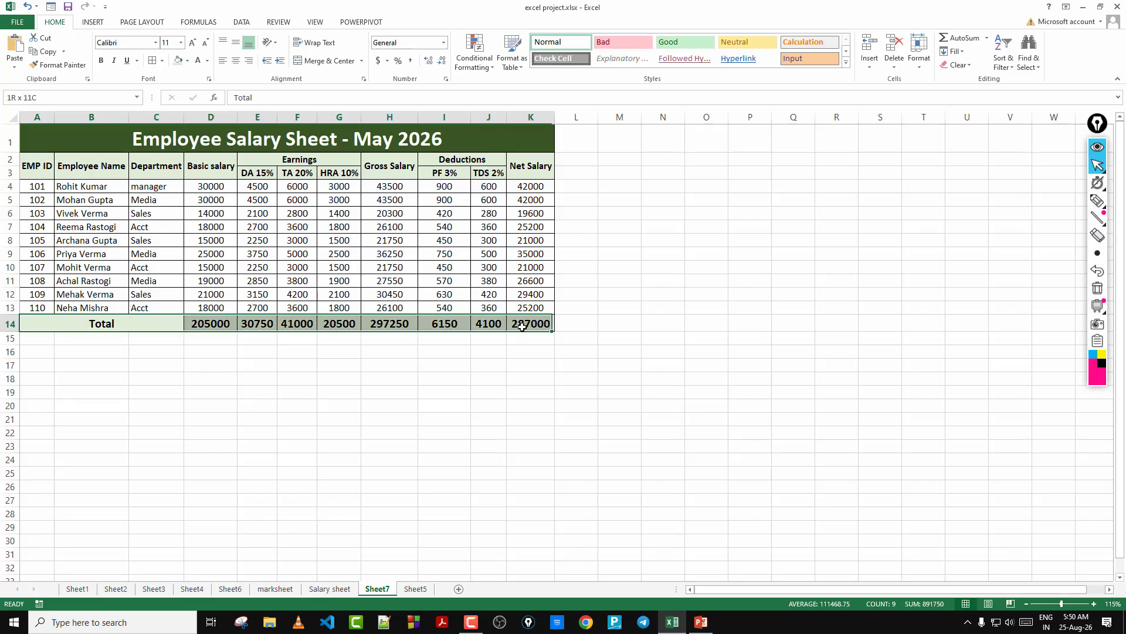
pyautogui.click(205, 44)
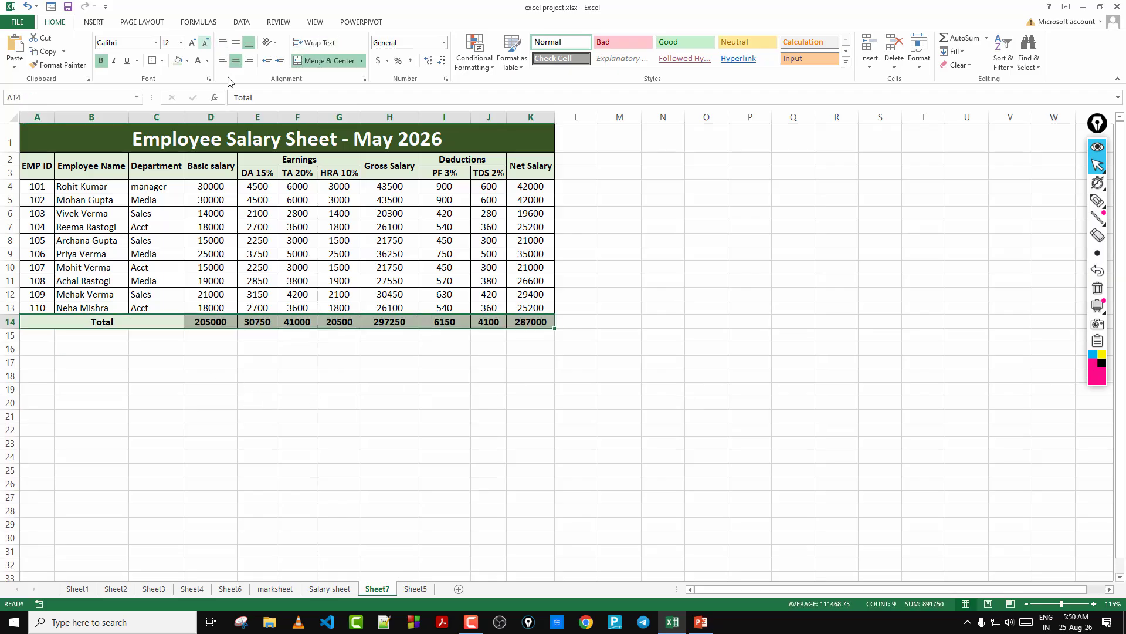
pyautogui.click(355, 360)
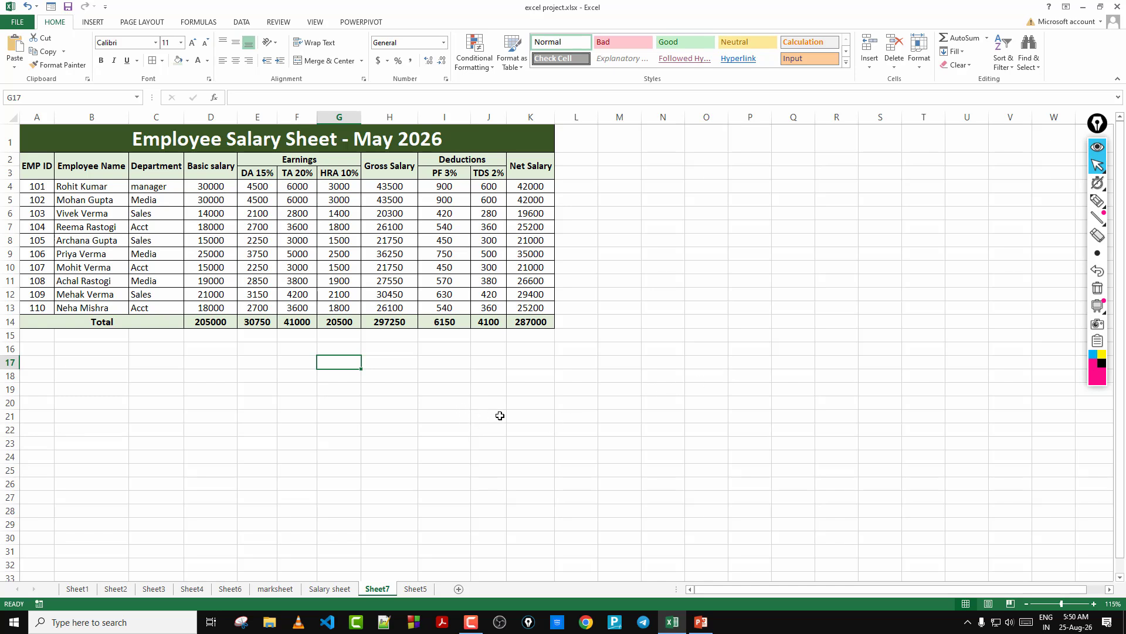
# Review the formatted salary table up close, including the Basic salary column and the DA, TA and HRA earnings columns.
pyautogui.scroll(5, 511, 390)
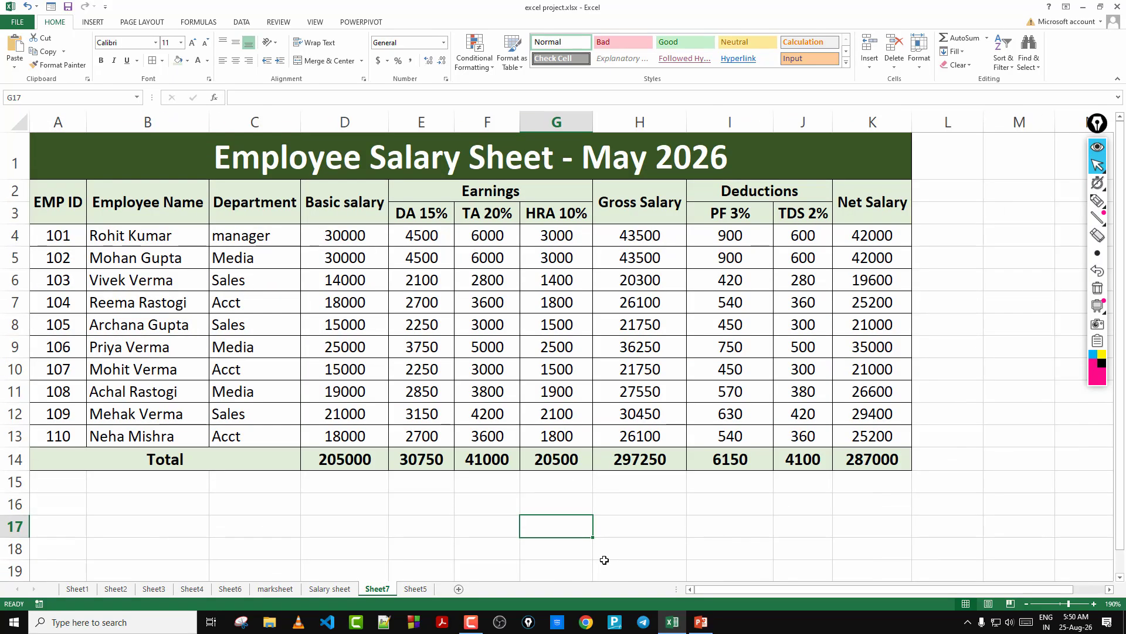
pyautogui.scroll(-1, 635, 528)
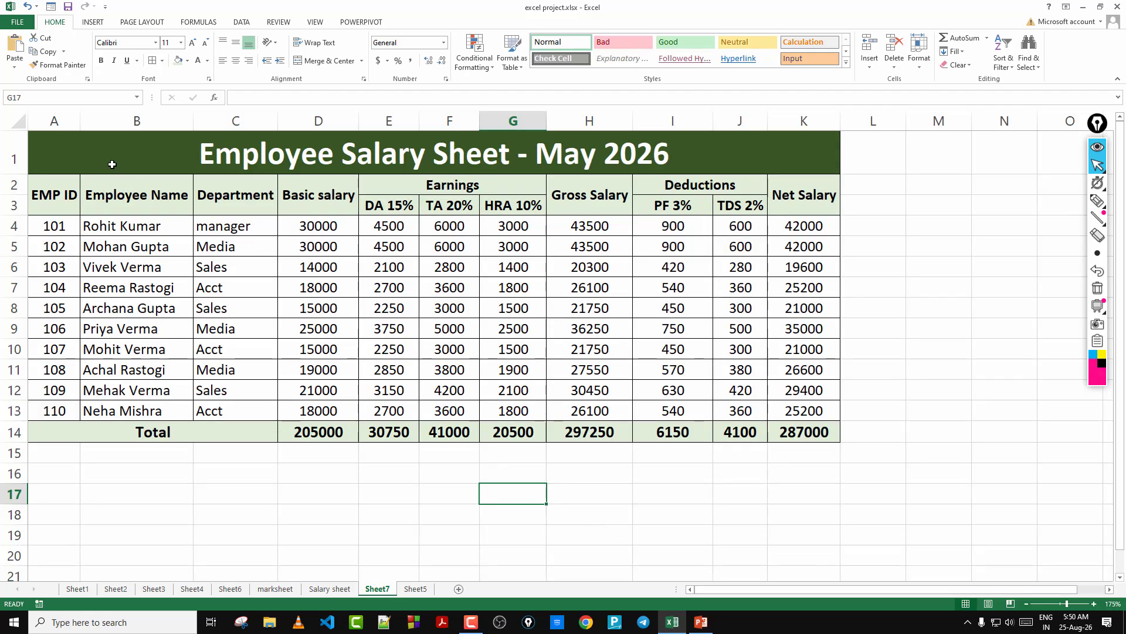
pyautogui.moveTo(112, 167); pyautogui.dragTo(577, 435)
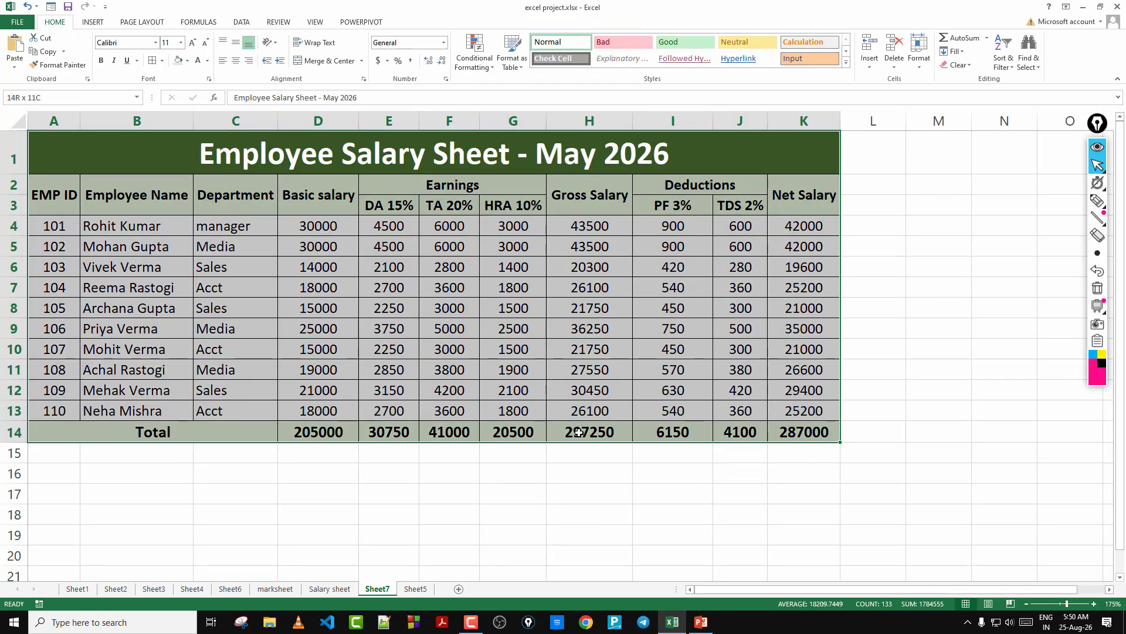
pyautogui.click(587, 493)
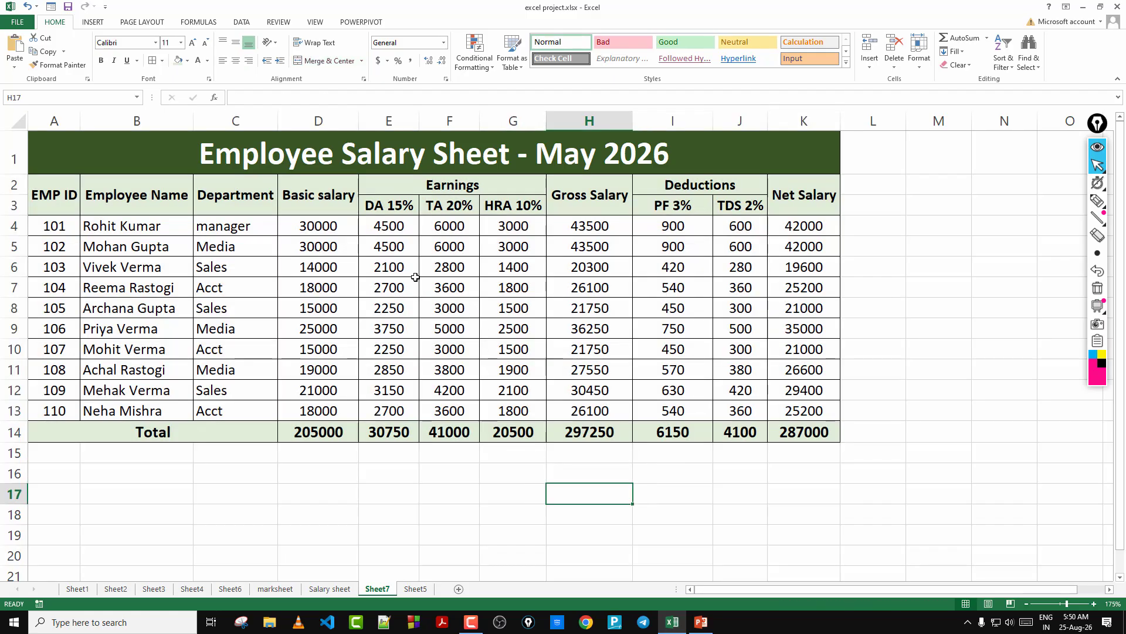
pyautogui.moveTo(322, 210); pyautogui.dragTo(320, 360)
pyautogui.click(320, 384)
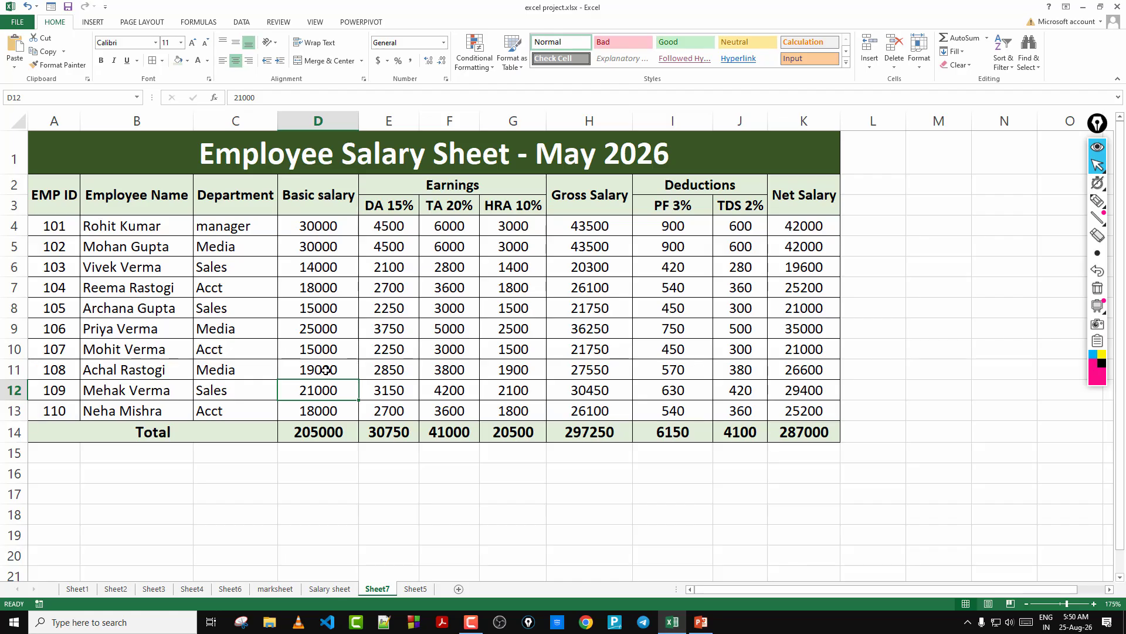
pyautogui.click(392, 213)
pyautogui.click(445, 215)
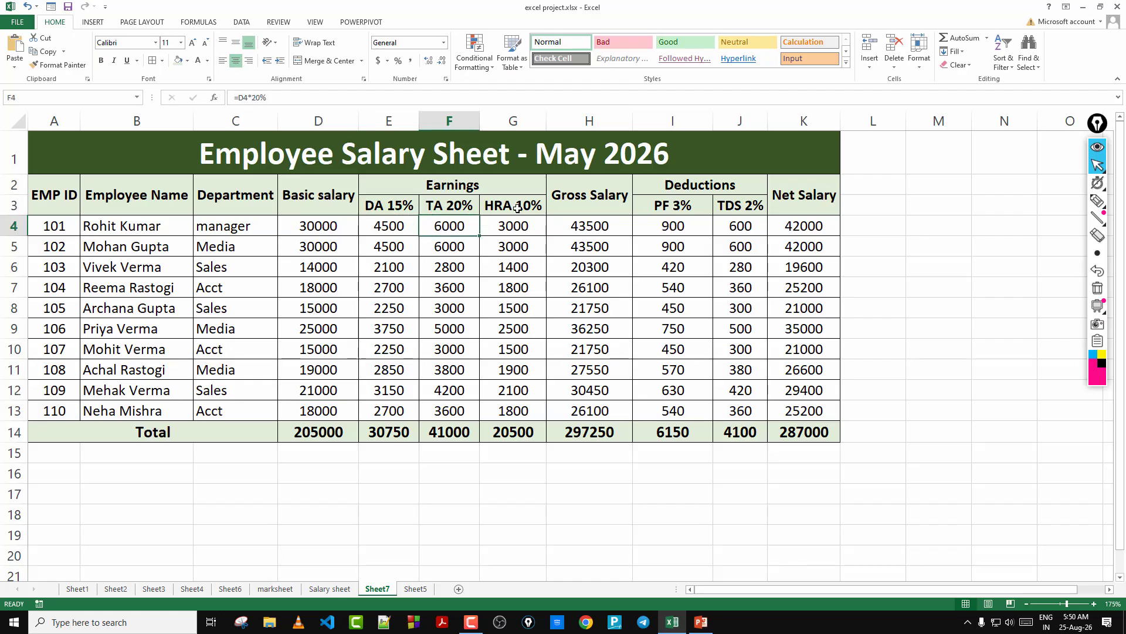
pyautogui.click(514, 209)
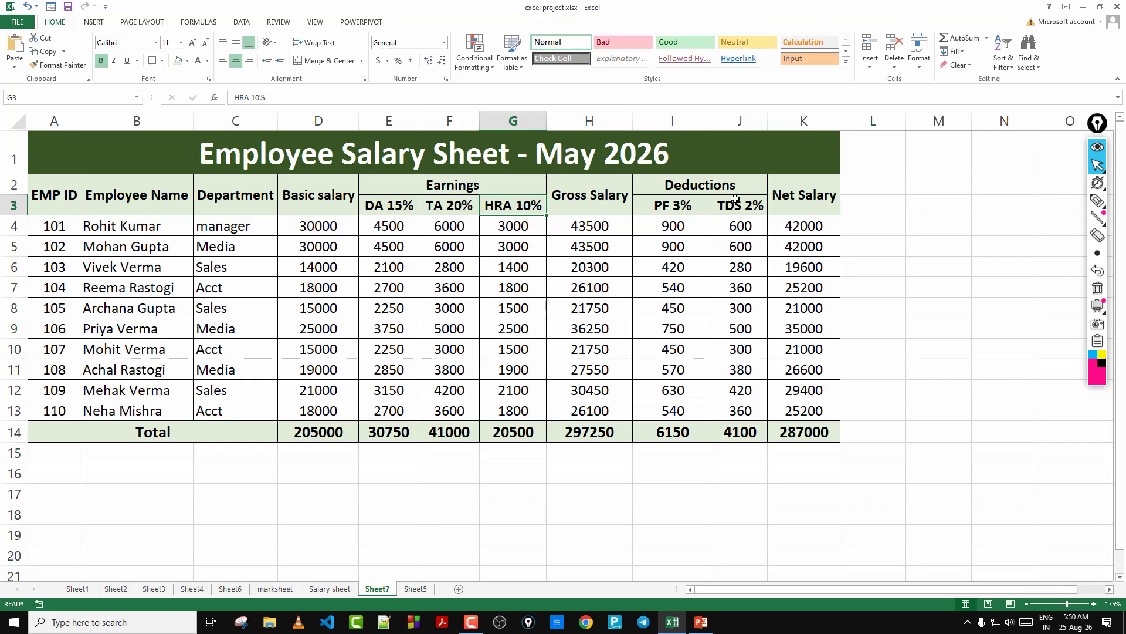